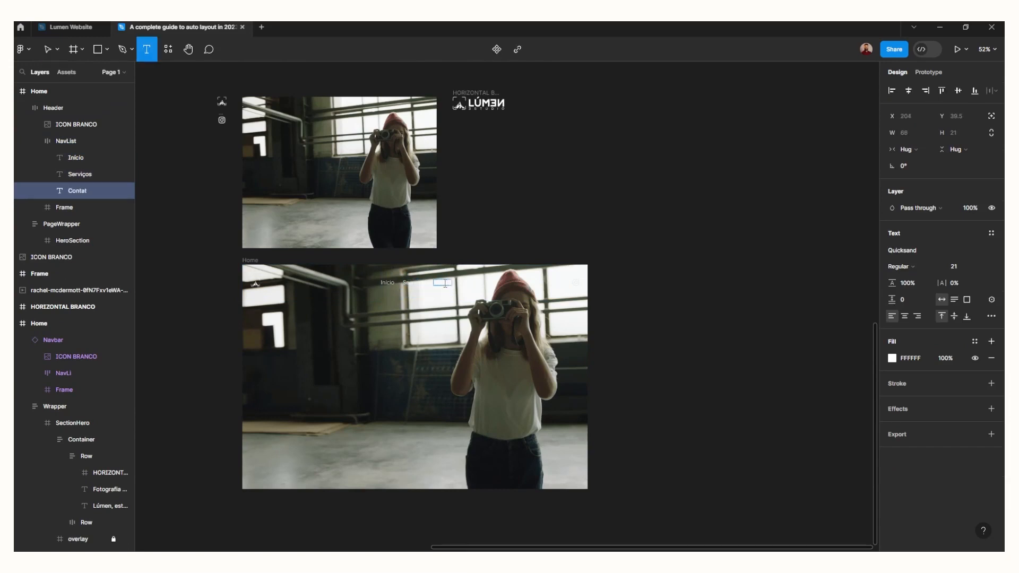
{"action": "key", "text": "Escape"}
Add a 1280 × 832 overlay frame above the hero photo to darken the HeroSection
{"action": "key", "text": "f"}
{"action": "left_click_drag", "start_coordinate": [243, 265], "coordinate": [337, 359]}
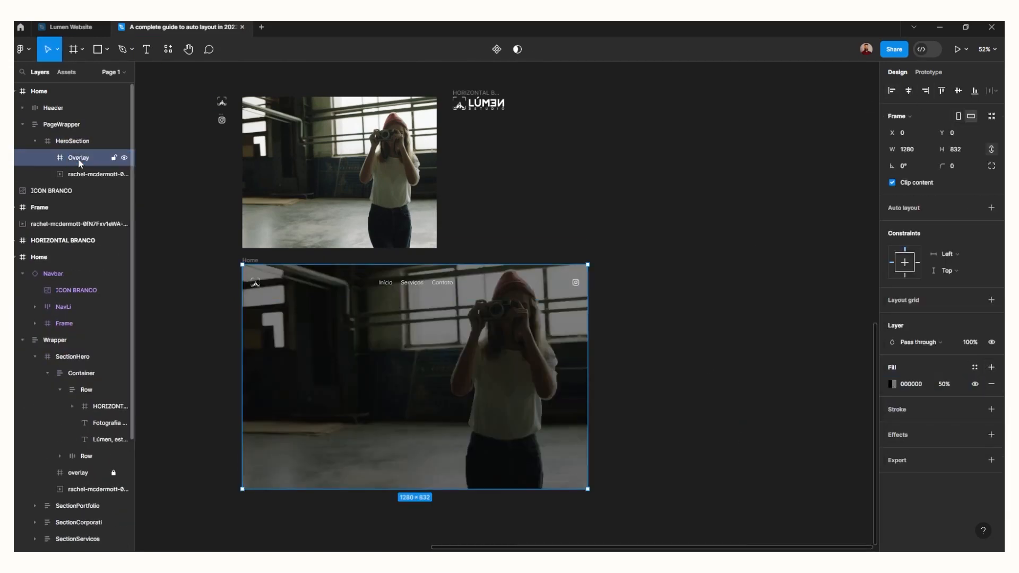
{"action": "left_click", "coordinate": [114, 157]}
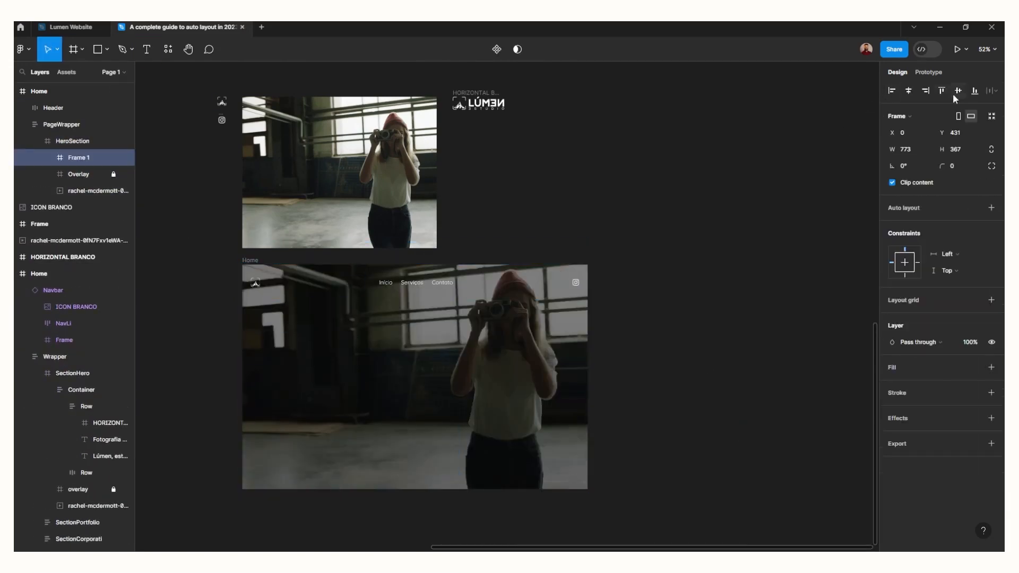
Turn the empty frame in the HeroSection into an auto layout container holding the large heading "PHOTOGRAPHY"
{"action": "key", "text": "shift+a"}
{"action": "left_click", "coordinate": [958, 278]}
{"action": "type", "text": "8"}
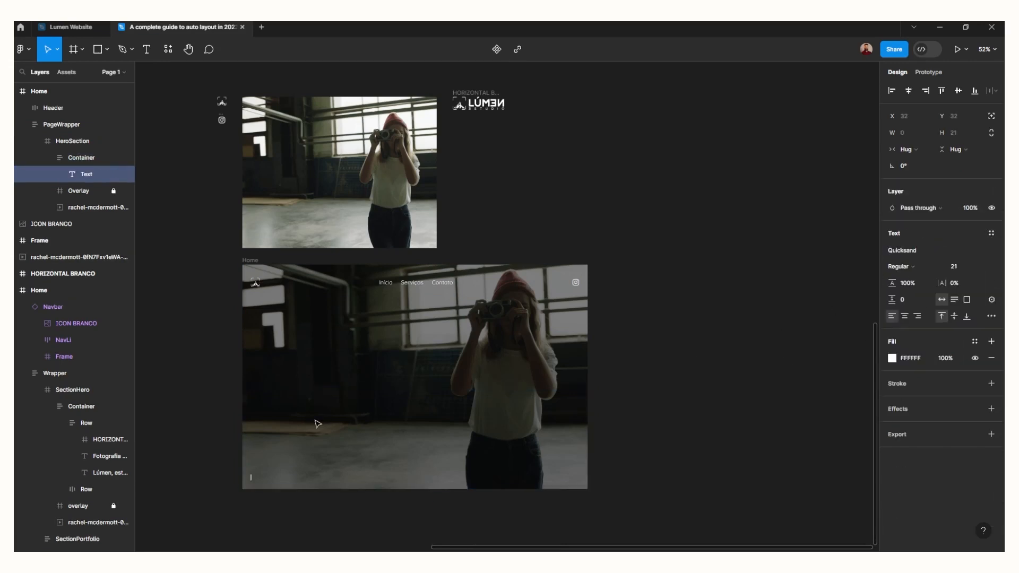
{"action": "type", "text": "PHOTOGRAPHY"}
{"action": "key", "text": "Escape"}
{"action": "left_click", "coordinate": [912, 166]}
{"action": "left_click", "coordinate": [72, 141]}
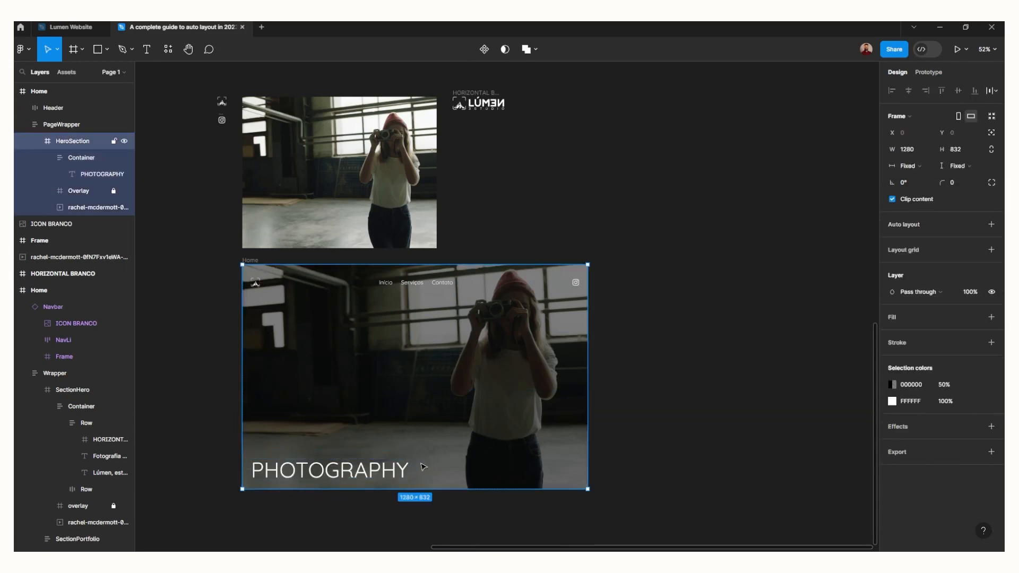
Duplicate the PHOTOGRAPHY heading as a size 32 tagline reading "Amazing photos for your business"
{"action": "left_click", "coordinate": [81, 158]}
{"action": "left_click", "coordinate": [102, 174]}
{"action": "key", "text": "ctrl+d"}
{"action": "left_click", "coordinate": [955, 266]}
{"action": "type", "text": "32"}
{"action": "double_click", "coordinate": [296, 477]}
{"action": "type", "text": "Amazing photos for your business"}
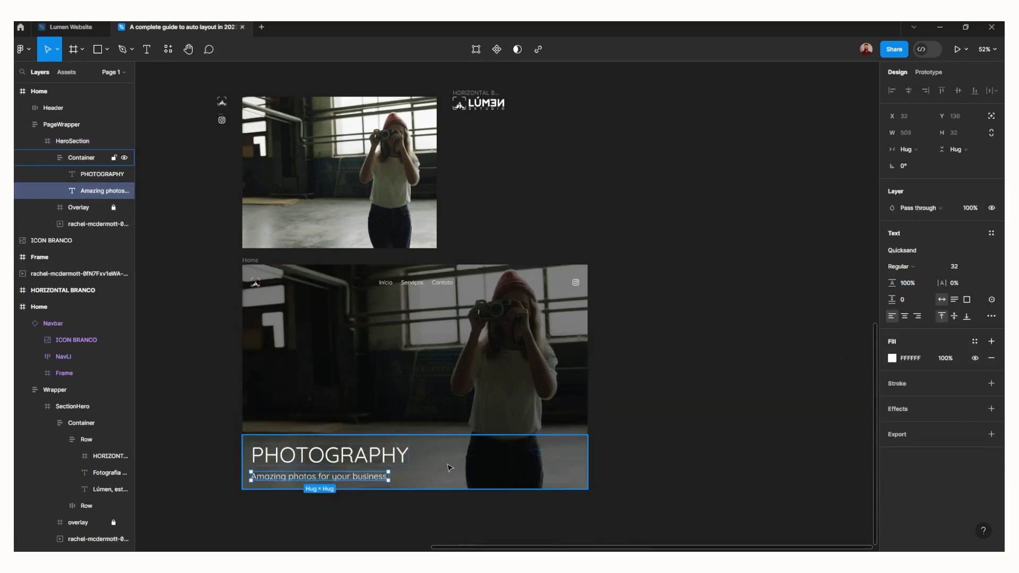
{"action": "key", "text": "shift+a"}
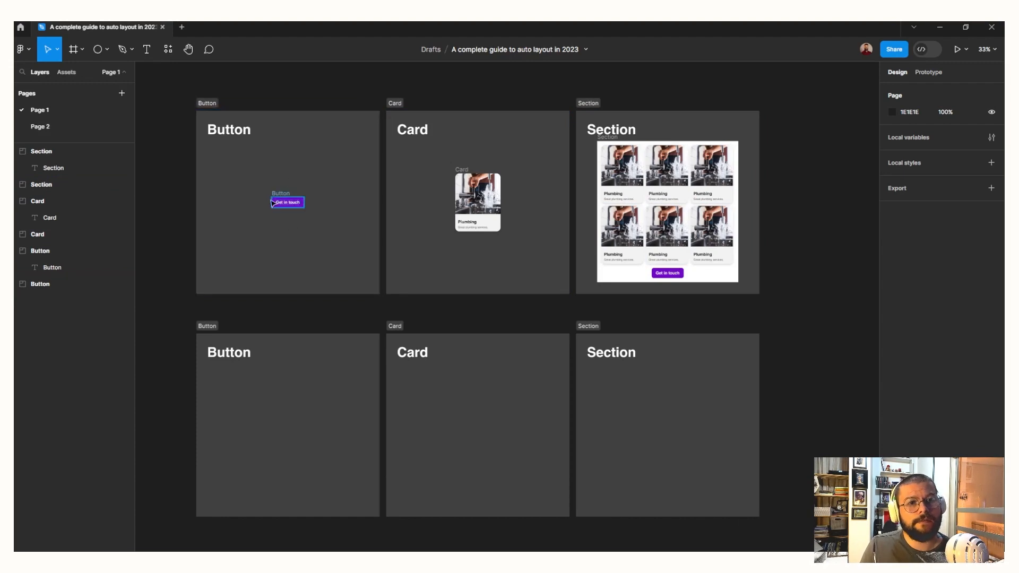
Draw a square frame about 161 × 161 in the middle of the empty lower Button section
{"action": "left_click_drag", "start_coordinate": [228, 446], "coordinate": [363, 340]}
{"action": "scroll", "coordinate": [364, 340], "scroll_direction": "up", "scroll_amount": 3}
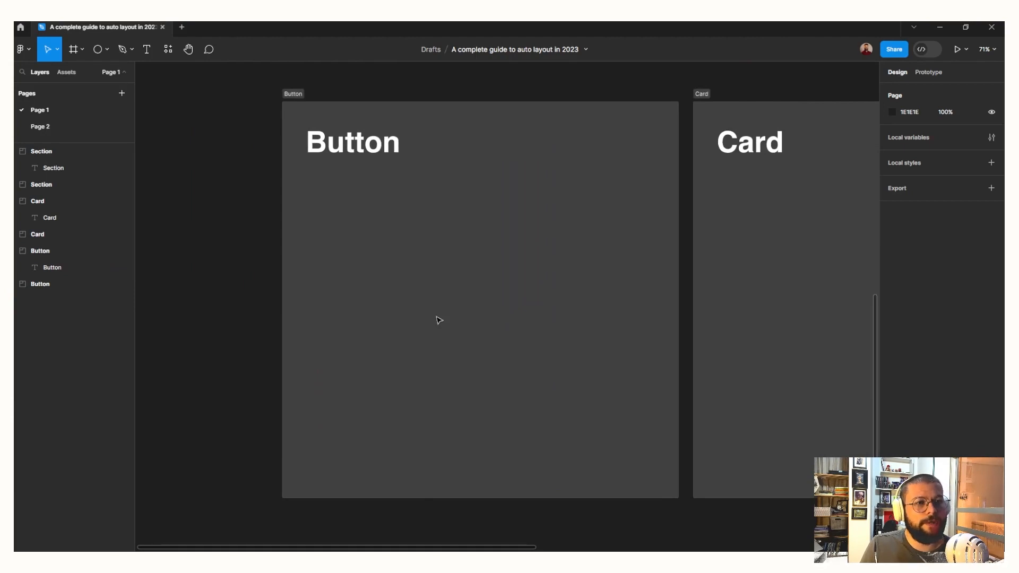
{"action": "key", "text": "f"}
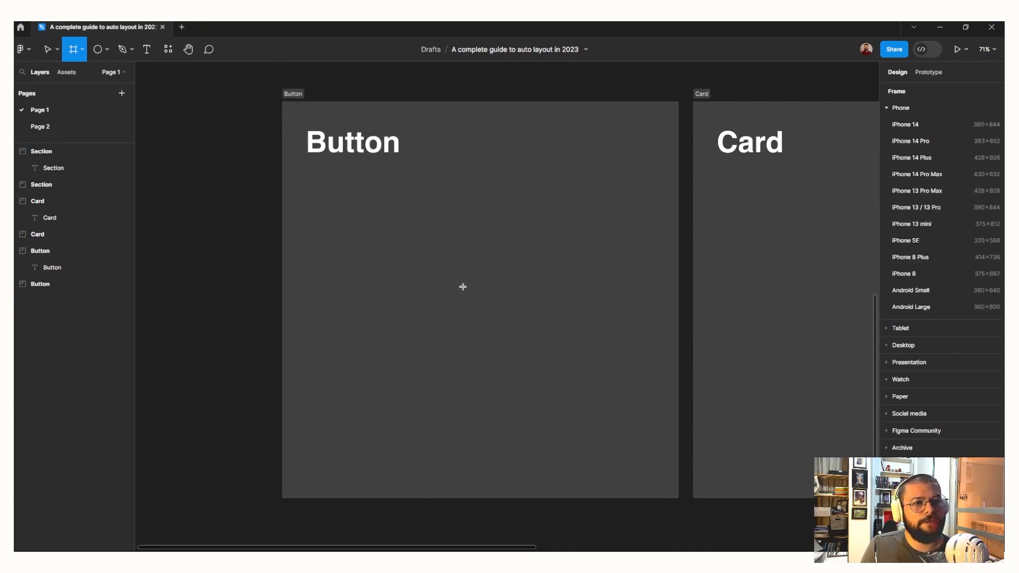
{"action": "mouse_move", "coordinate": [447, 254]}
{"action": "left_mouse_down"}
{"action": "mouse_move", "coordinate": [504, 312]}
{"action": "mouse_move", "coordinate": [480, 288]}
{"action": "mouse_move", "coordinate": [480, 307]}
{"action": "left_mouse_up"}
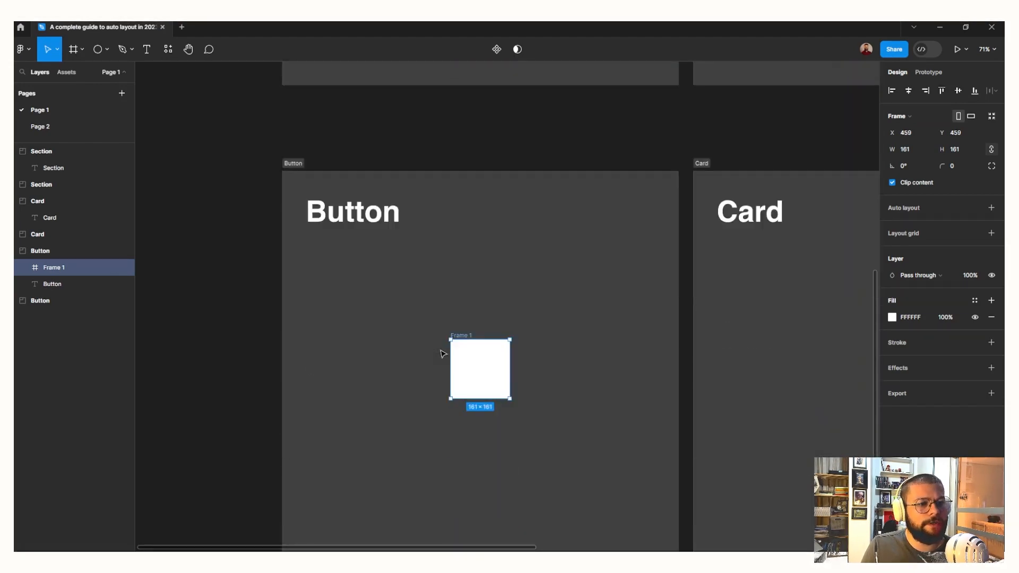
{"action": "scroll", "coordinate": [443, 354], "scroll_direction": "down", "scroll_amount": 1}
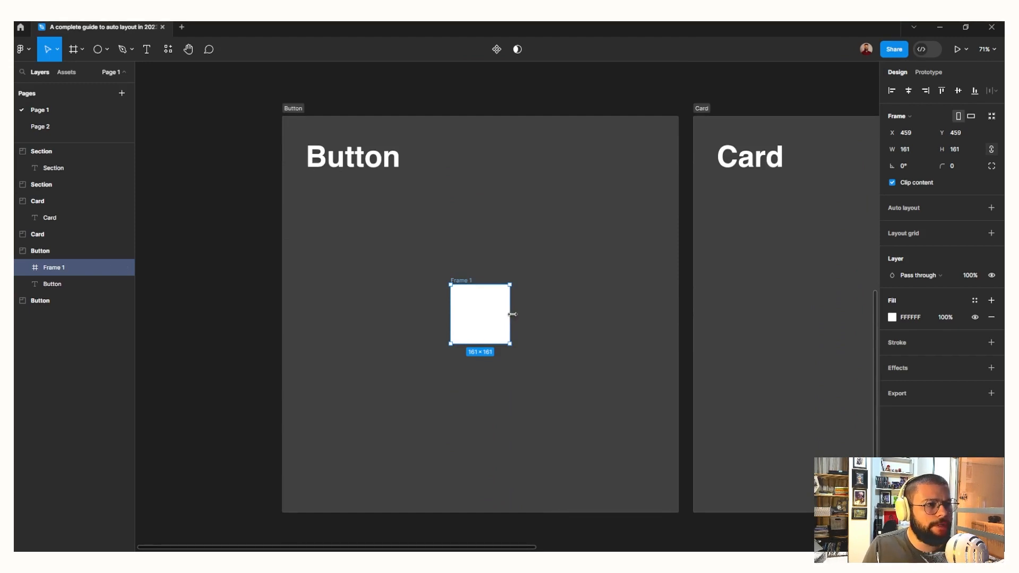
Give the square frame a horizontal, centred auto layout with horizontal padding 24 and vertical padding 16
{"action": "key", "text": "shift+a"}
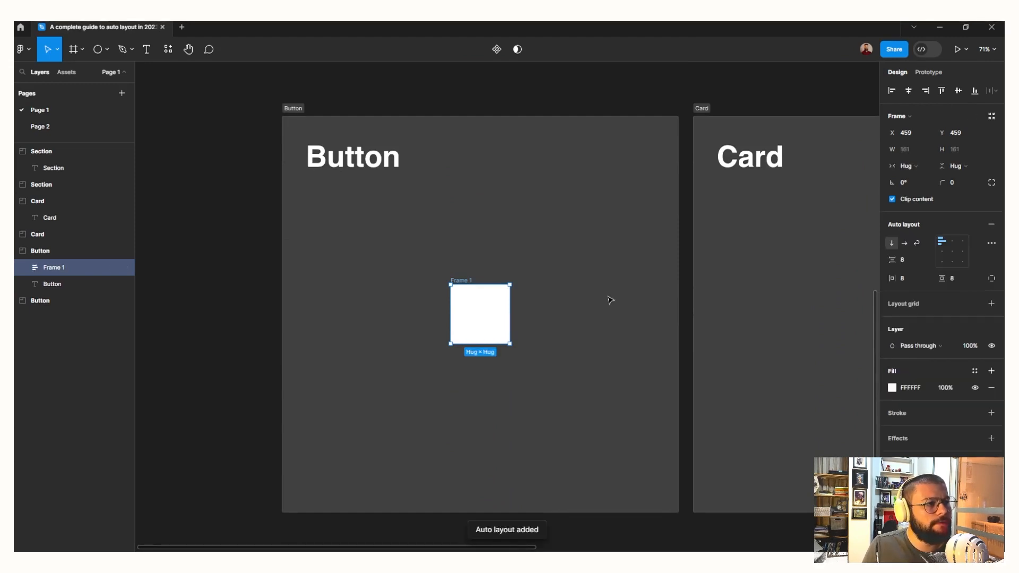
{"action": "left_click", "coordinate": [904, 243]}
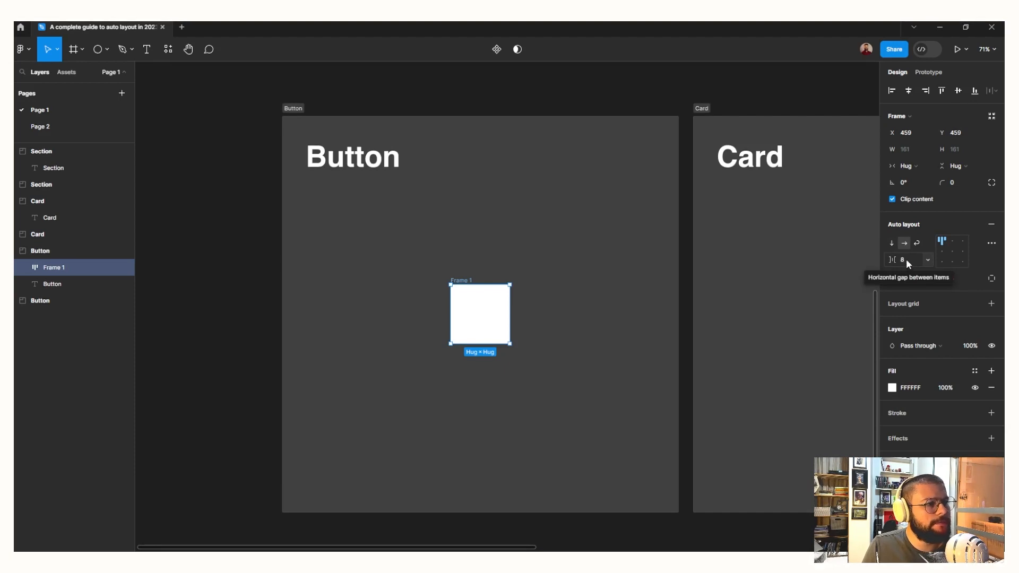
{"action": "left_click", "coordinate": [953, 250]}
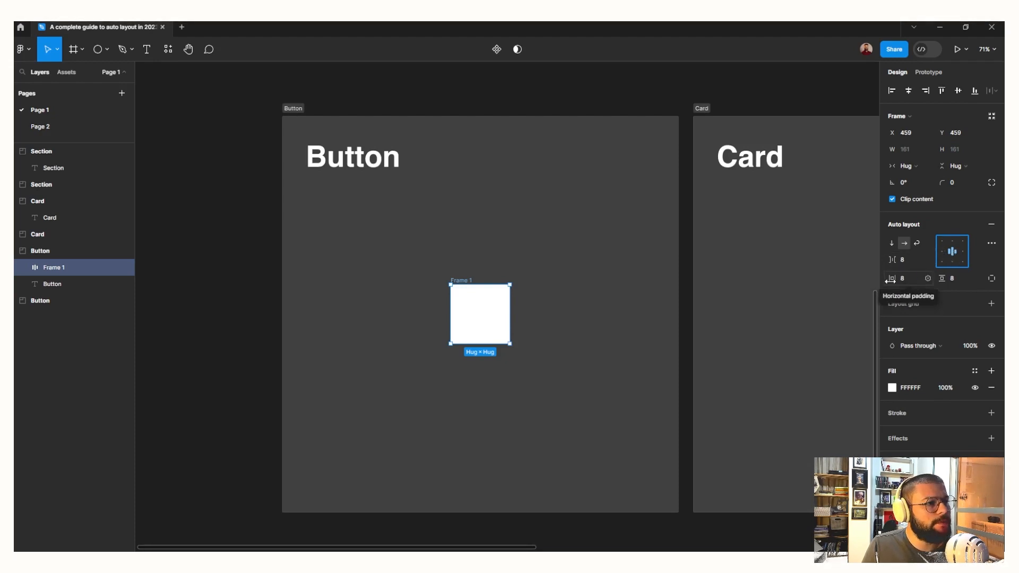
{"action": "left_click_drag", "start_coordinate": [892, 280], "coordinate": [955, 279]}
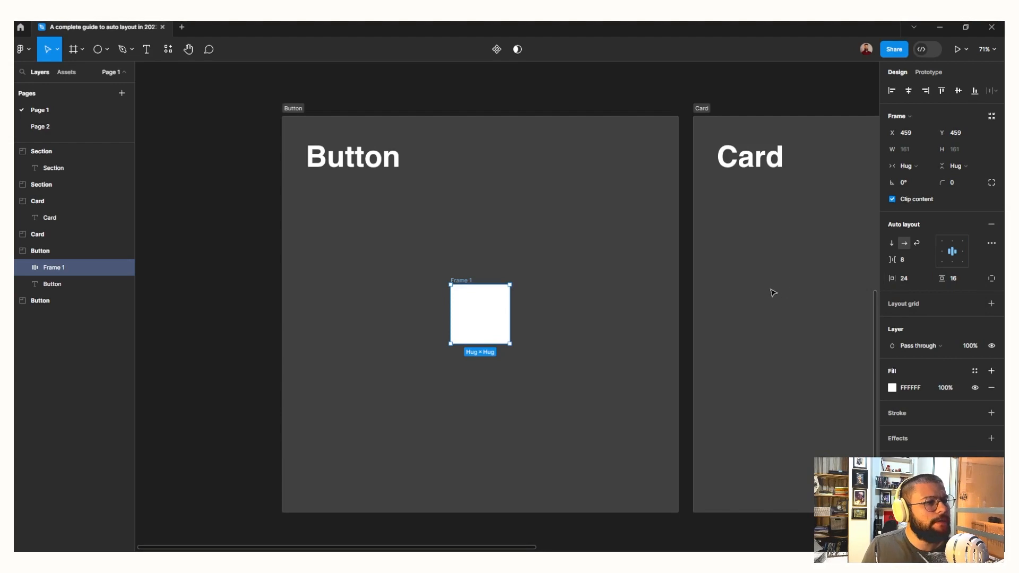
Rename the auto layout frame as Button
{"action": "double_click", "coordinate": [463, 279]}
{"action": "type", "text": "Button"}
{"action": "key", "text": "Return"}
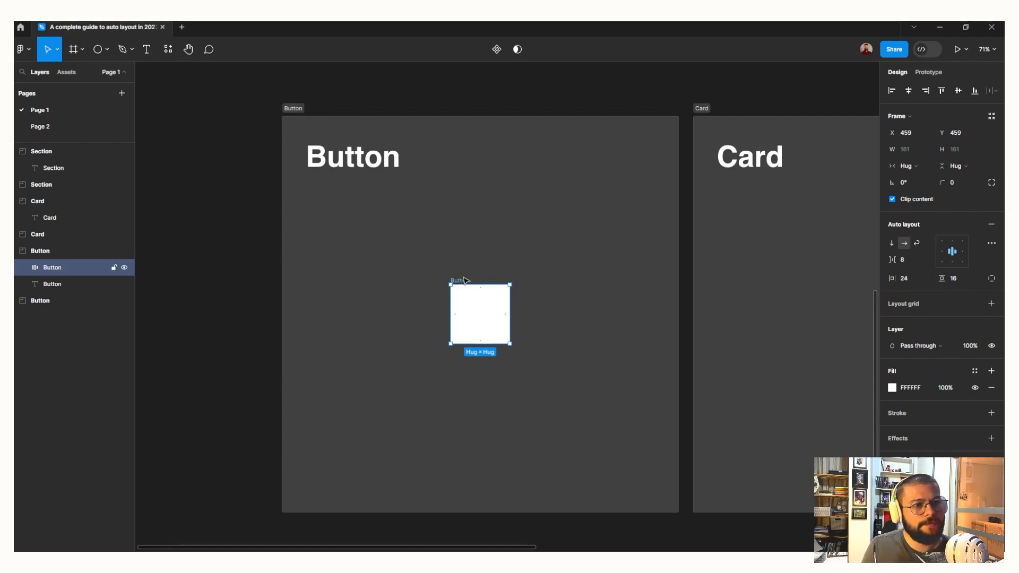
Fill the Button frame with purple 520192 and set its corner radius to 24
{"action": "left_click", "coordinate": [893, 388]}
{"action": "left_click_drag", "start_coordinate": [844, 425], "coordinate": [850, 425]}
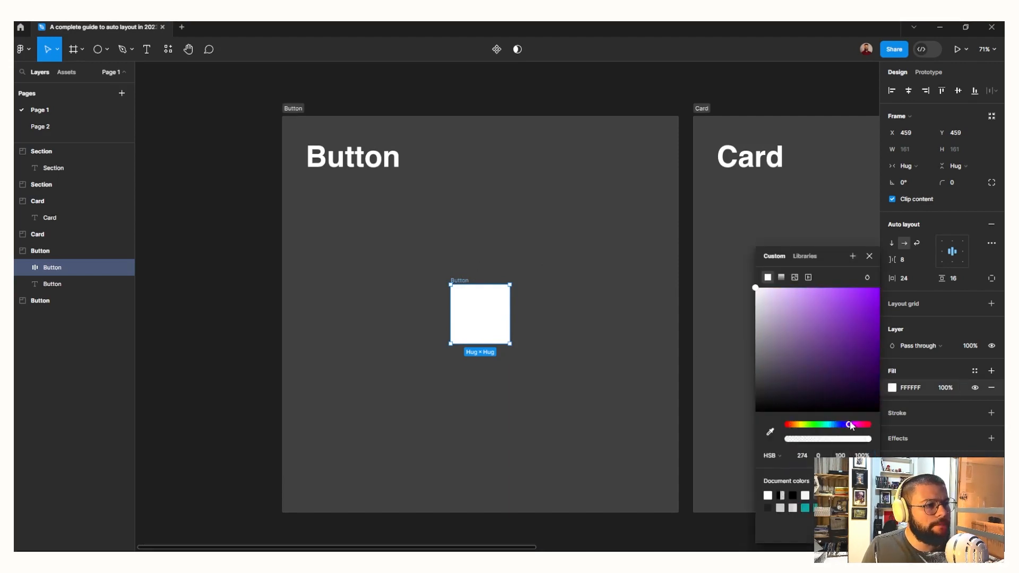
{"action": "mouse_move", "coordinate": [869, 334]}
{"action": "left_mouse_down"}
{"action": "mouse_move", "coordinate": [876, 326]}
{"action": "mouse_move", "coordinate": [878, 343]}
{"action": "left_mouse_up"}
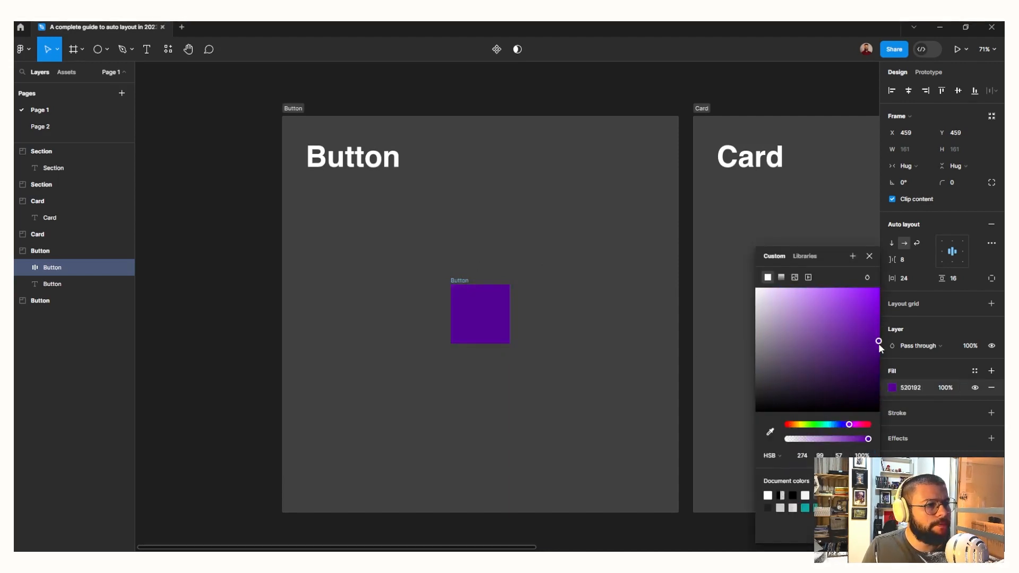
{"action": "left_click", "coordinate": [956, 182]}
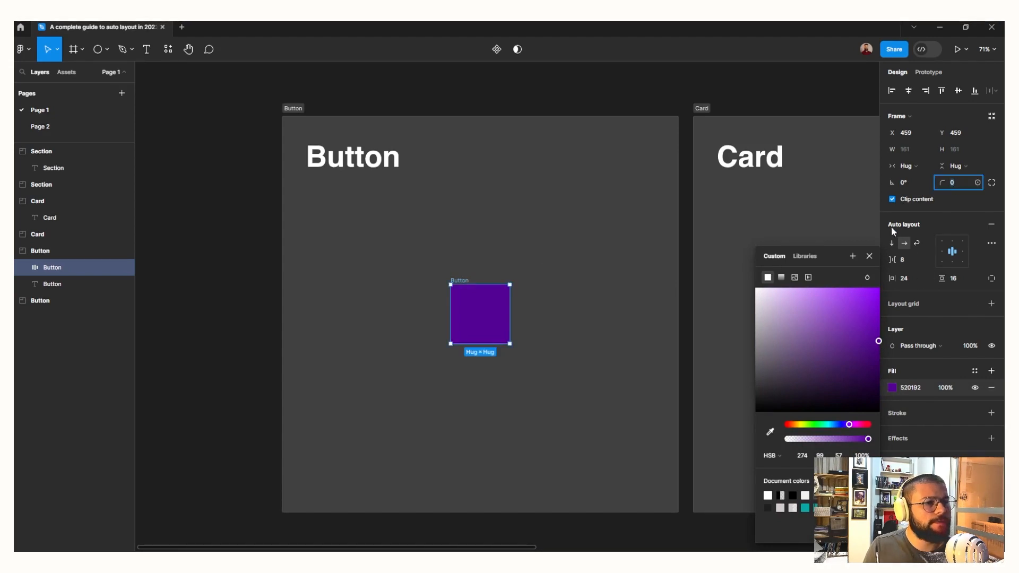
{"action": "type", "text": "24"}
{"action": "key", "text": "Return"}
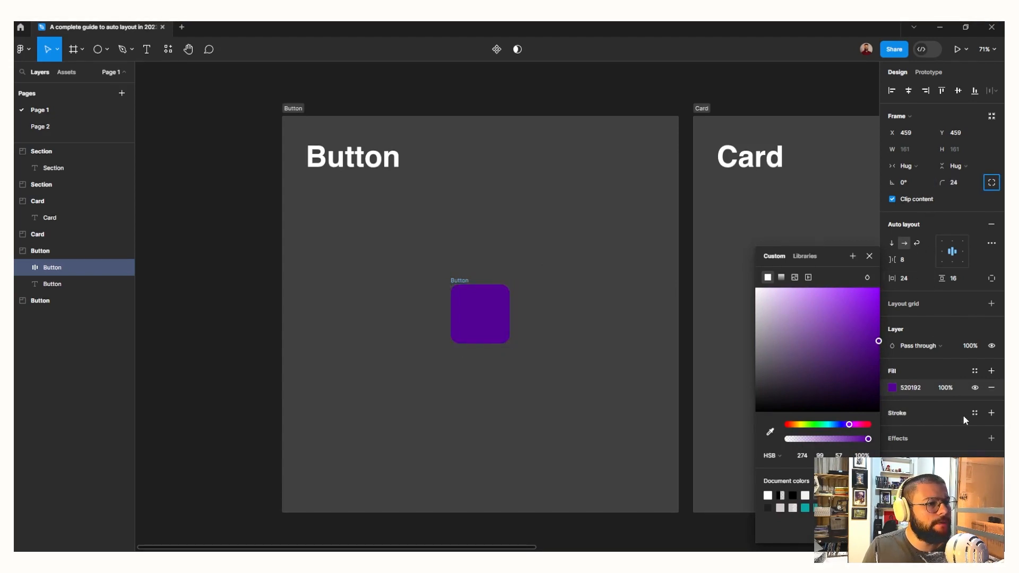
Add a drop shadow to the Button frame with a Y offset of 2
{"action": "left_click", "coordinate": [991, 438]}
{"action": "left_click", "coordinate": [892, 455]}
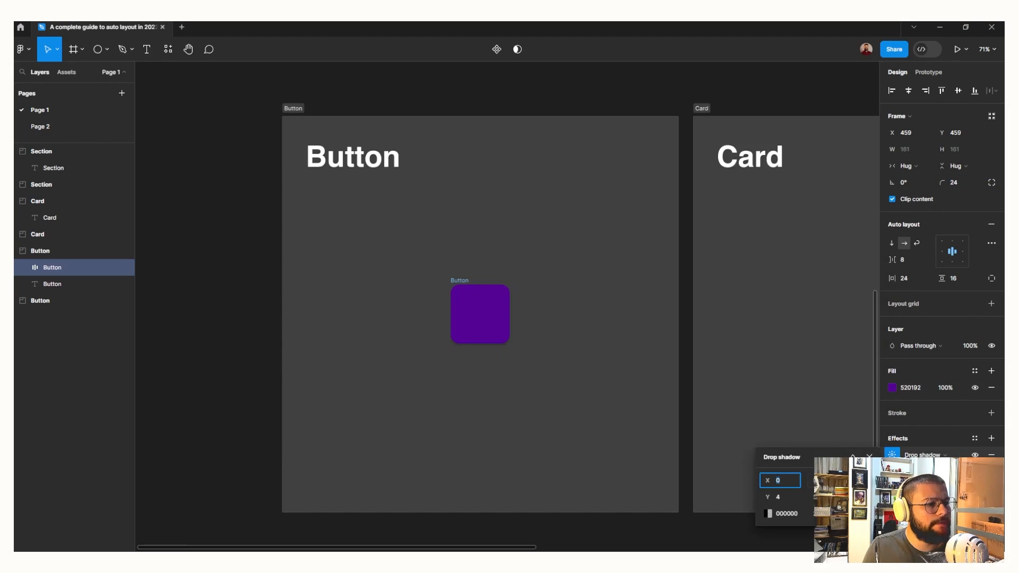
{"action": "left_click", "coordinate": [829, 481]}
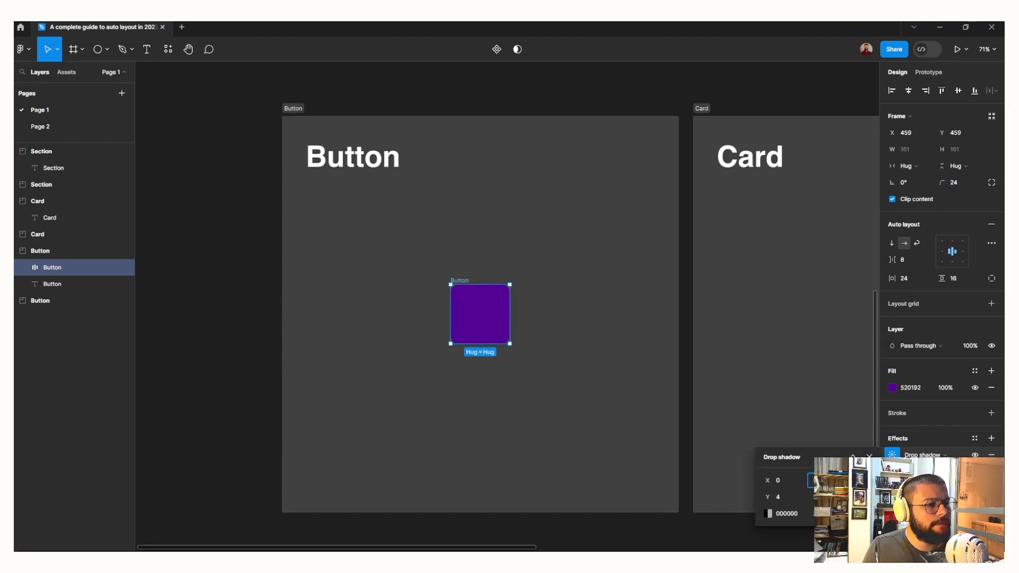
{"action": "left_click", "coordinate": [794, 497]}
{"action": "type", "text": "2"}
{"action": "key", "text": "Tab"}
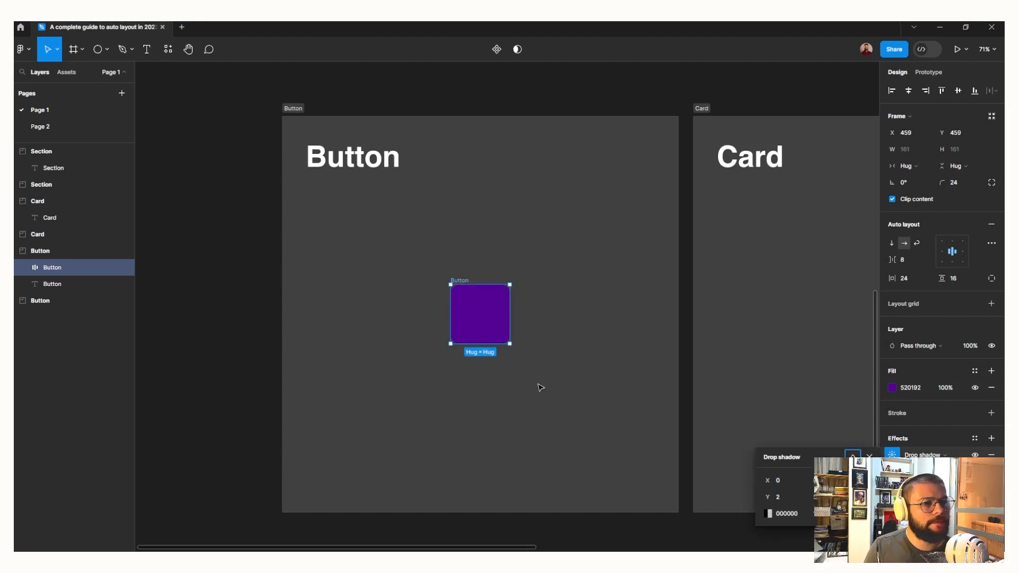
{"action": "left_click", "coordinate": [539, 387]}
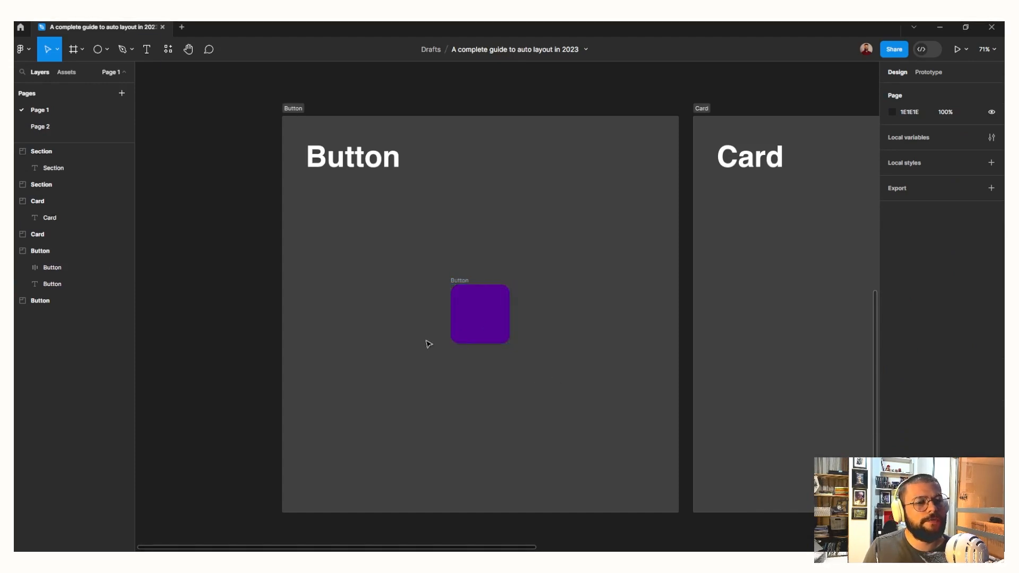
Add the label "Get In Touch" inside the Button frame and centre the button in its section
{"action": "key", "text": "t"}
{"action": "left_click", "coordinate": [469, 315]}
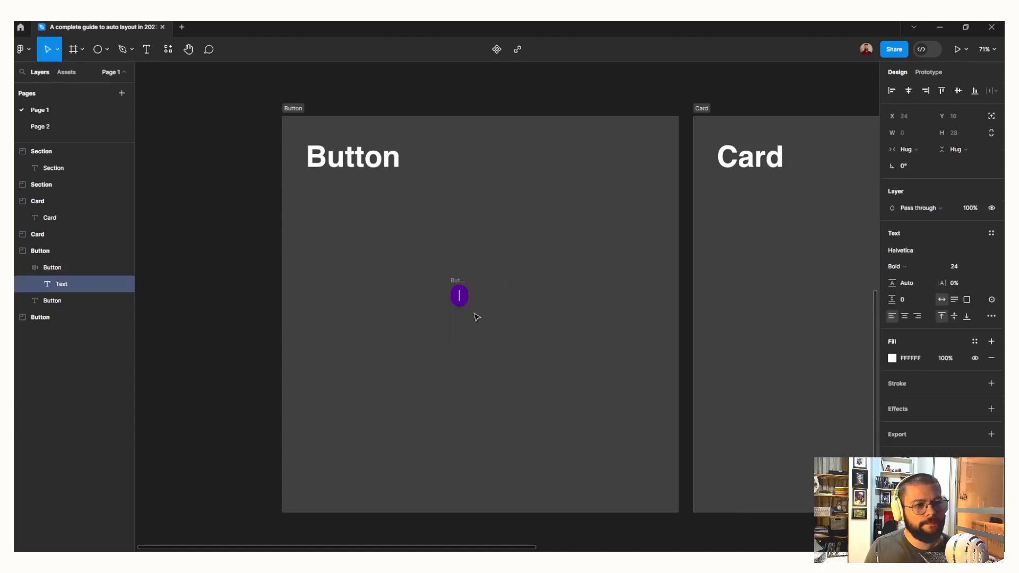
{"action": "type", "text": "Get In Touch"}
{"action": "key", "text": "Escape"}
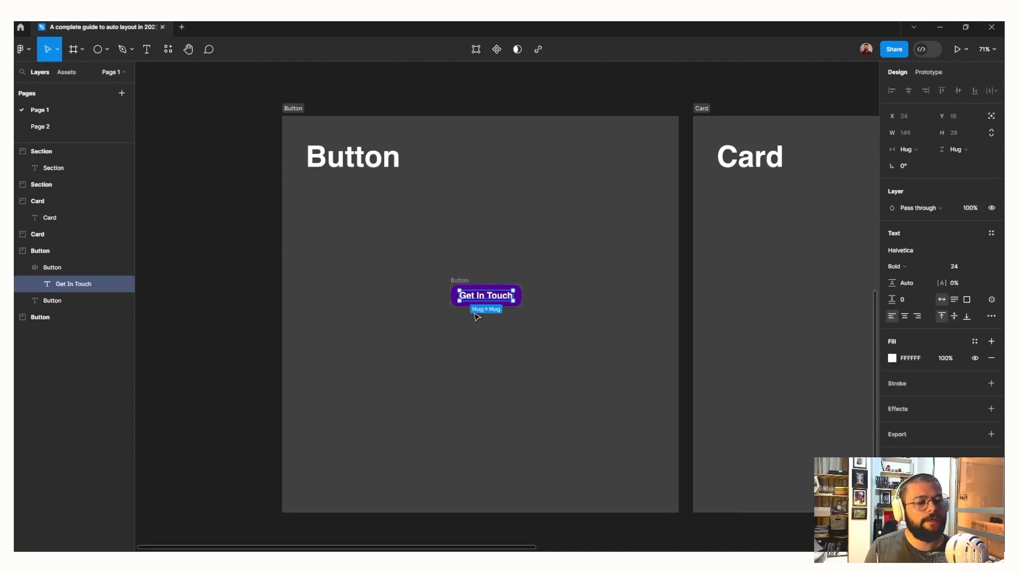
{"action": "left_click", "coordinate": [457, 337]}
{"action": "left_click_drag", "start_coordinate": [454, 284], "coordinate": [448, 304]}
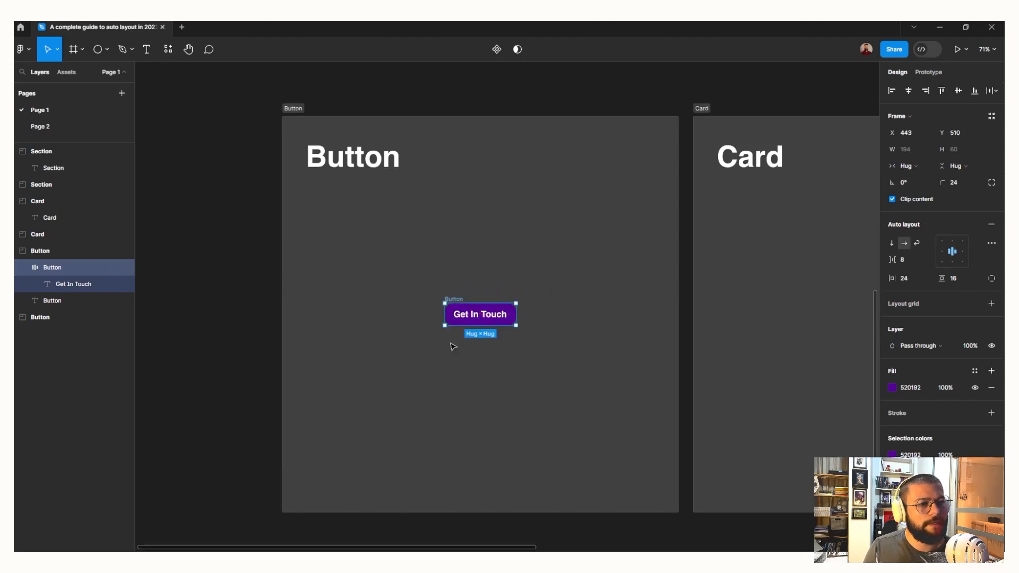
Try horizontal padding 32 and vertical padding 24 on the Get In Touch button
{"action": "left_click", "coordinate": [909, 278]}
{"action": "type", "text": "32"}
{"action": "key", "text": "Tab"}
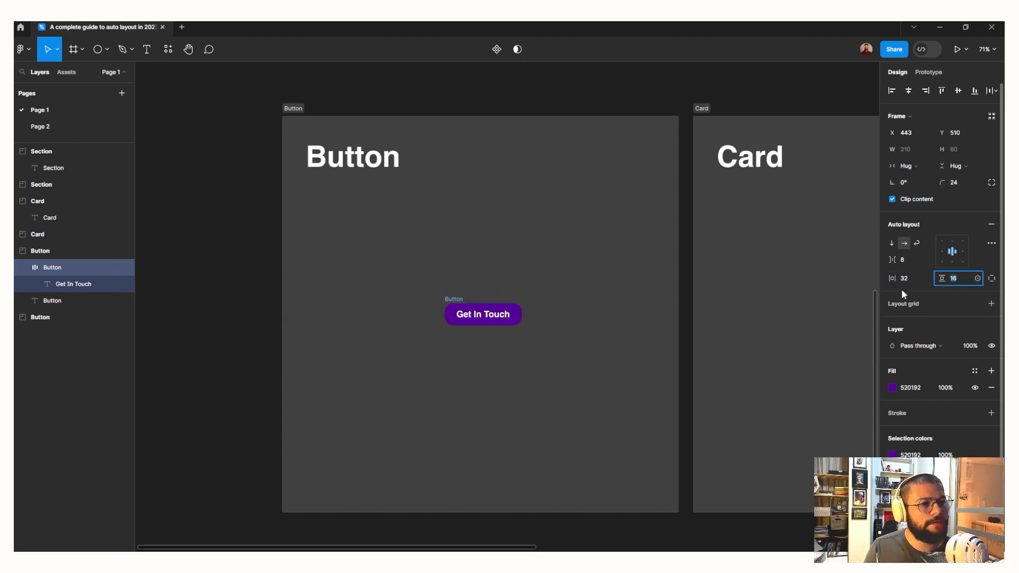
{"action": "type", "text": "24"}
{"action": "key", "text": "Tab"}
{"action": "left_click", "coordinate": [435, 398]}
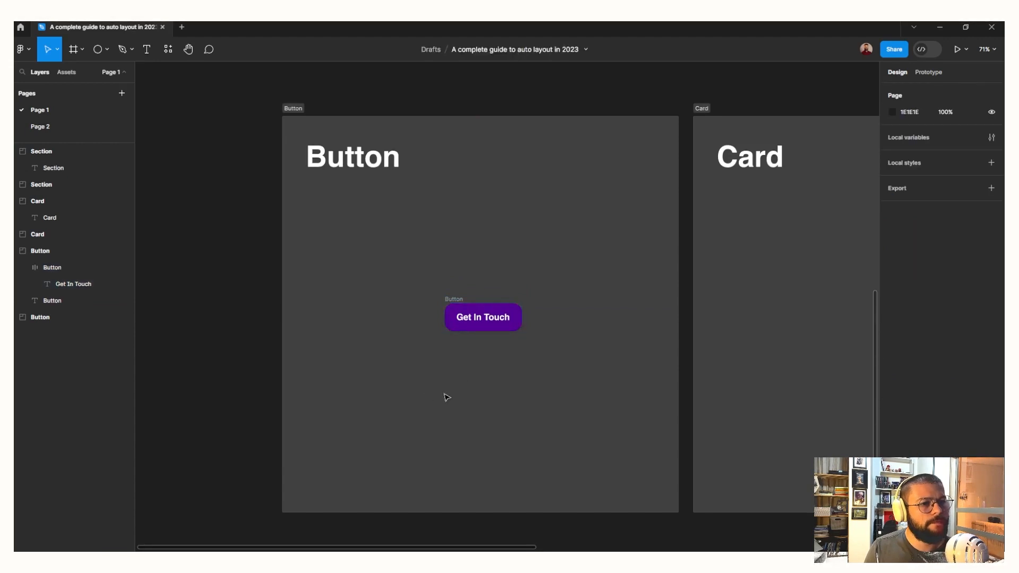
{"action": "key", "text": "ctrl+z"}
{"action": "left_click", "coordinate": [447, 398]}
Draw a square frame about 229 × 229 centred in the empty lower Card section and apply auto layout to it
{"action": "key", "text": "shift+1"}
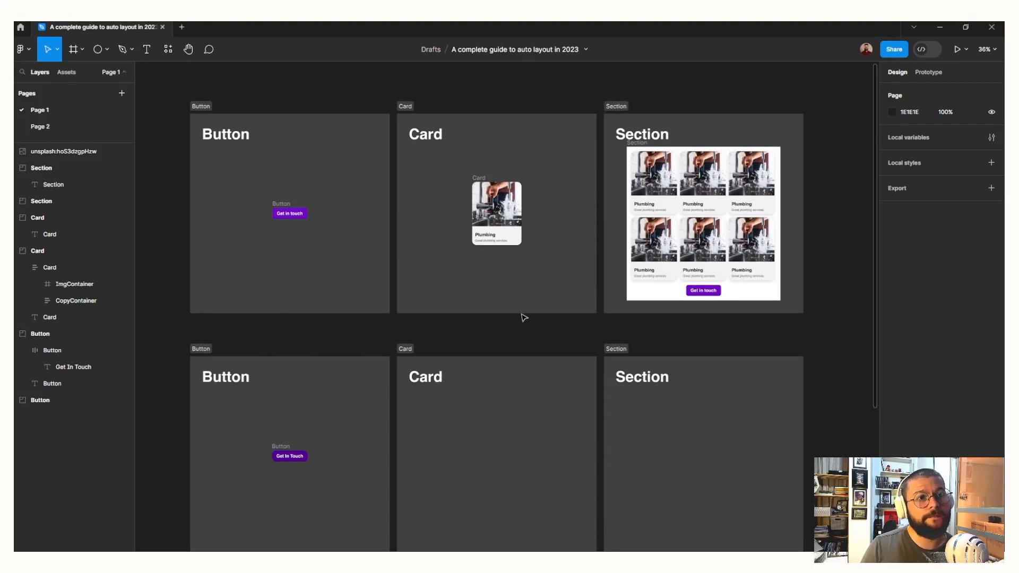
{"action": "scroll", "coordinate": [496, 182], "scroll_direction": "up", "scroll_amount": 5}
{"action": "scroll", "coordinate": [350, 228], "scroll_direction": "up", "scroll_amount": 2}
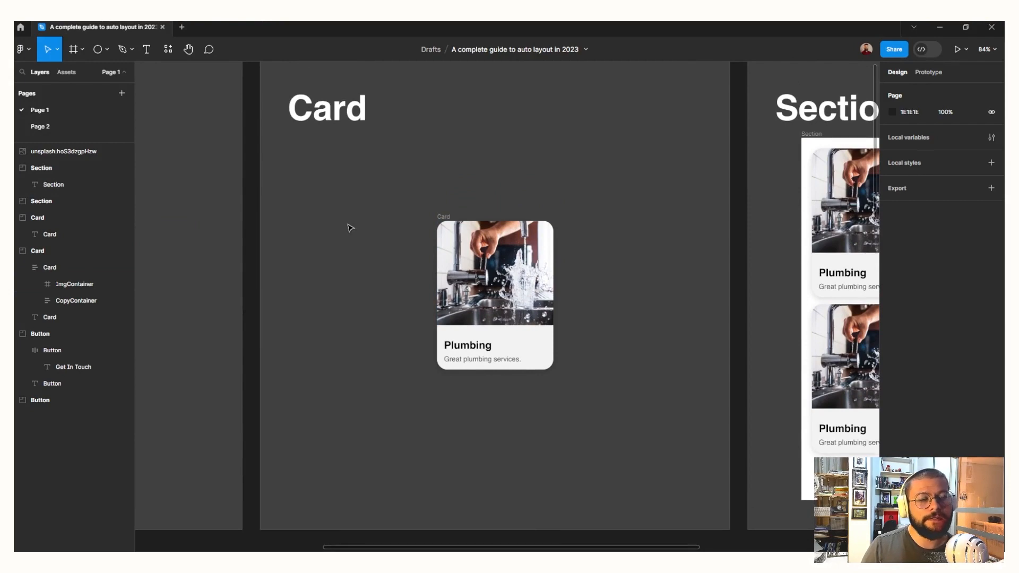
{"action": "scroll", "coordinate": [351, 228], "scroll_direction": "up", "scroll_amount": 1}
{"action": "scroll", "coordinate": [350, 227], "scroll_direction": "up", "scroll_amount": 1}
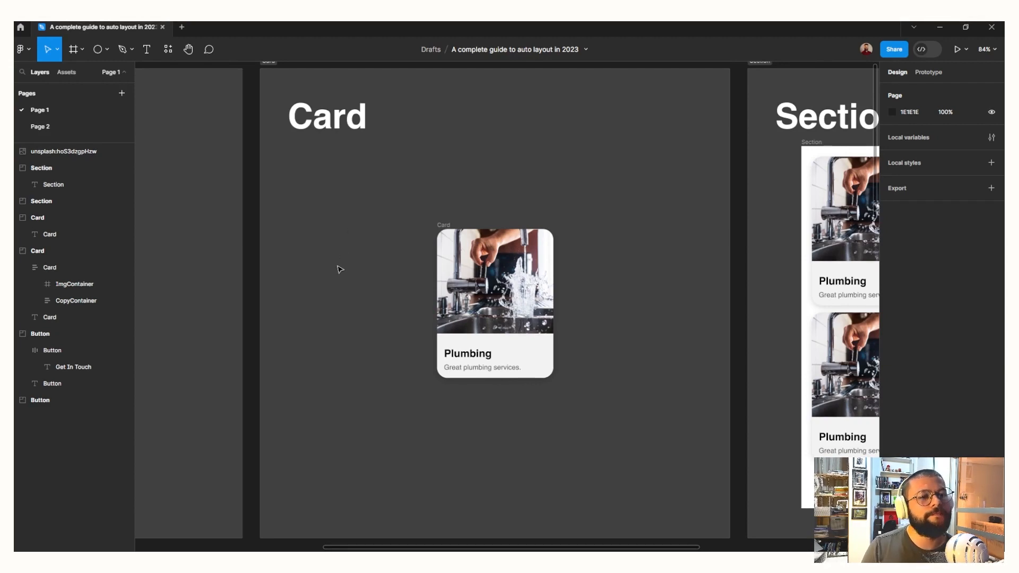
{"action": "scroll", "coordinate": [341, 270], "scroll_direction": "down", "scroll_amount": 5}
{"action": "scroll", "coordinate": [340, 270], "scroll_direction": "down", "scroll_amount": 6}
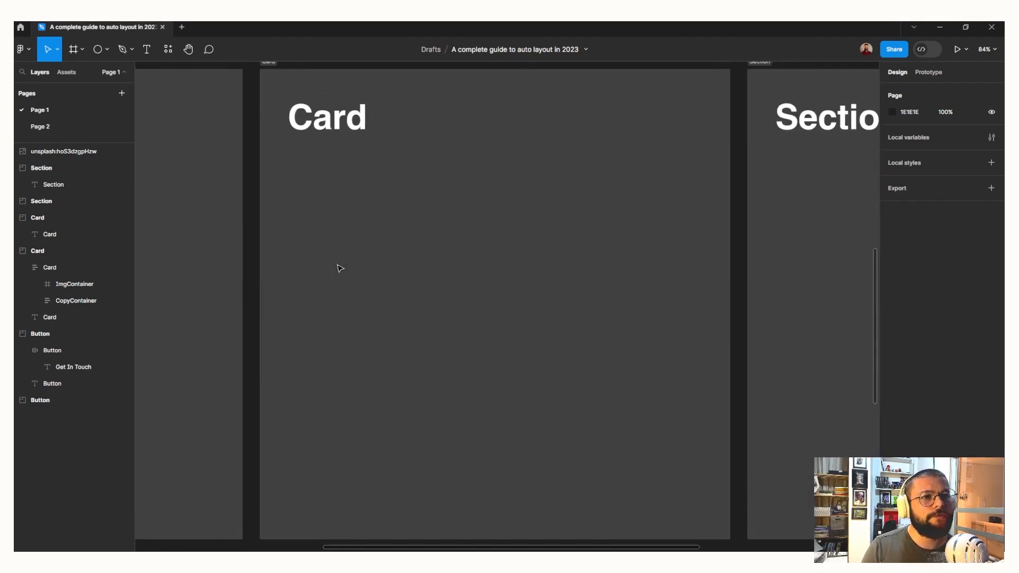
{"action": "key", "text": "f"}
{"action": "left_click_drag", "start_coordinate": [418, 234], "coordinate": [519, 332]}
{"action": "mouse_move", "coordinate": [466, 289]}
{"action": "left_mouse_down"}
{"action": "mouse_move", "coordinate": [505, 303]}
{"action": "mouse_move", "coordinate": [492, 314]}
{"action": "left_mouse_up"}
{"action": "key", "text": "shift+a"}
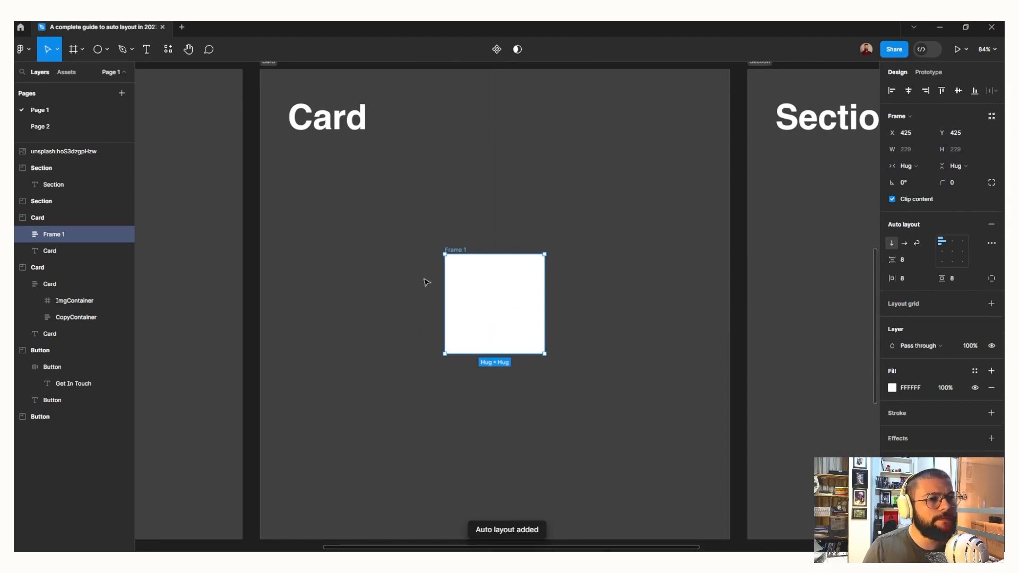
Rename the new frame as Card and set its horizontal resizing to Fixed
{"action": "double_click", "coordinate": [454, 250]}
{"action": "type", "text": "Card"}
{"action": "key", "text": "Return"}
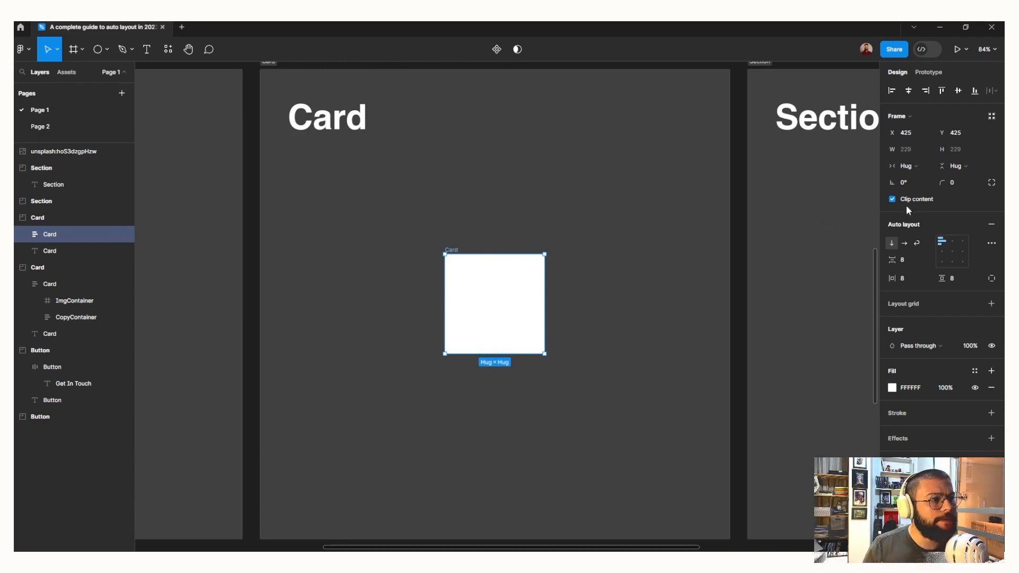
{"action": "left_click", "coordinate": [903, 165]}
{"action": "left_click", "coordinate": [906, 149]}
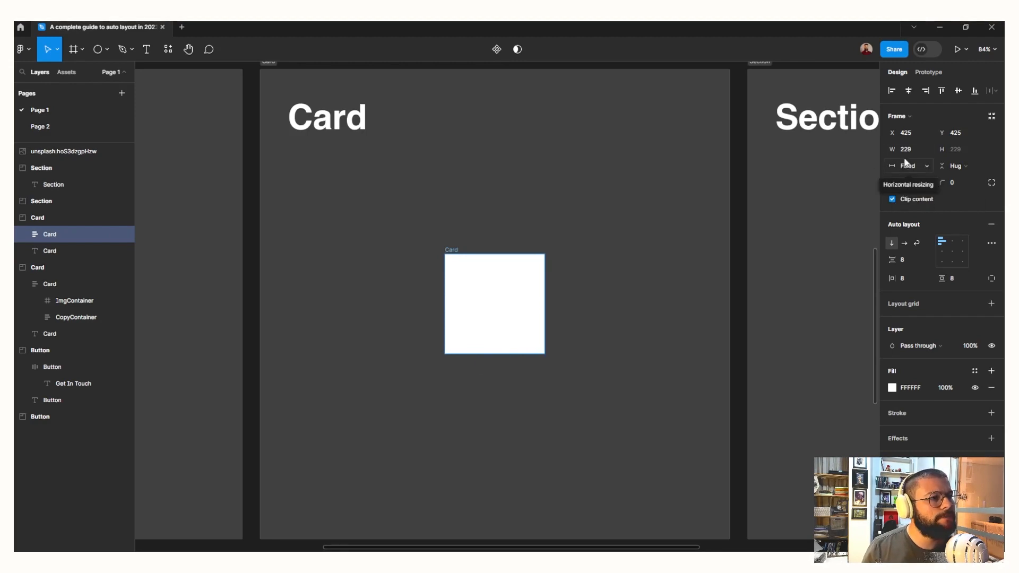
Set the Card frame's width to 240 and its corner radius to 24
{"action": "left_click", "coordinate": [906, 150]}
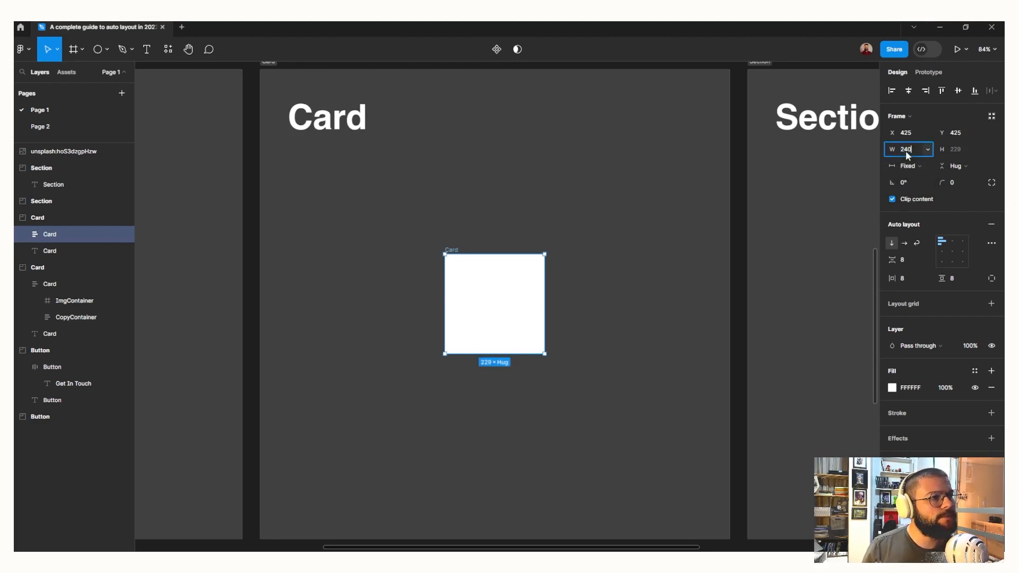
{"action": "key", "text": "Return"}
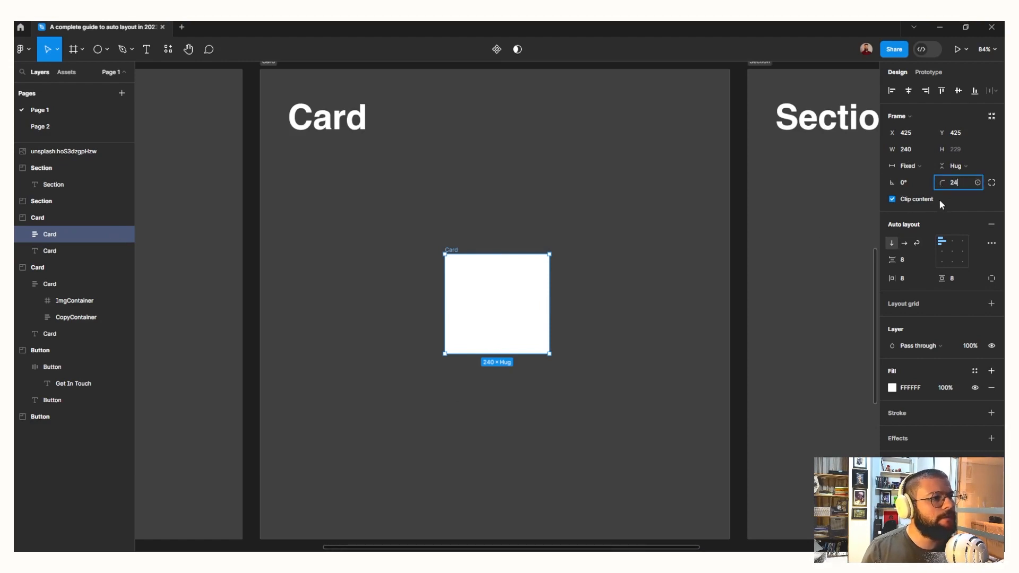
{"action": "key", "text": "Return"}
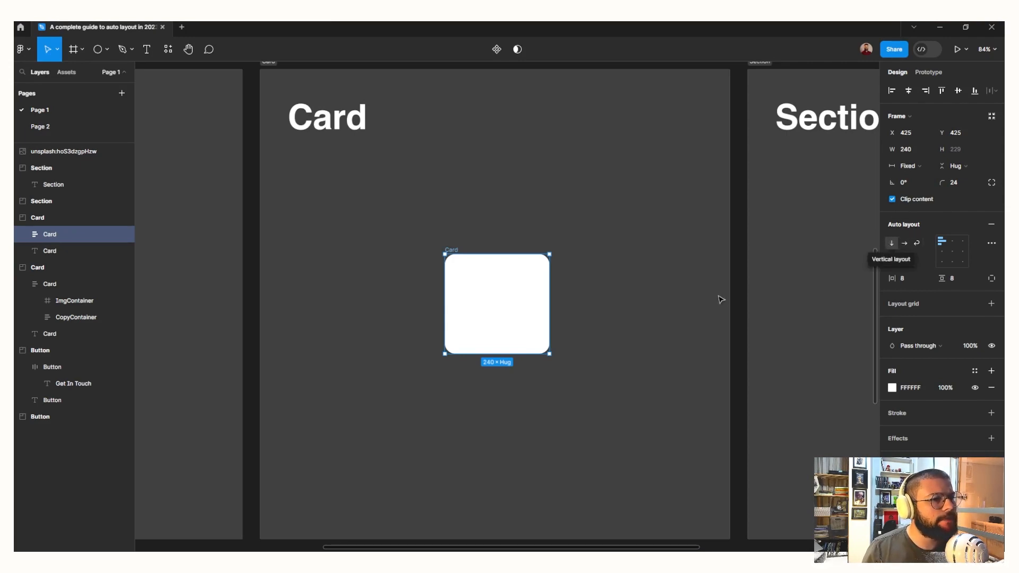
Set the Card frame's horizontal and vertical auto layout padding to 0
{"action": "scroll", "coordinate": [477, 350], "scroll_direction": "up", "scroll_amount": 7}
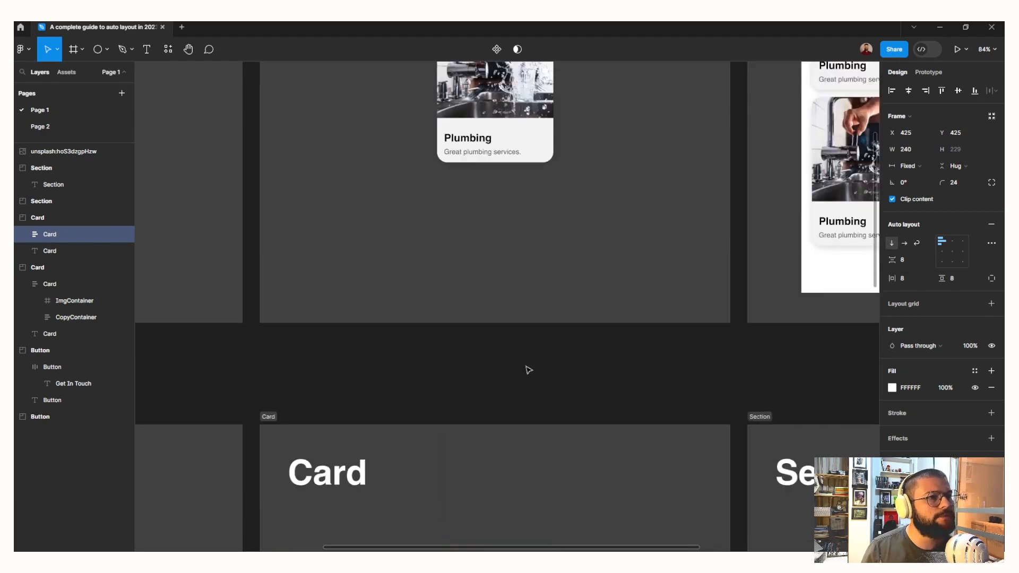
{"action": "scroll", "coordinate": [496, 346], "scroll_direction": "down", "scroll_amount": 4}
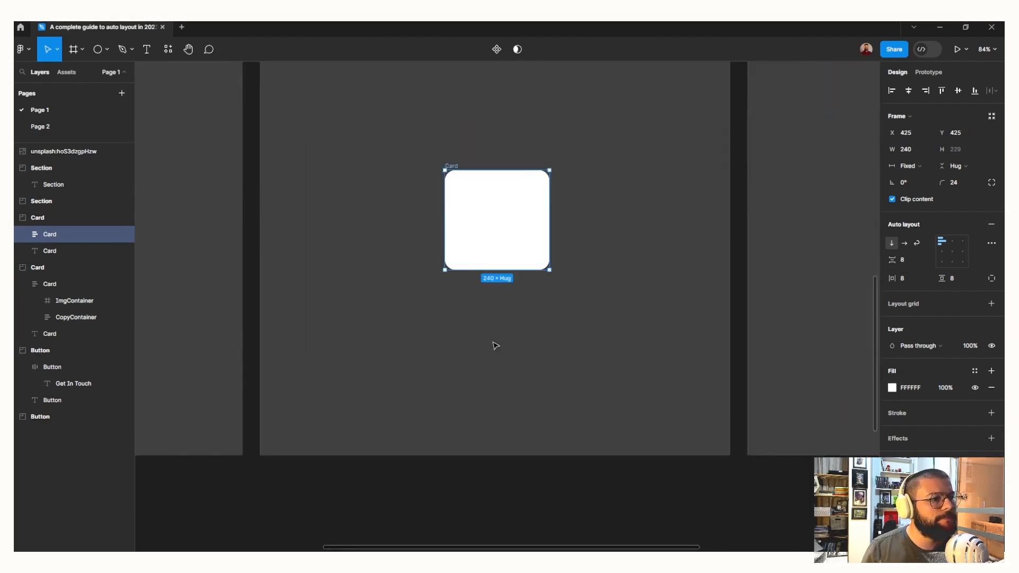
{"action": "scroll", "coordinate": [510, 340], "scroll_direction": "up", "scroll_amount": 2}
{"action": "left_click_drag", "start_coordinate": [891, 281], "coordinate": [933, 283]}
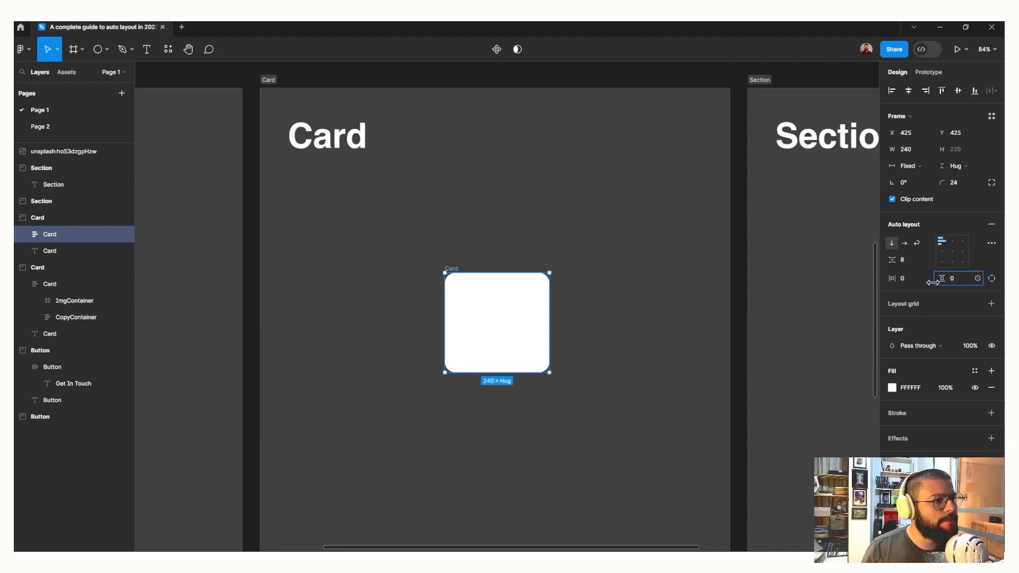
Place a 100 × 100 frame inside the new card and rename it ImgContainer
{"action": "scroll", "coordinate": [506, 275], "scroll_direction": "up", "scroll_amount": 5}
{"action": "scroll", "coordinate": [506, 275], "scroll_direction": "down", "scroll_amount": 5}
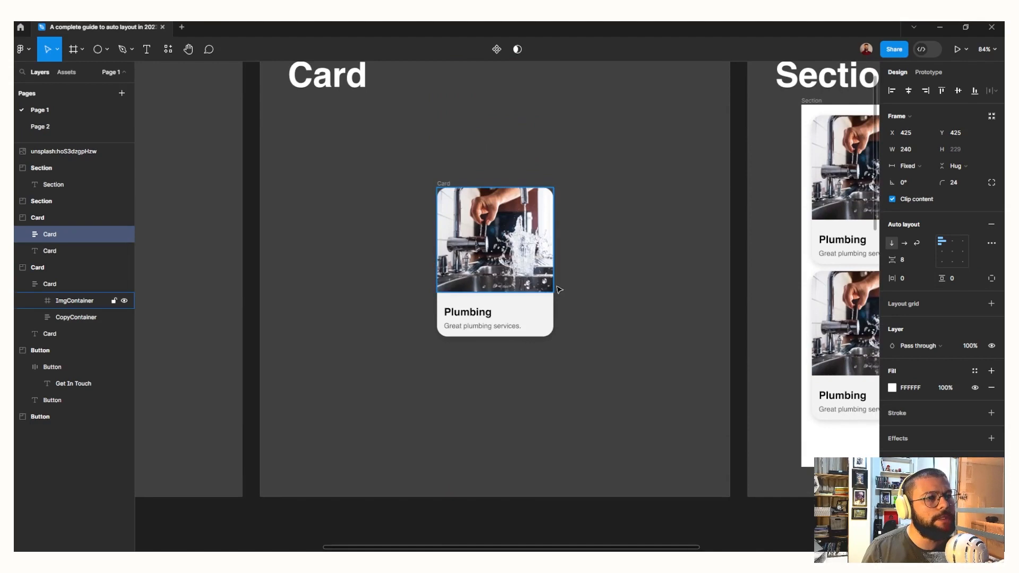
{"action": "scroll", "coordinate": [569, 405], "scroll_direction": "down", "scroll_amount": 7}
{"action": "scroll", "coordinate": [571, 405], "scroll_direction": "down", "scroll_amount": 3}
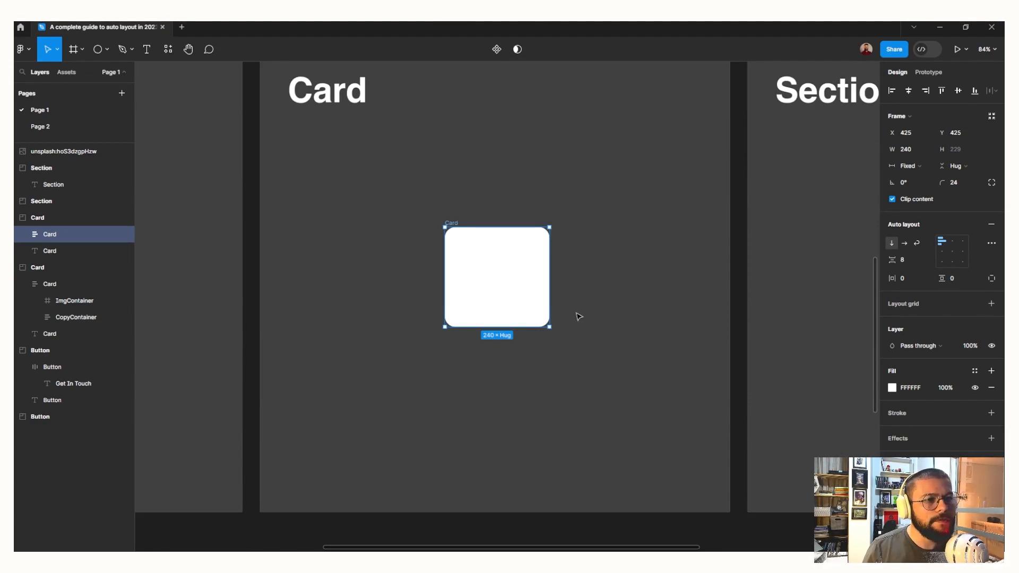
{"action": "key", "text": "f"}
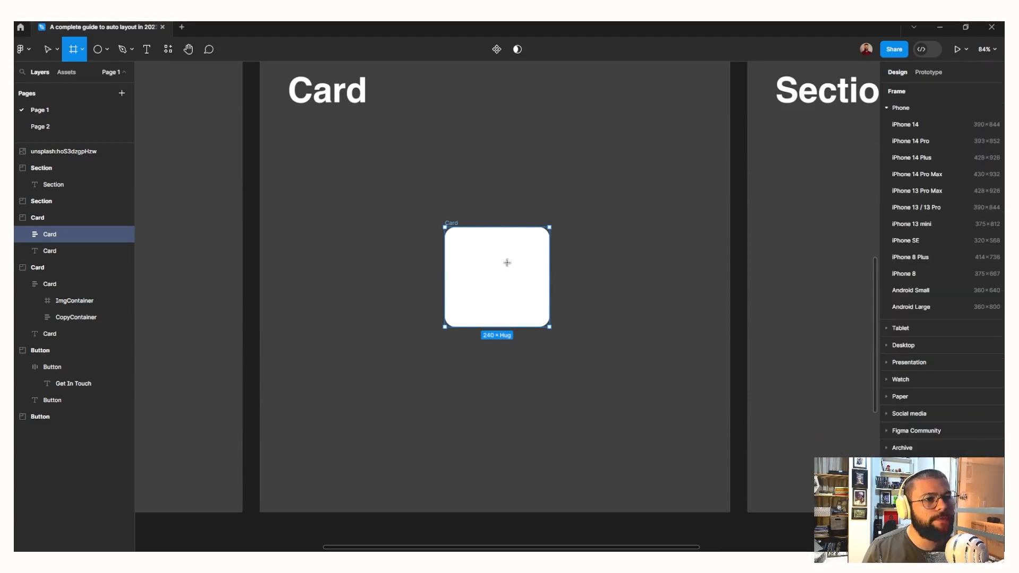
{"action": "left_click", "coordinate": [467, 254]}
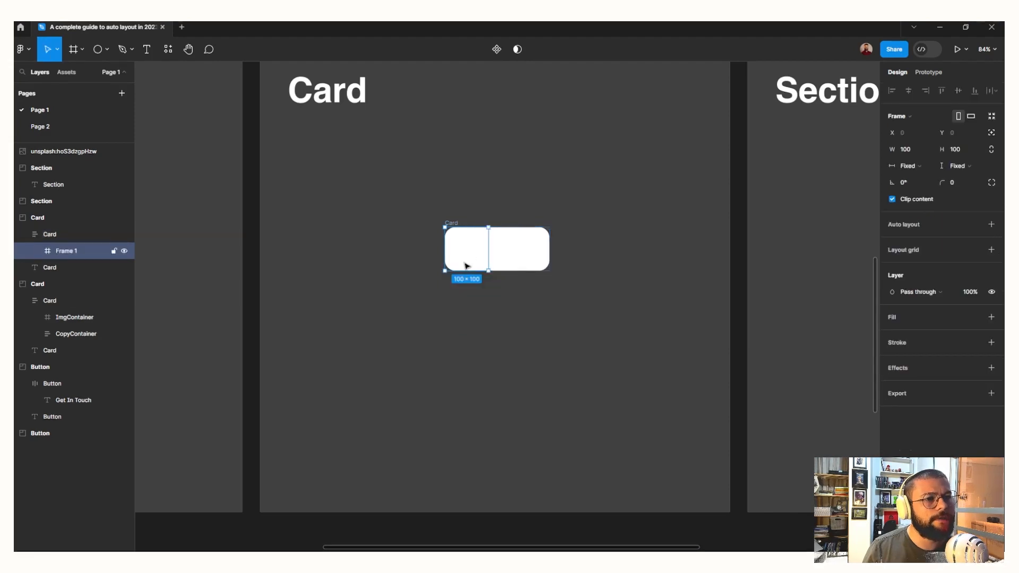
{"action": "double_click", "coordinate": [64, 252]}
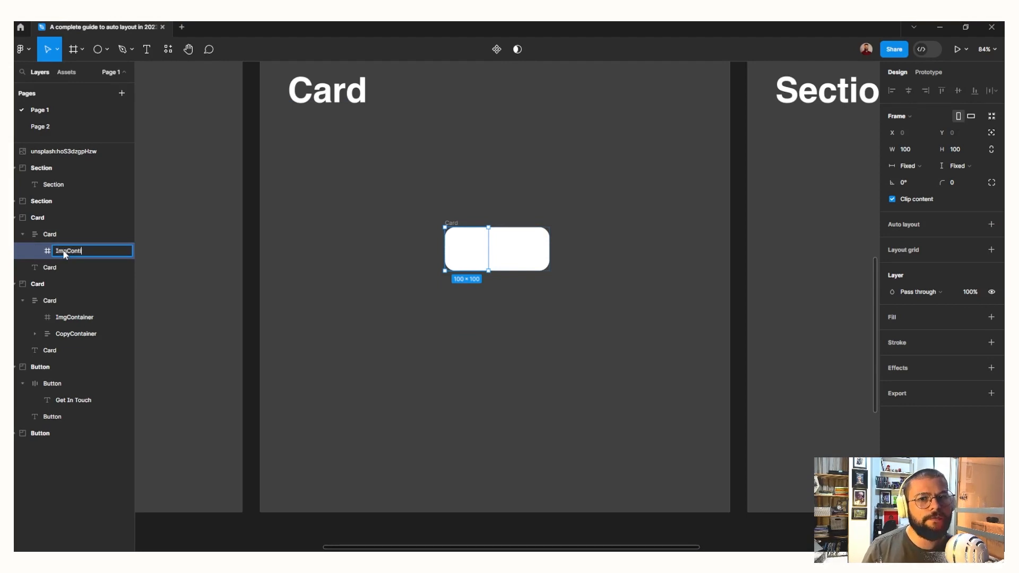
{"action": "key", "text": "Return"}
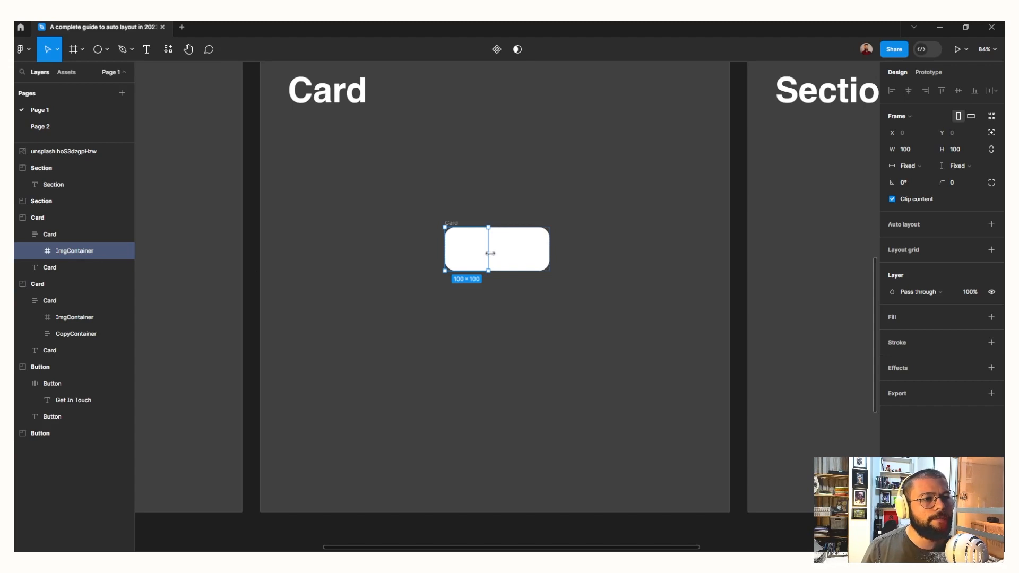
Widen ImgContainer to the card's full 240 width and set its horizontal resizing to Fill container
{"action": "left_click_drag", "start_coordinate": [490, 253], "coordinate": [547, 253]}
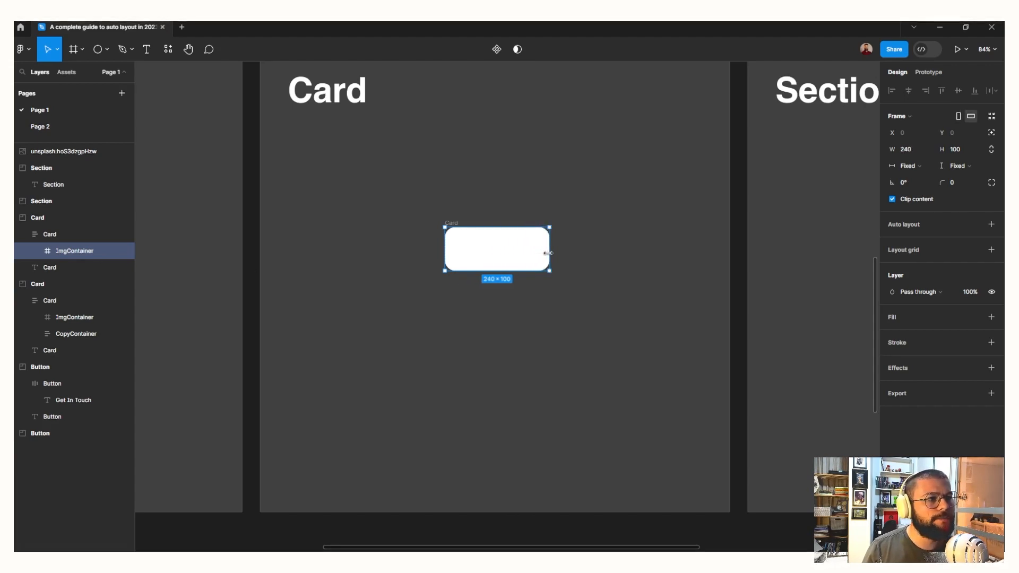
{"action": "left_click", "coordinate": [910, 165]}
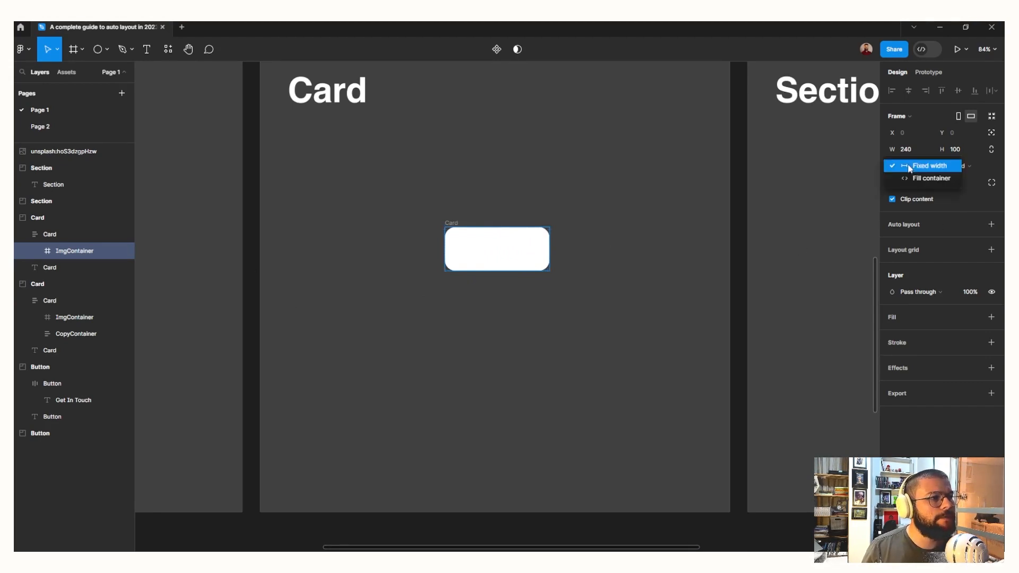
{"action": "left_click", "coordinate": [912, 180]}
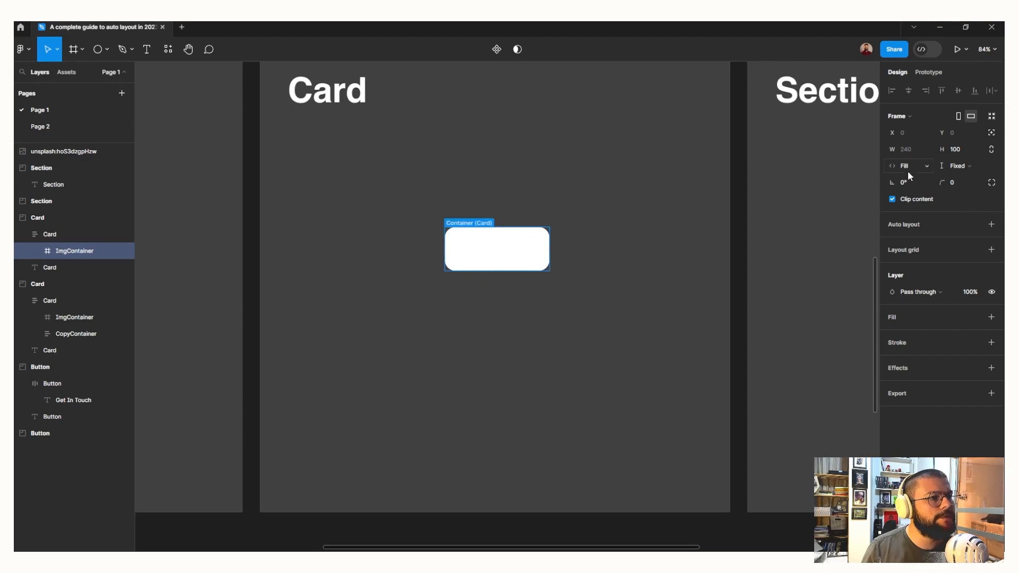
Try stretching the Card frame wider to test the filled ImgContainer, and undo the resize
{"action": "left_click", "coordinate": [457, 223]}
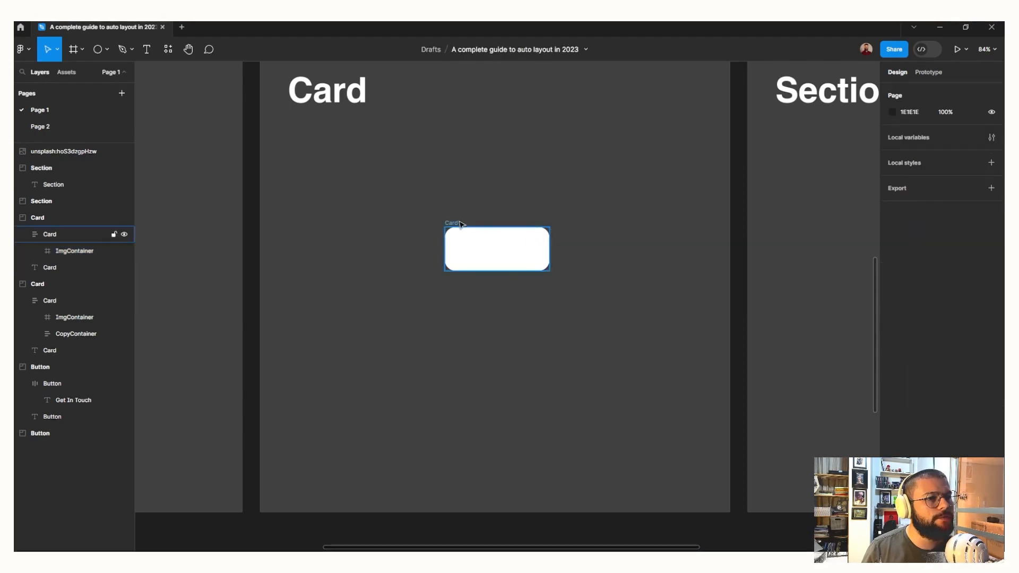
{"action": "left_click", "coordinate": [457, 223]}
{"action": "left_click", "coordinate": [555, 246]}
{"action": "left_click", "coordinate": [454, 223]}
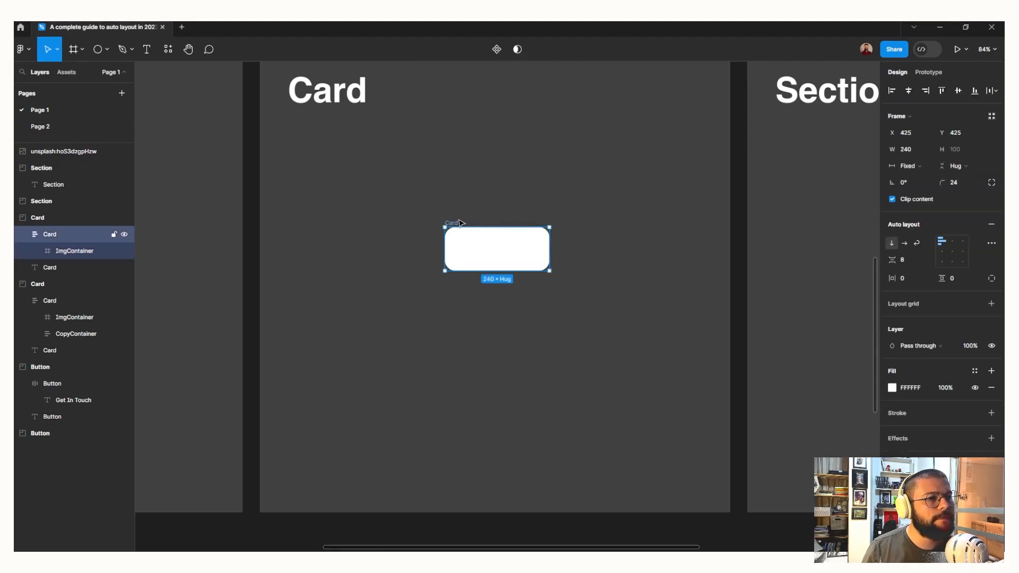
{"action": "left_click_drag", "start_coordinate": [551, 248], "coordinate": [608, 246]}
{"action": "key", "text": "ctrl+z"}
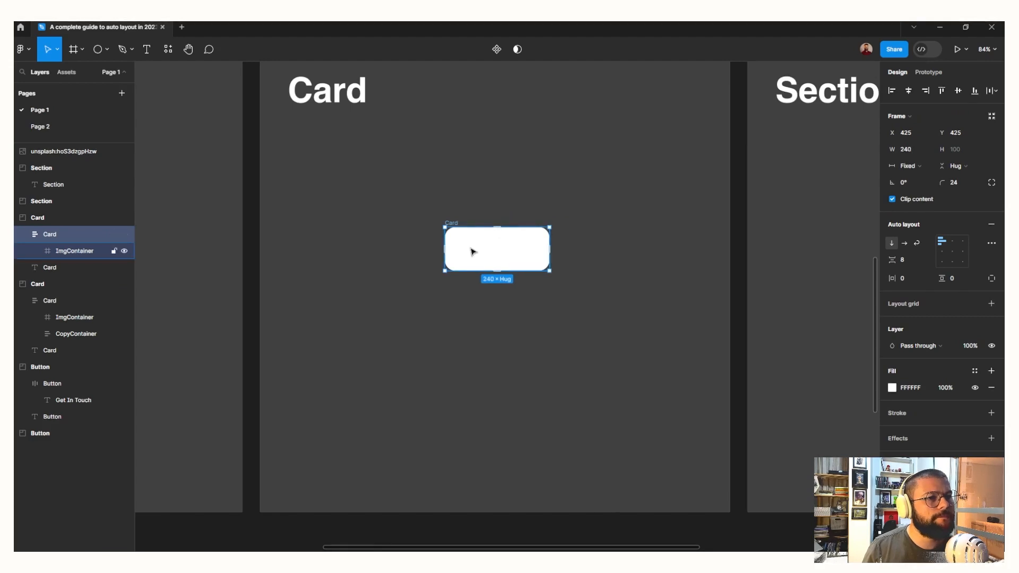
Set the height of ImgContainer to 320
{"action": "left_click", "coordinate": [85, 252]}
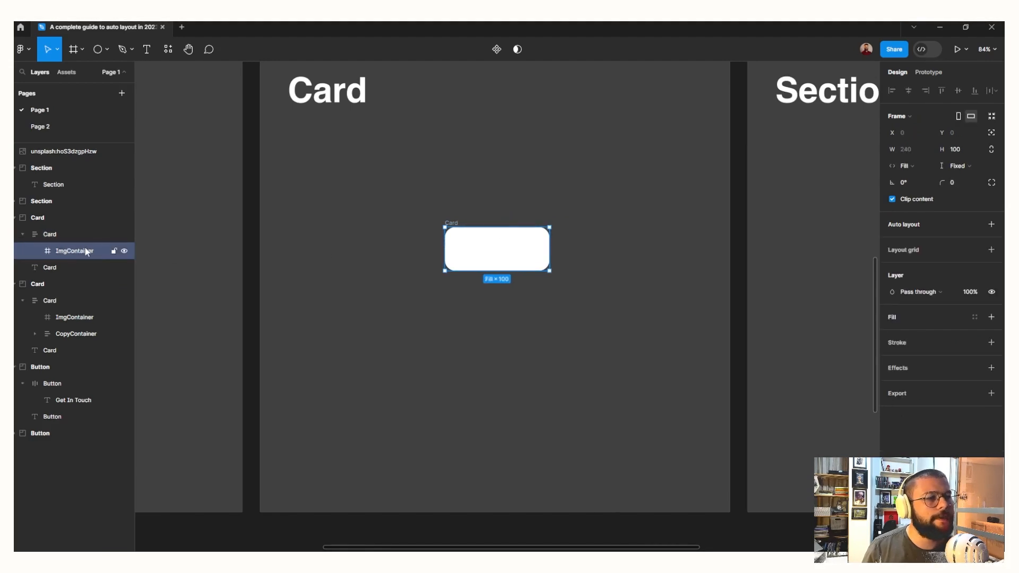
{"action": "left_click", "coordinate": [954, 150]}
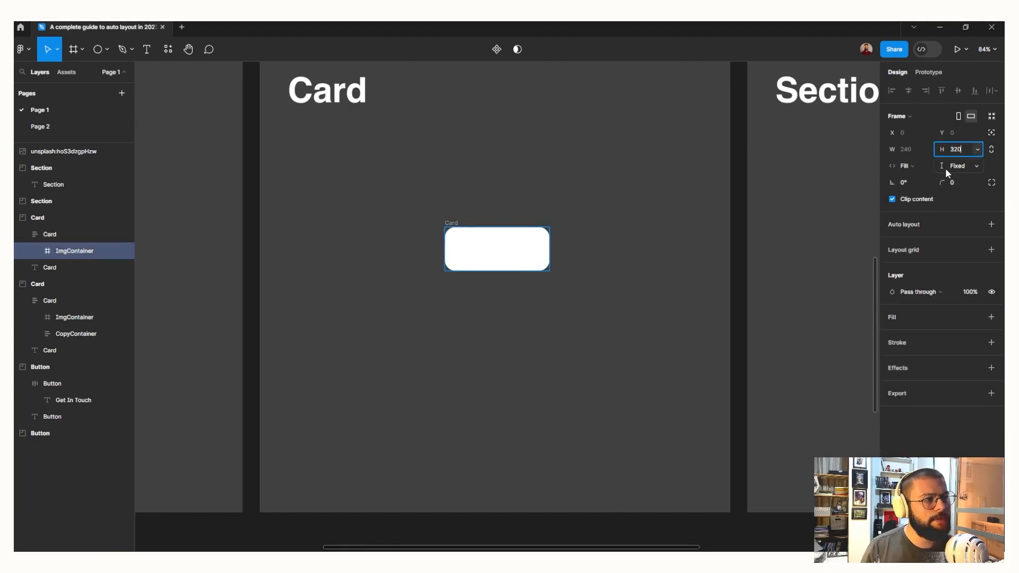
{"action": "key", "text": "Return"}
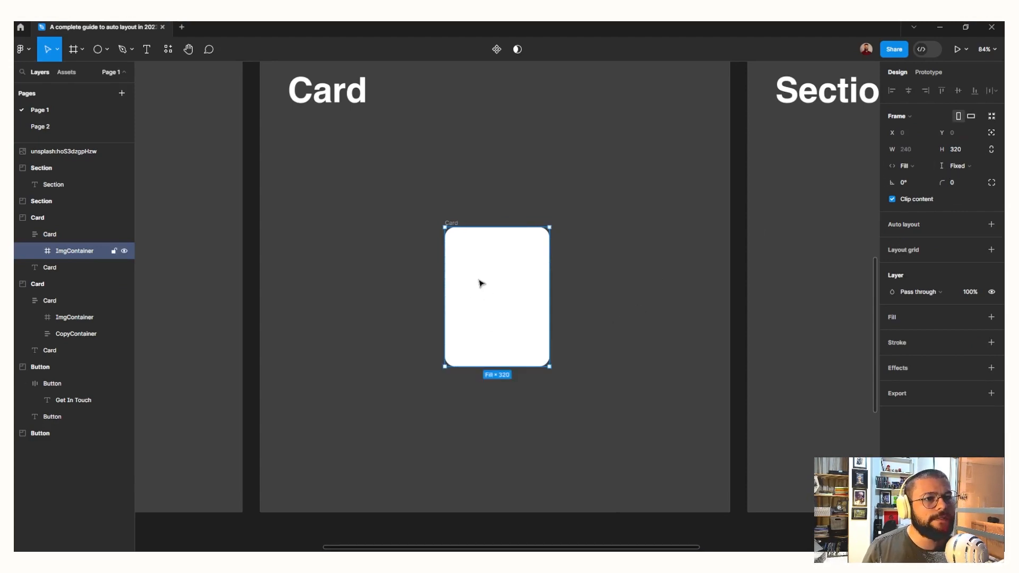
Copy the Unsplash image from below the sections and paste it into the new card's ImgContainer
{"action": "scroll", "coordinate": [475, 348], "scroll_direction": "down", "scroll_amount": 7}
{"action": "scroll", "coordinate": [474, 350], "scroll_direction": "down", "scroll_amount": 1}
{"action": "left_click", "coordinate": [479, 396]}
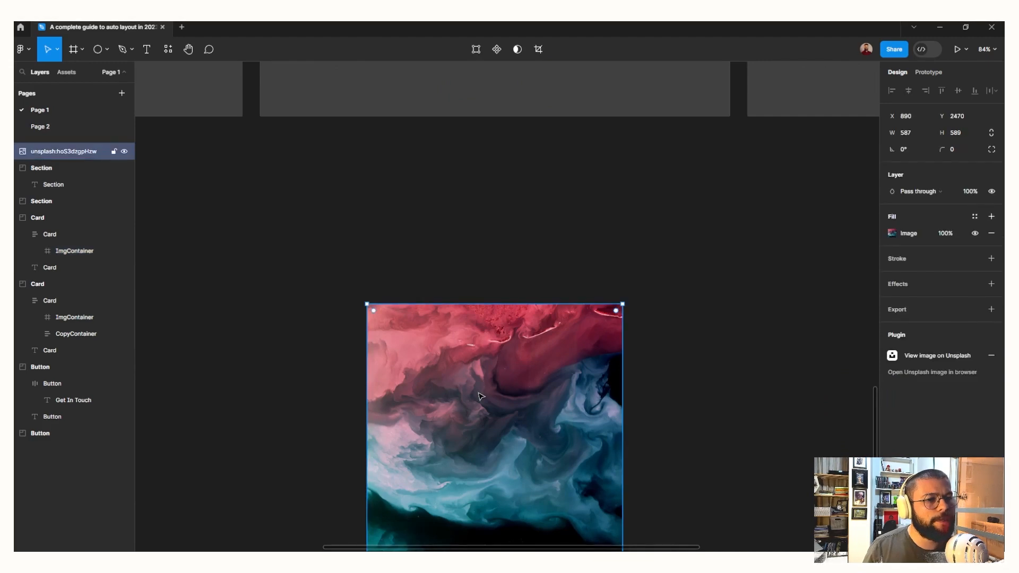
{"action": "scroll", "coordinate": [481, 393], "scroll_direction": "up", "scroll_amount": 8}
{"action": "left_click", "coordinate": [485, 348]}
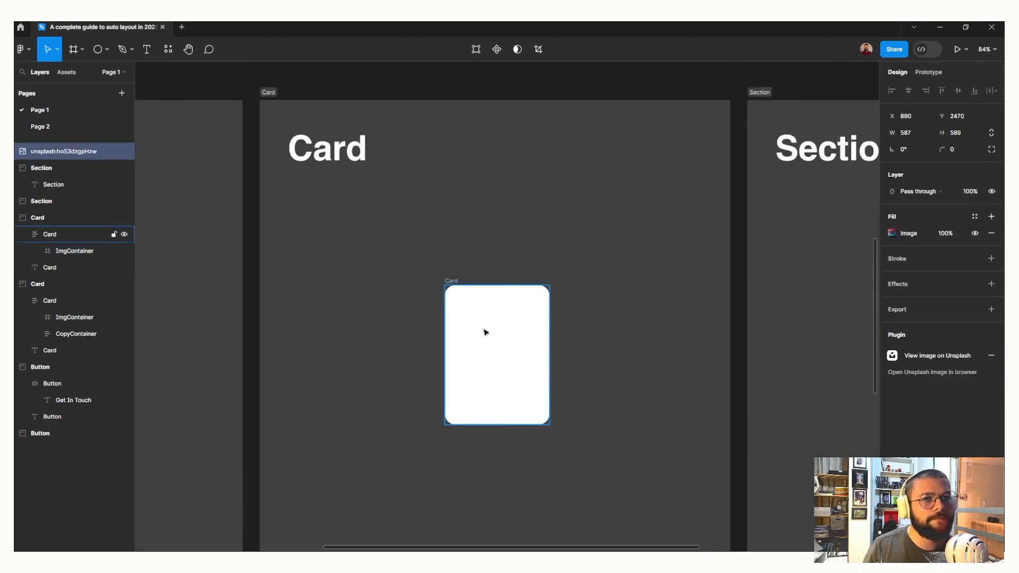
{"action": "left_click", "coordinate": [67, 254]}
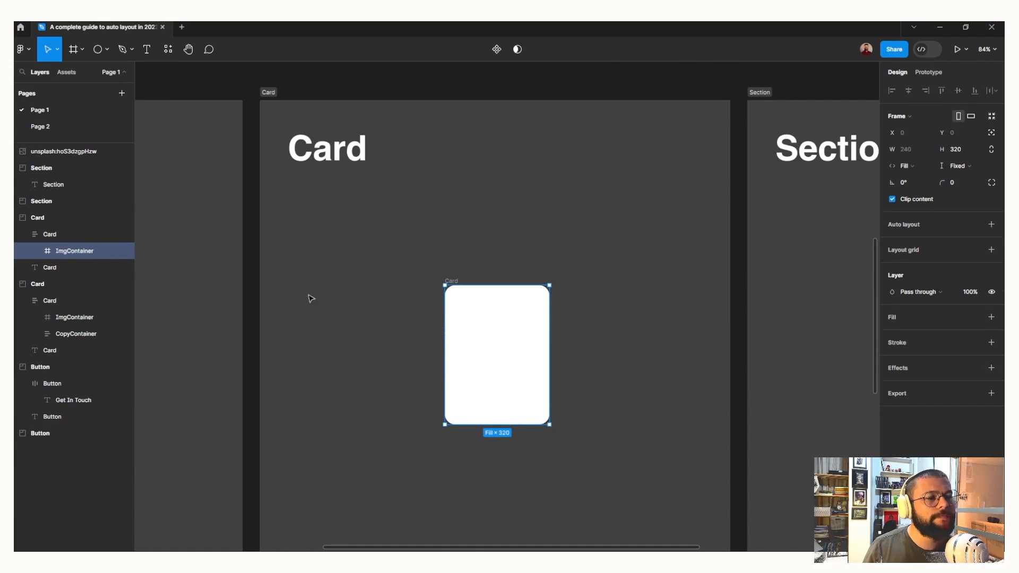
{"action": "key", "text": "ctrl+v"}
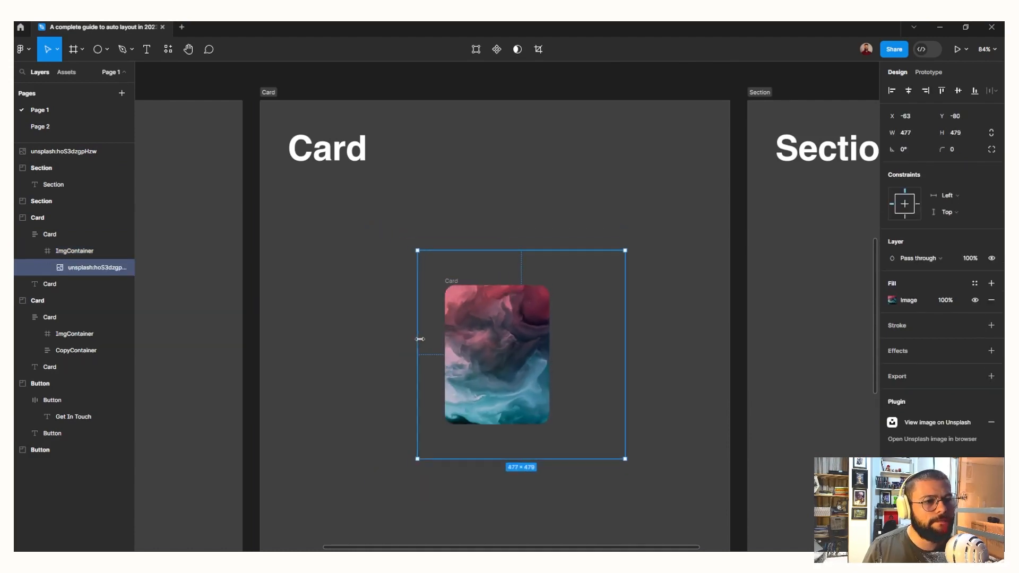
Scale the pasted image down to about 378 × 379 and centre it horizontally over the image container
{"action": "left_click_drag", "start_coordinate": [625, 349], "coordinate": [585, 348]}
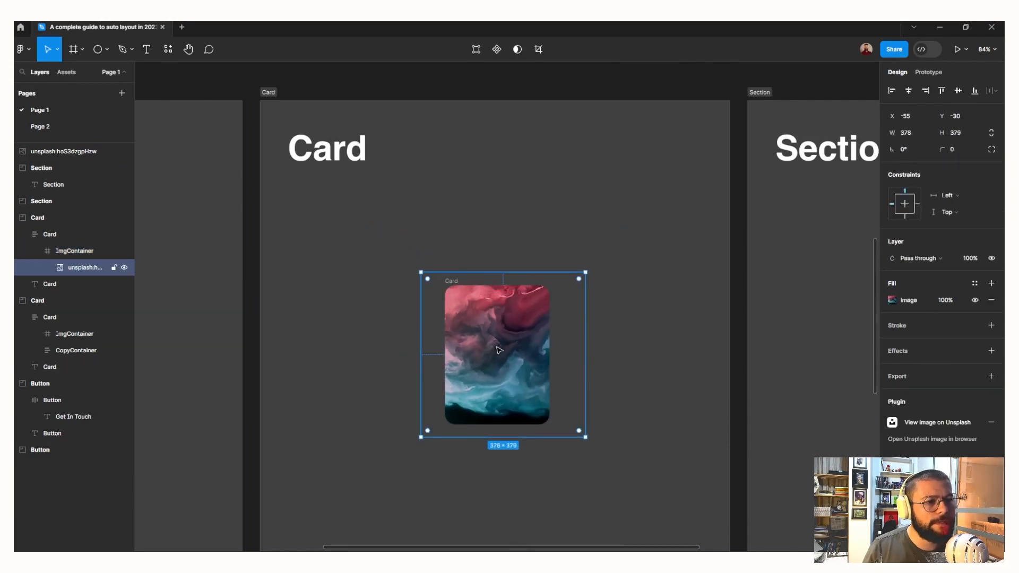
{"action": "left_click_drag", "start_coordinate": [499, 350], "coordinate": [493, 352]}
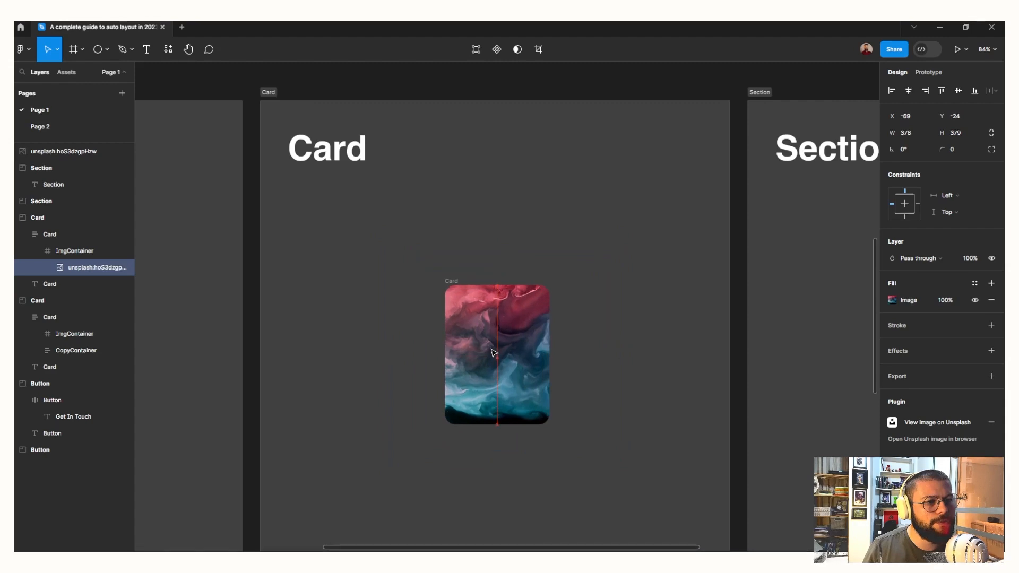
{"action": "left_click", "coordinate": [619, 405]}
{"action": "scroll", "coordinate": [616, 404], "scroll_direction": "down", "scroll_amount": 2}
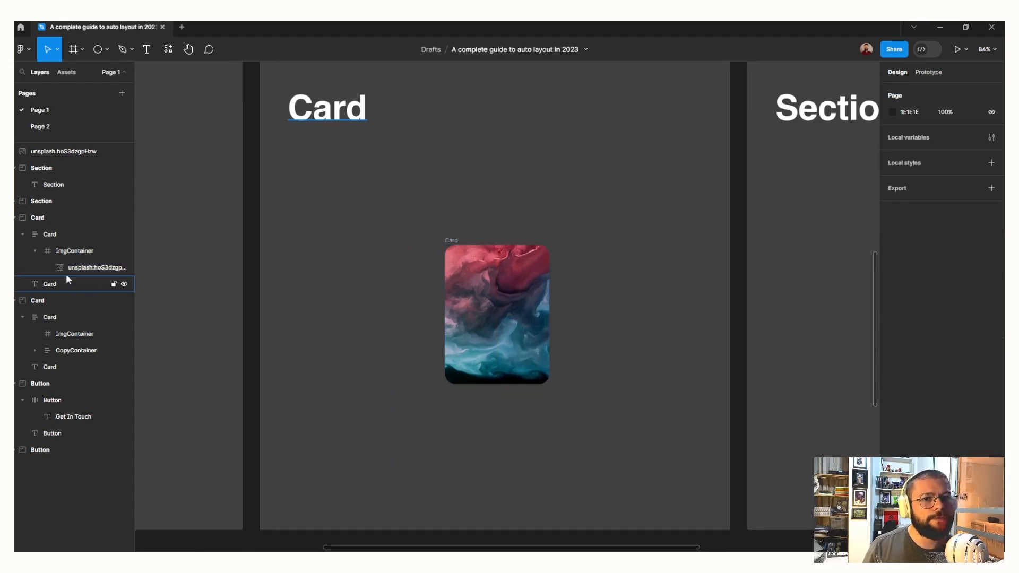
Duplicate ImgContainer below the original inside the card and move the whole card up in its section
{"action": "left_click", "coordinate": [57, 249]}
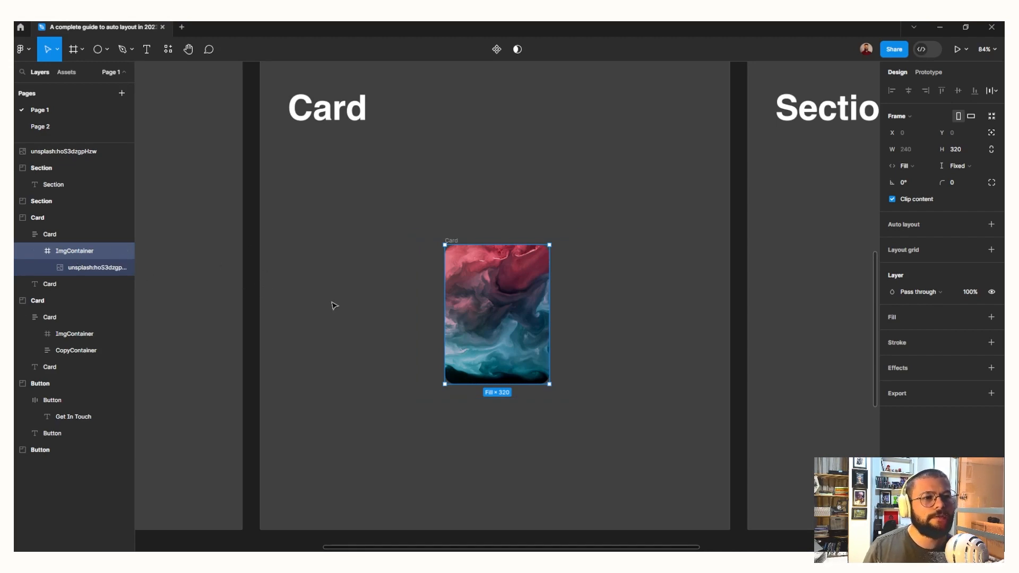
{"action": "key", "text": "ctrl+d"}
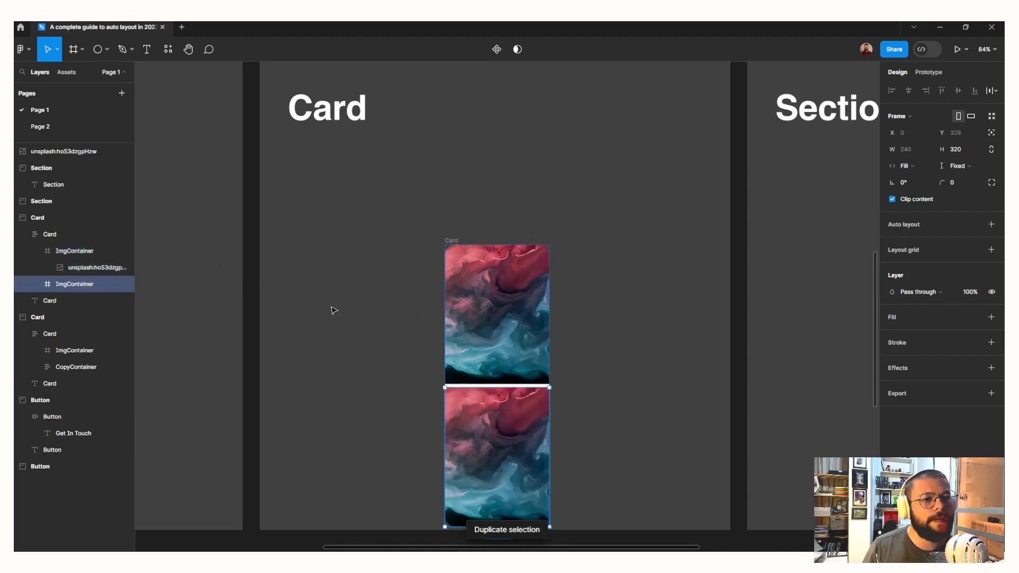
{"action": "scroll", "coordinate": [333, 311], "scroll_direction": "down", "scroll_amount": 1}
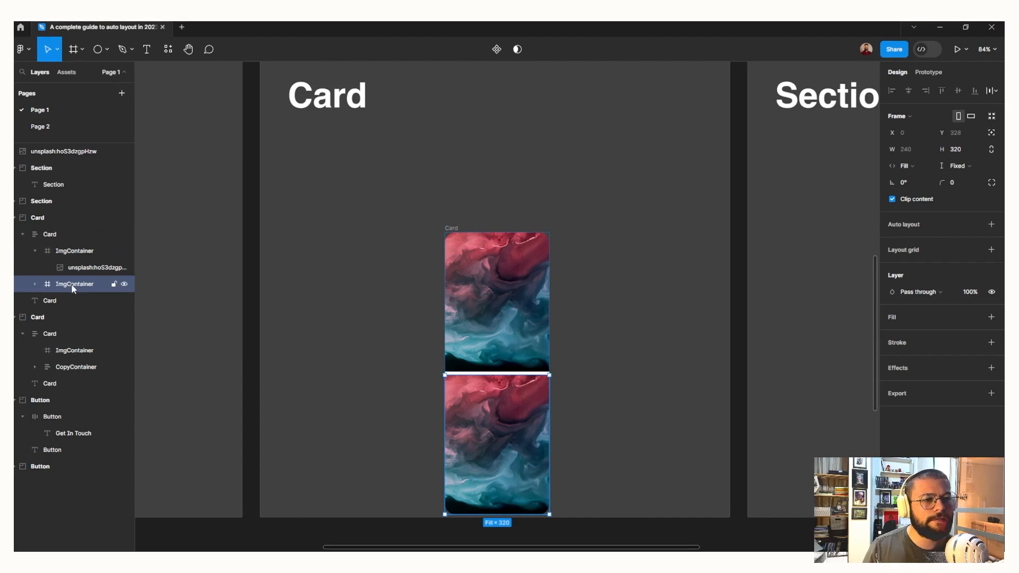
{"action": "left_click_drag", "start_coordinate": [449, 230], "coordinate": [455, 173]}
Rename the duplicated ImgContainer as Copy, delete the image inside it, and select the emptied frame
{"action": "double_click", "coordinate": [91, 284]}
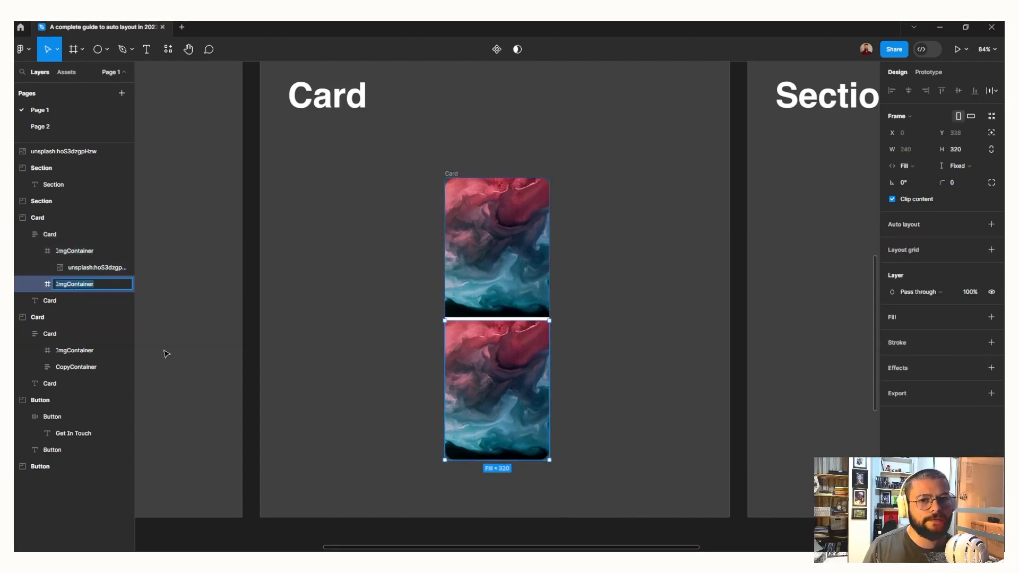
{"action": "type", "text": "Copy"}
{"action": "key", "text": "Return"}
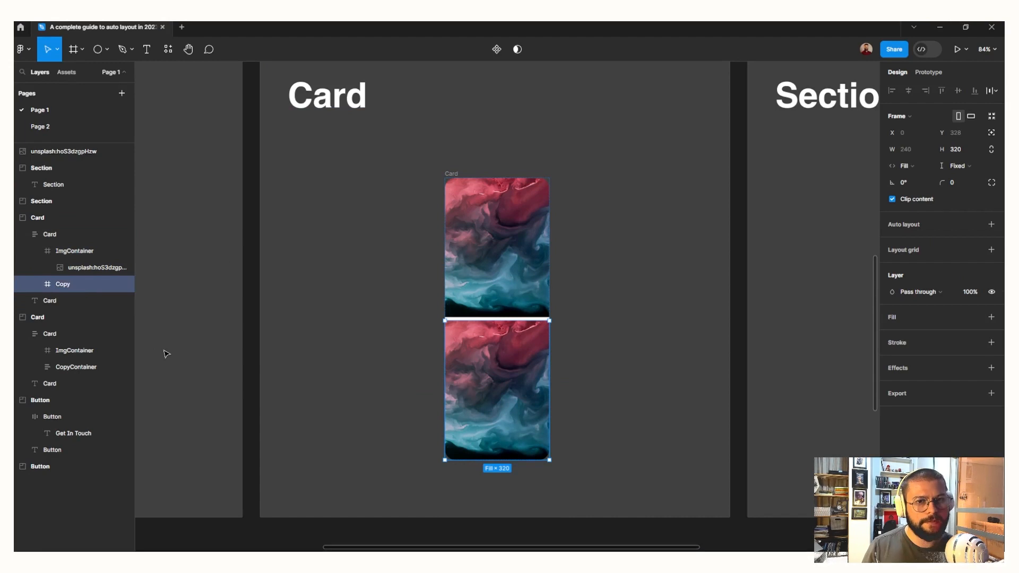
{"action": "left_click", "coordinate": [502, 379]}
{"action": "key", "text": "Delete"}
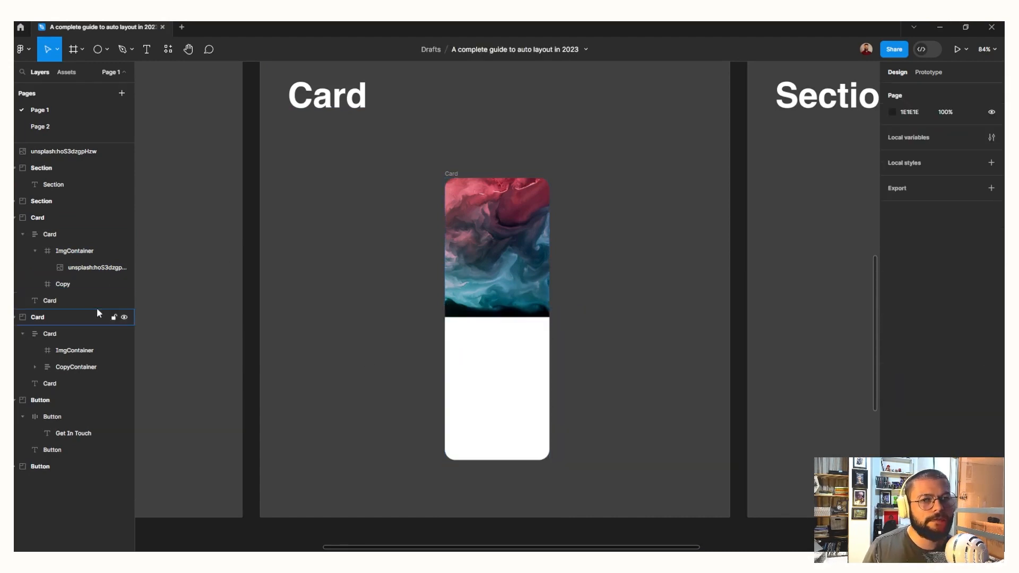
{"action": "left_click", "coordinate": [63, 285]}
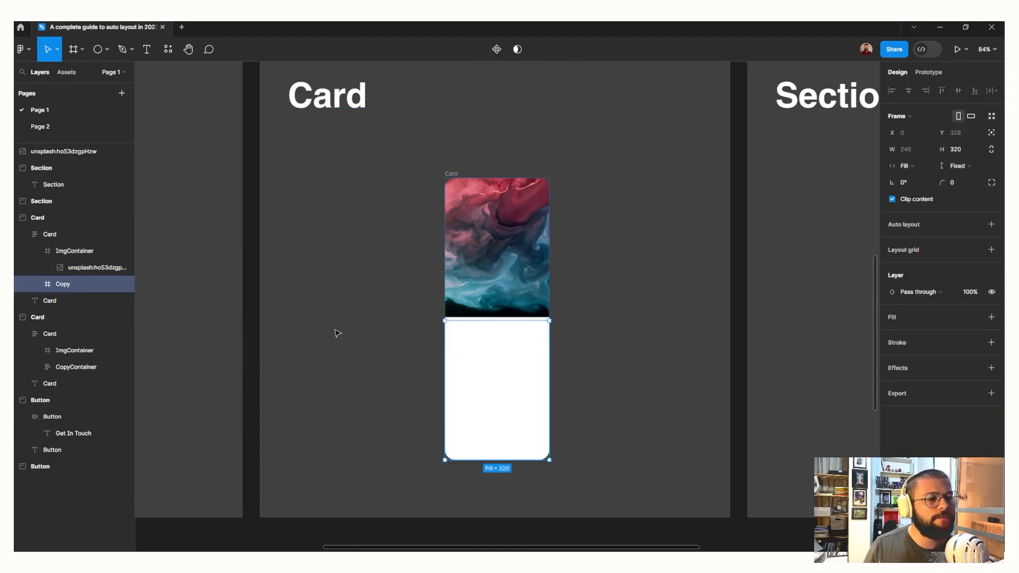
Add auto layout to the Copy frame with horizontal padding 16 and vertical padding of 0 above and 16 below
{"action": "key", "text": "shift+a"}
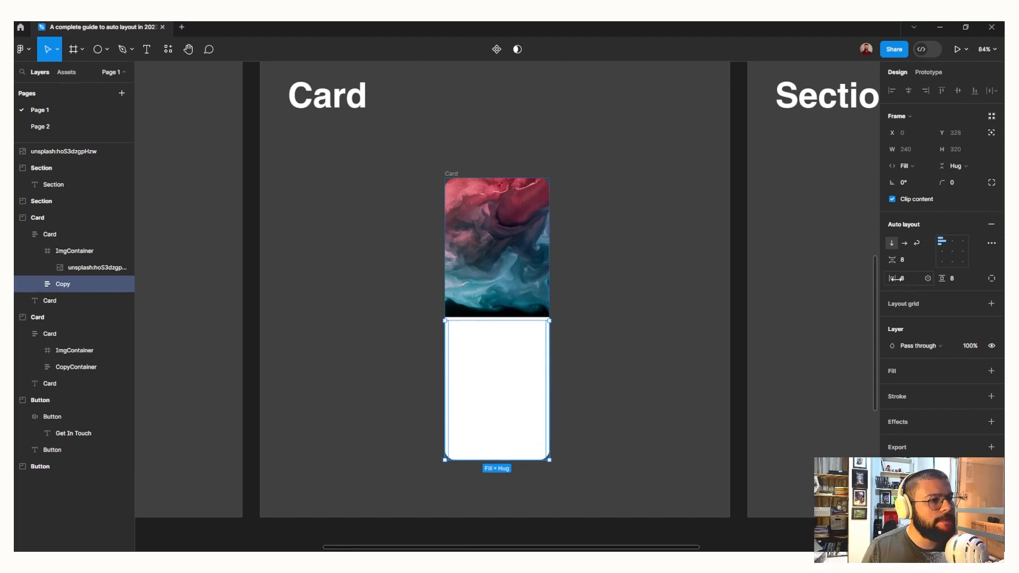
{"action": "left_click_drag", "start_coordinate": [892, 279], "coordinate": [898, 279]}
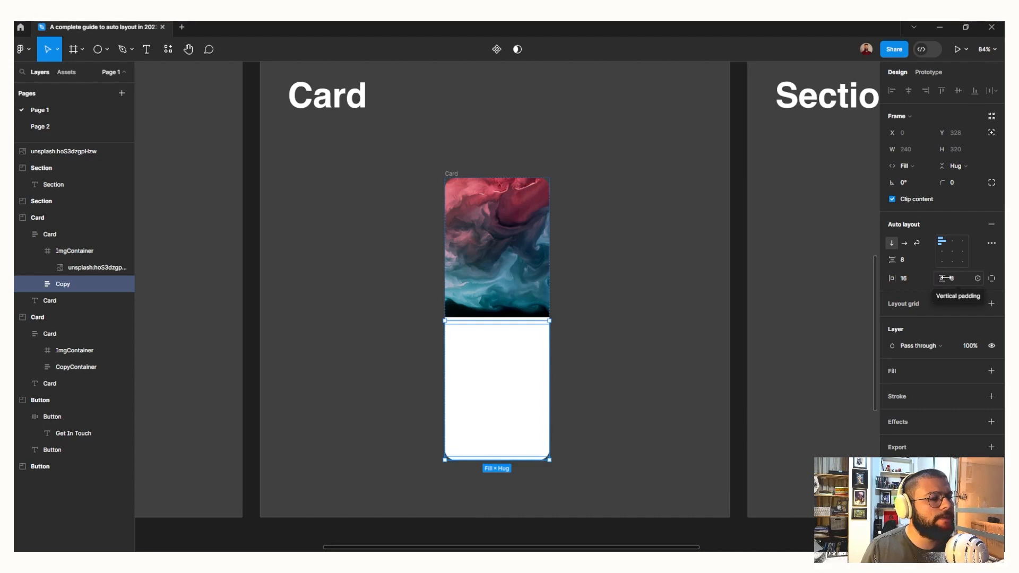
{"action": "left_click", "coordinate": [958, 280]}
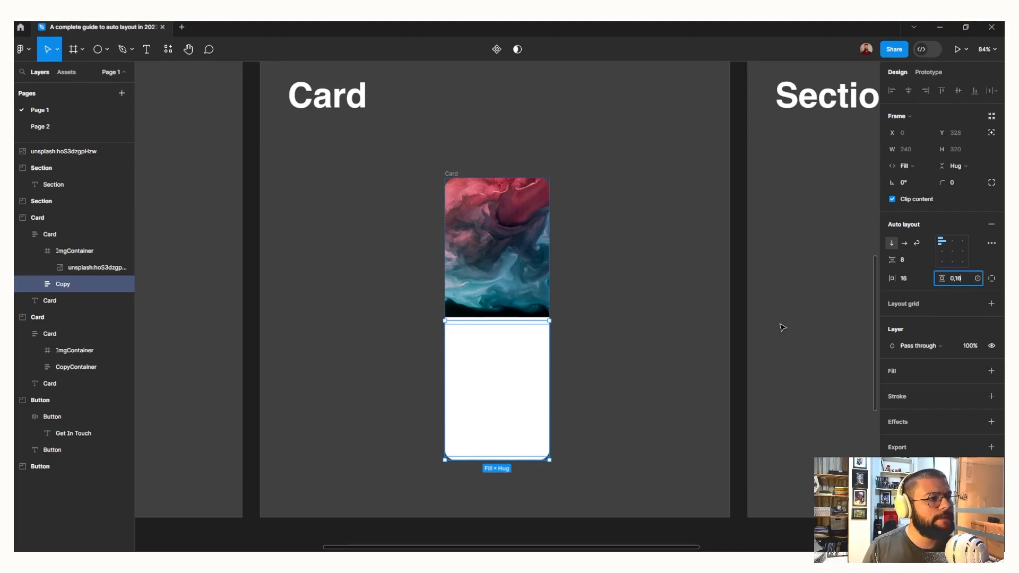
{"action": "key", "text": "Return"}
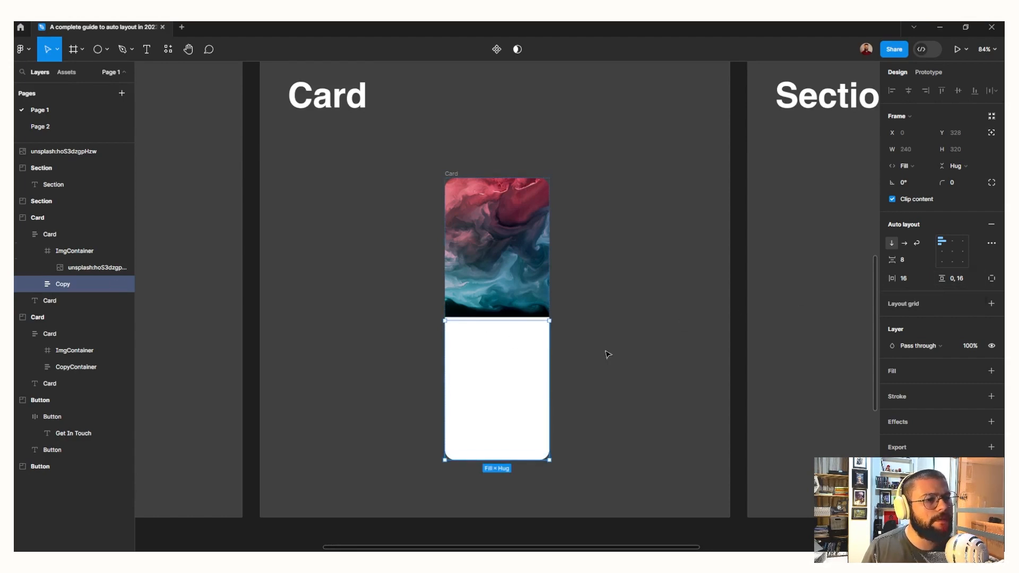
{"action": "left_click", "coordinate": [500, 186]}
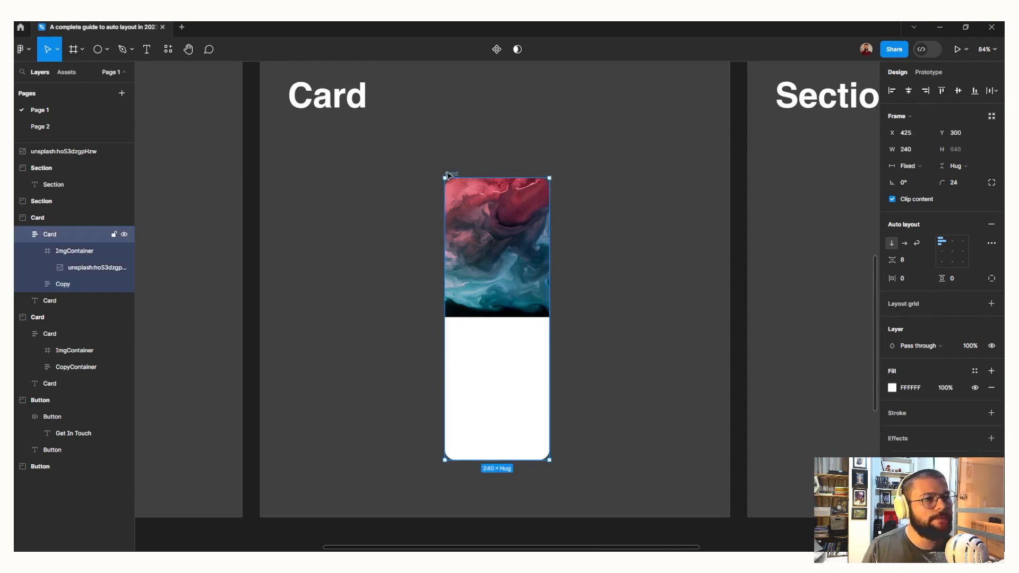
{"action": "left_click_drag", "start_coordinate": [893, 261], "coordinate": [894, 264]}
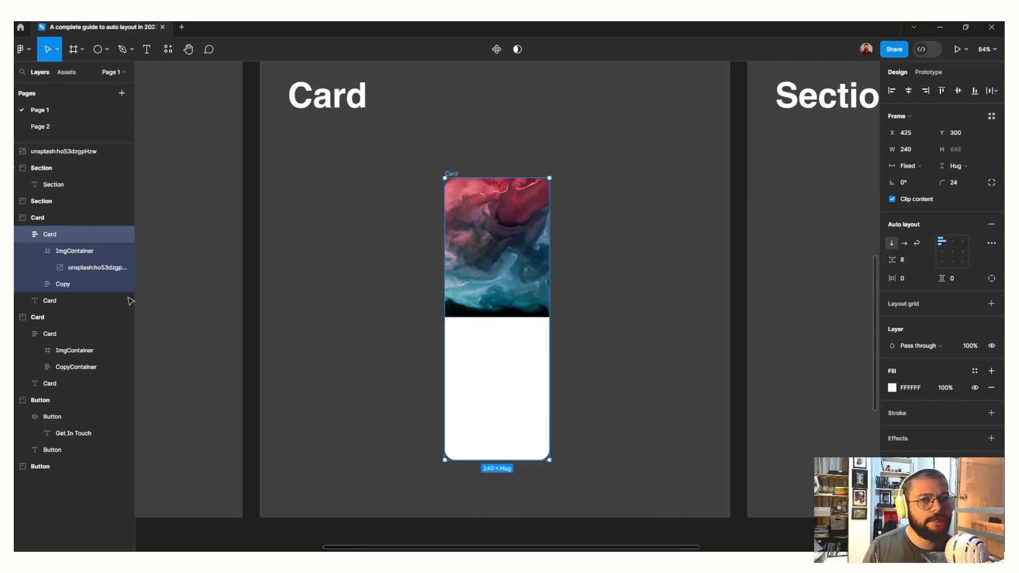
Add the text "Heading" inside the Copy frame and set its font size to 24
{"action": "left_click", "coordinate": [101, 285]}
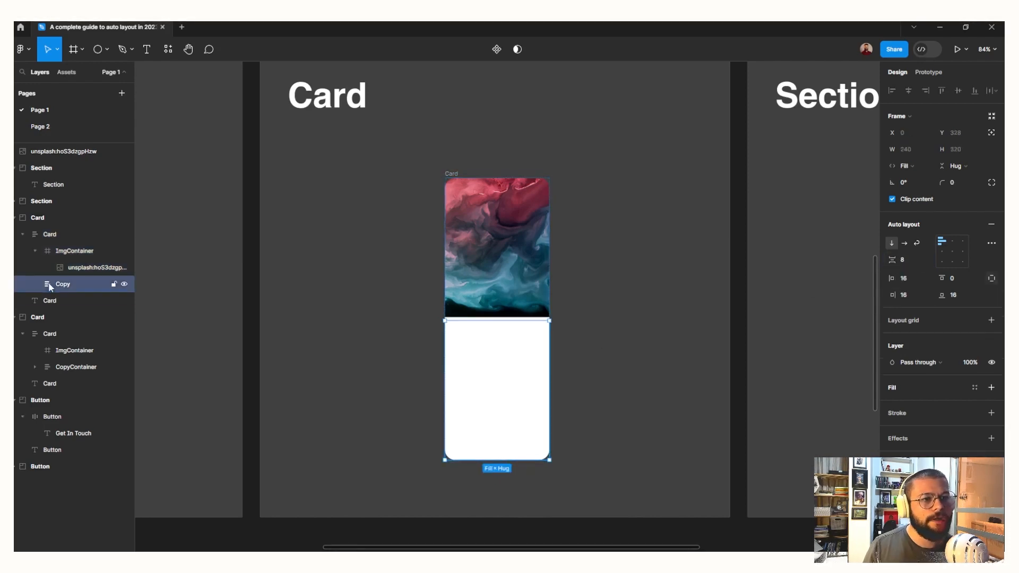
{"action": "key", "text": "t"}
{"action": "left_click", "coordinate": [483, 349]}
{"action": "type", "text": "Heading"}
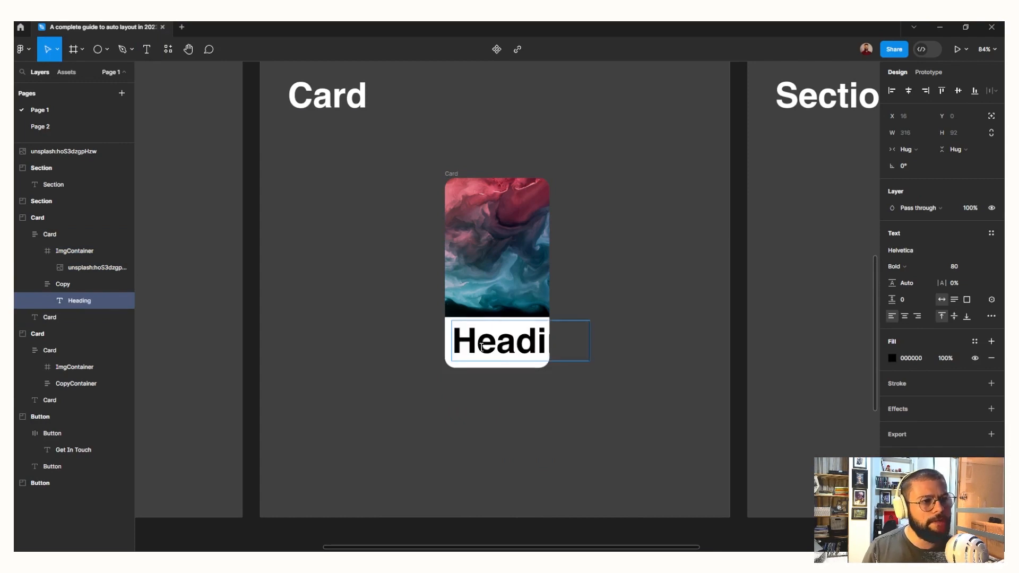
{"action": "key", "text": "Escape"}
{"action": "left_click", "coordinate": [954, 266]}
{"action": "type", "text": "24"}
{"action": "key", "text": "Tab"}
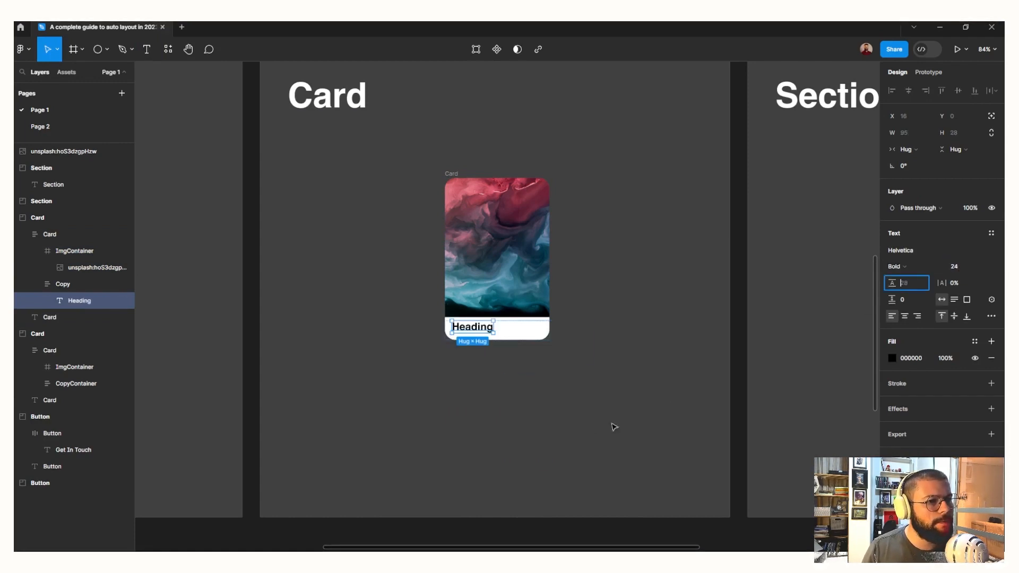
Duplicate the Heading text below the original and set the duplicate to size 16 in Regular weight
{"action": "left_click", "coordinate": [469, 331]}
{"action": "key", "text": "ctrl+d"}
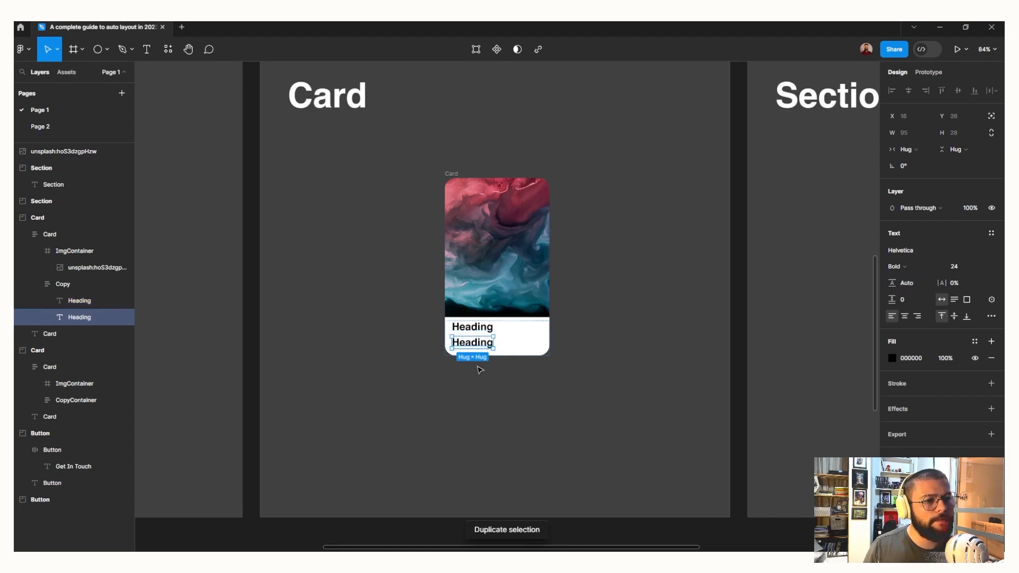
{"action": "left_click", "coordinate": [972, 269]}
{"action": "type", "text": "16"}
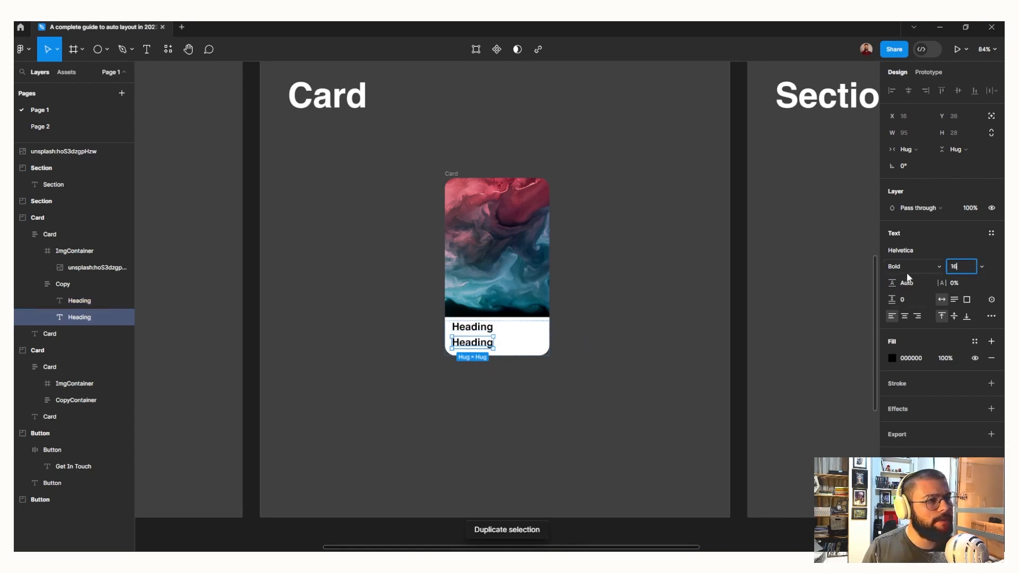
{"action": "left_click", "coordinate": [899, 266]}
{"action": "left_click", "coordinate": [902, 255]}
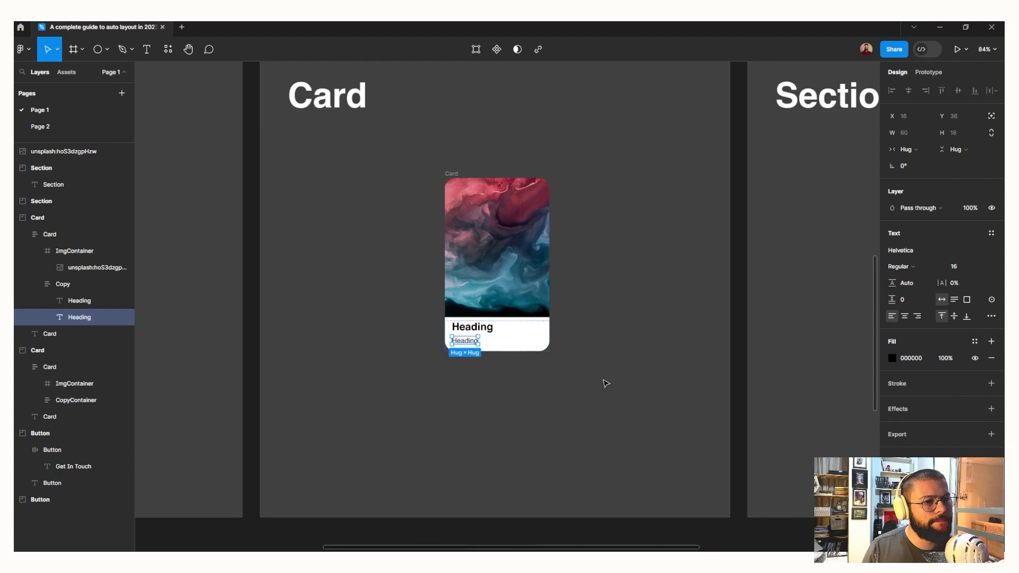
Move the whole card slightly down within its section, to about X 420, Y 341
{"action": "left_click", "coordinate": [566, 388]}
{"action": "scroll", "coordinate": [566, 385], "scroll_direction": "up", "scroll_amount": 5}
{"action": "scroll", "coordinate": [496, 384], "scroll_direction": "down", "scroll_amount": 4}
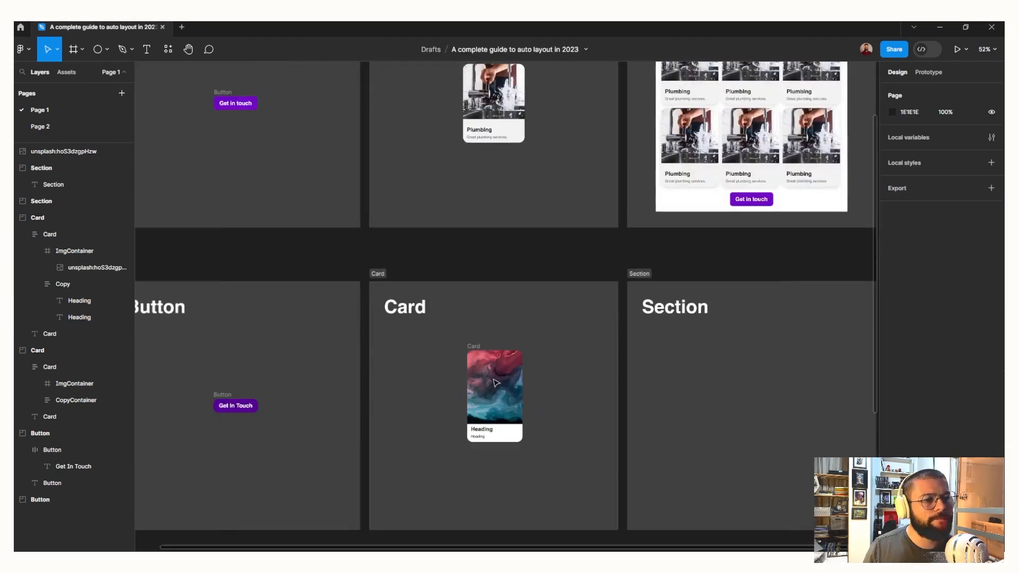
{"action": "scroll", "coordinate": [496, 384], "scroll_direction": "up", "scroll_amount": 3}
{"action": "scroll", "coordinate": [497, 382], "scroll_direction": "down", "scroll_amount": 4}
{"action": "scroll", "coordinate": [504, 335], "scroll_direction": "up", "scroll_amount": 5}
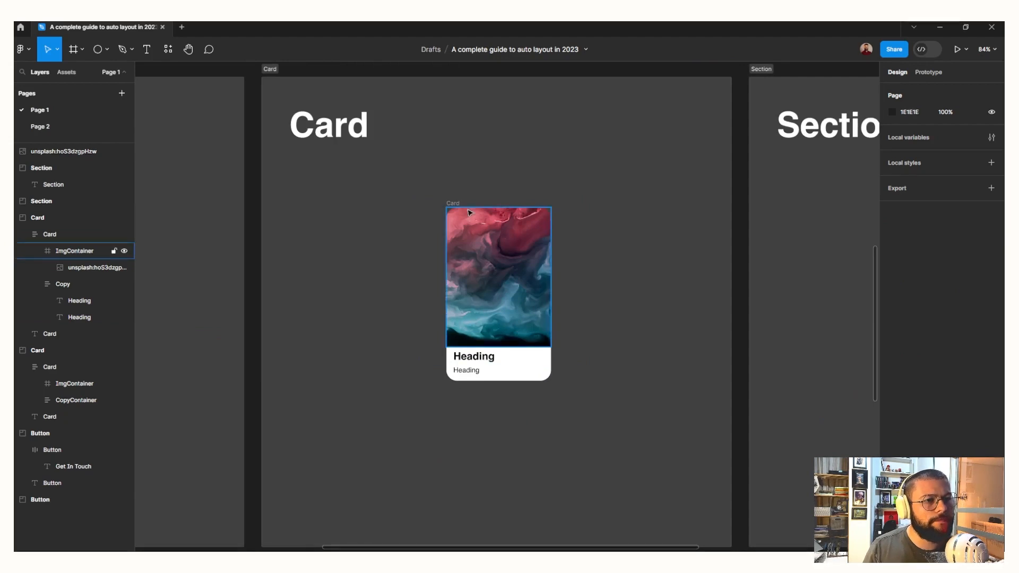
{"action": "left_click_drag", "start_coordinate": [458, 206], "coordinate": [452, 228]}
Check the width sizing of ImgContainer and Copy, and widen the whole card to 320
{"action": "left_click", "coordinate": [86, 268]}
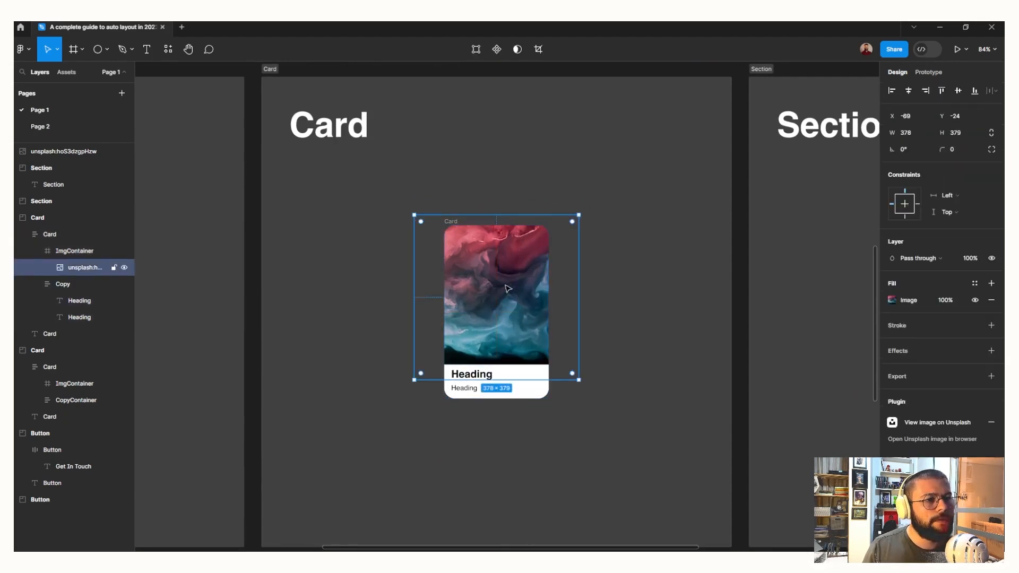
{"action": "left_click", "coordinate": [68, 251]}
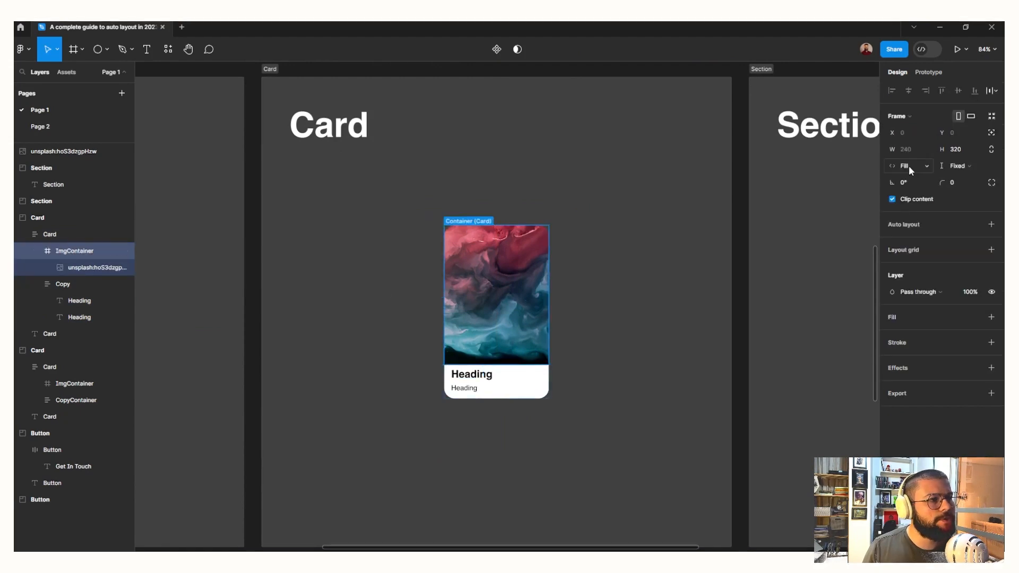
{"action": "left_click", "coordinate": [466, 392]}
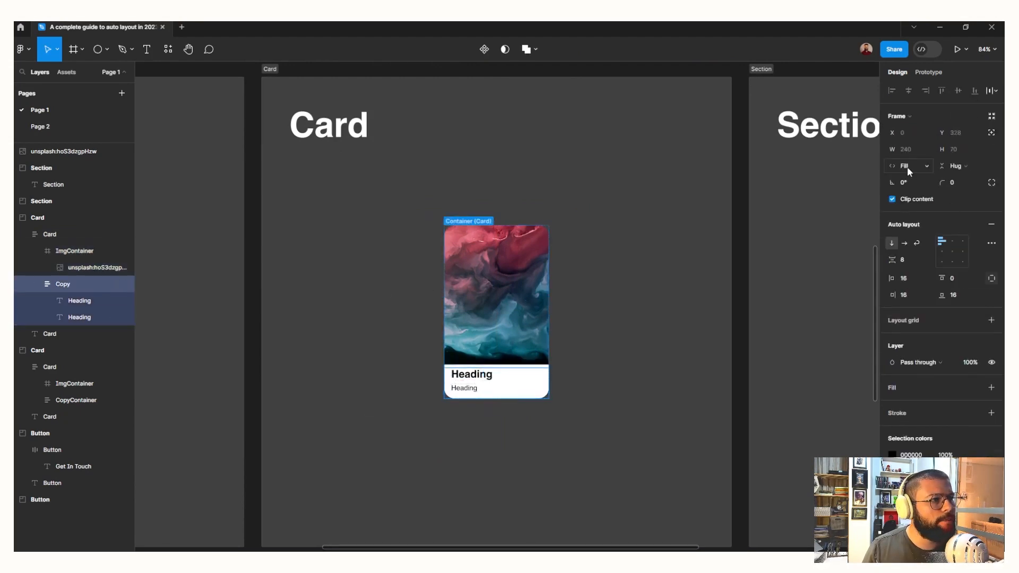
{"action": "key", "text": "Escape"}
{"action": "left_click", "coordinate": [453, 225]}
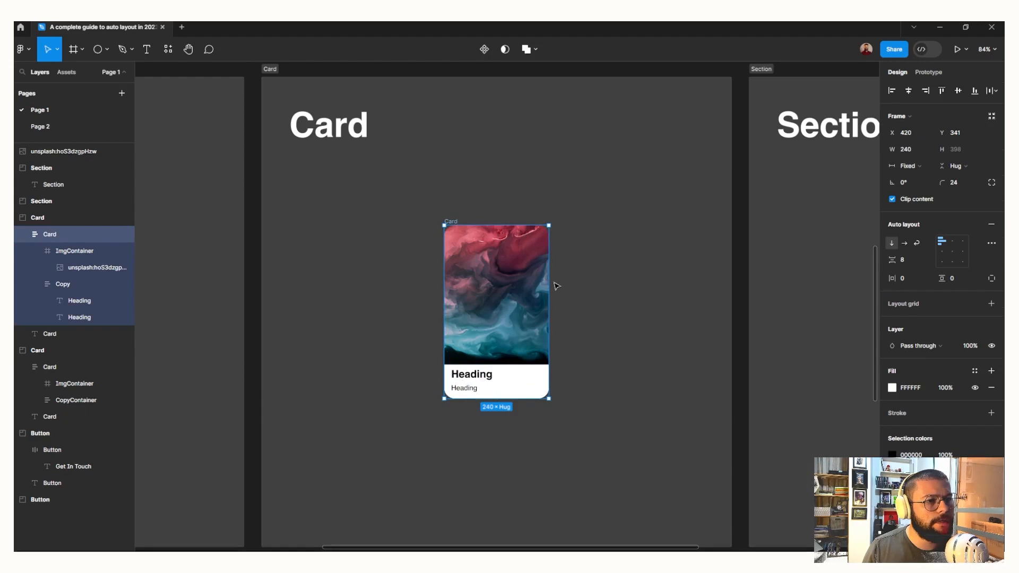
{"action": "left_click_drag", "start_coordinate": [550, 282], "coordinate": [584, 283]}
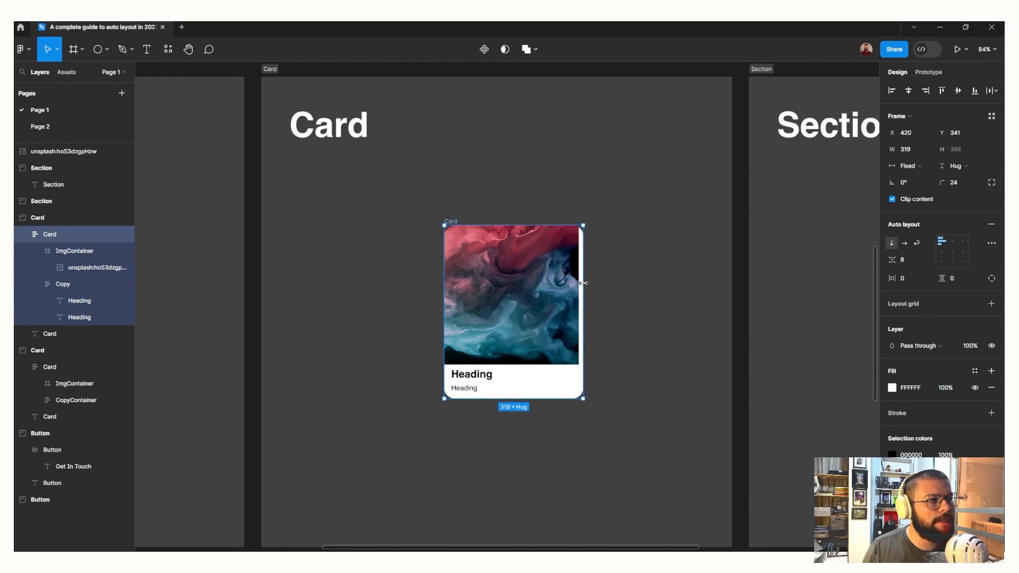
{"action": "left_click", "coordinate": [913, 148]}
{"action": "type", "text": "320"}
{"action": "key", "text": "Tab"}
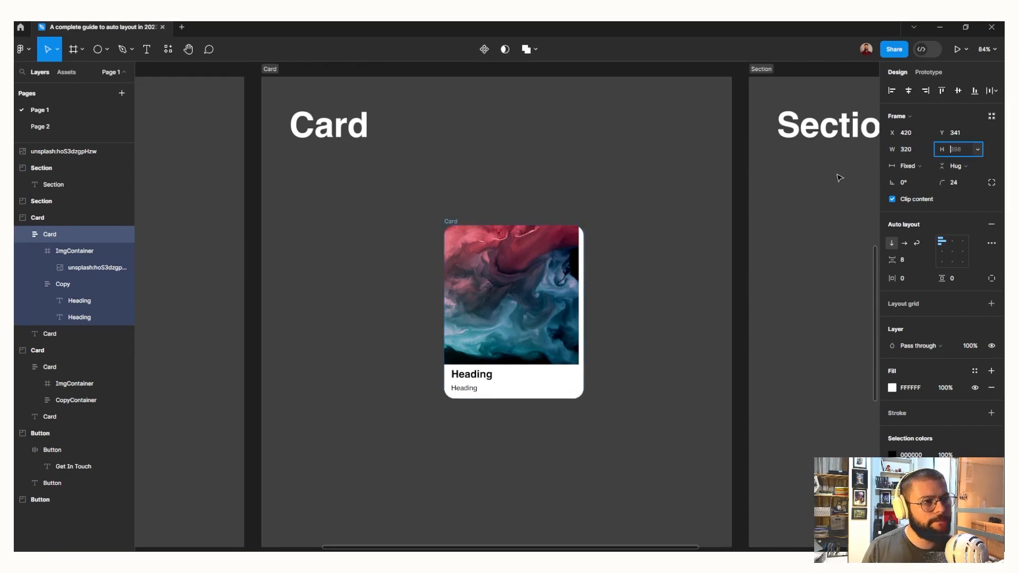
Shift the image right to X -44 so it covers the container, and centre the card horizontally in its section
{"action": "left_click", "coordinate": [573, 291]}
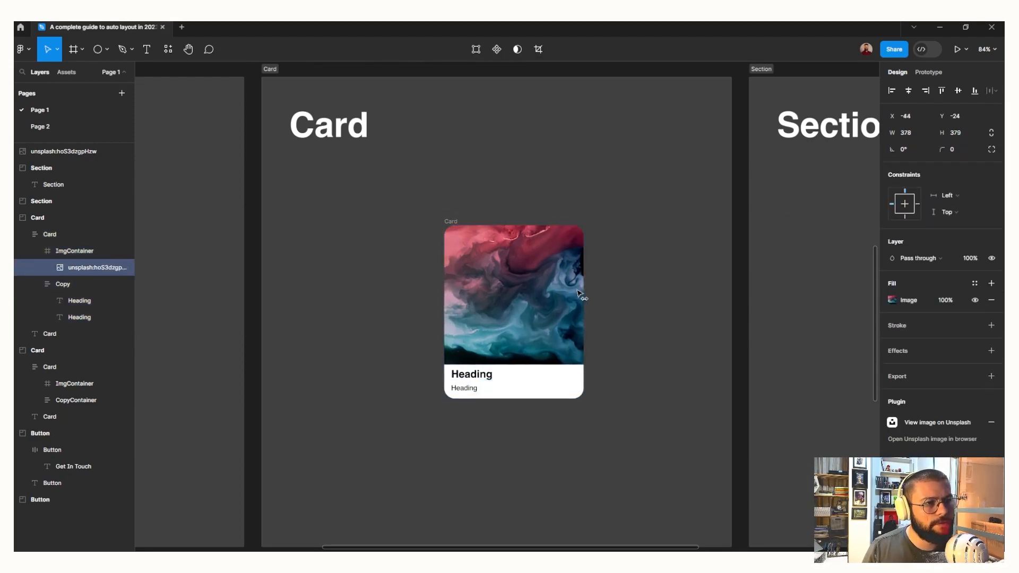
{"action": "left_click", "coordinate": [520, 427]}
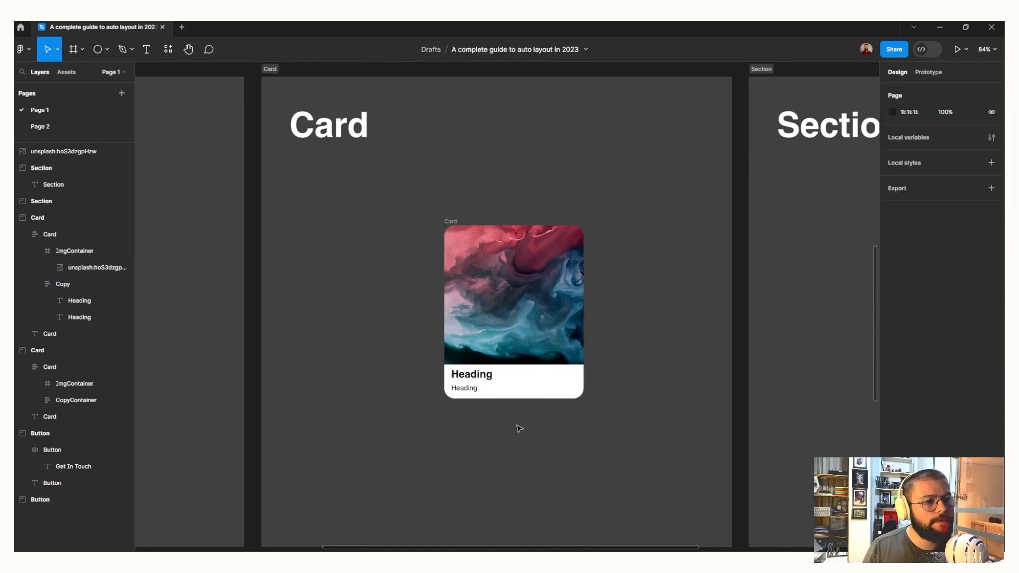
{"action": "left_click", "coordinate": [463, 218]}
{"action": "left_click", "coordinate": [908, 90]}
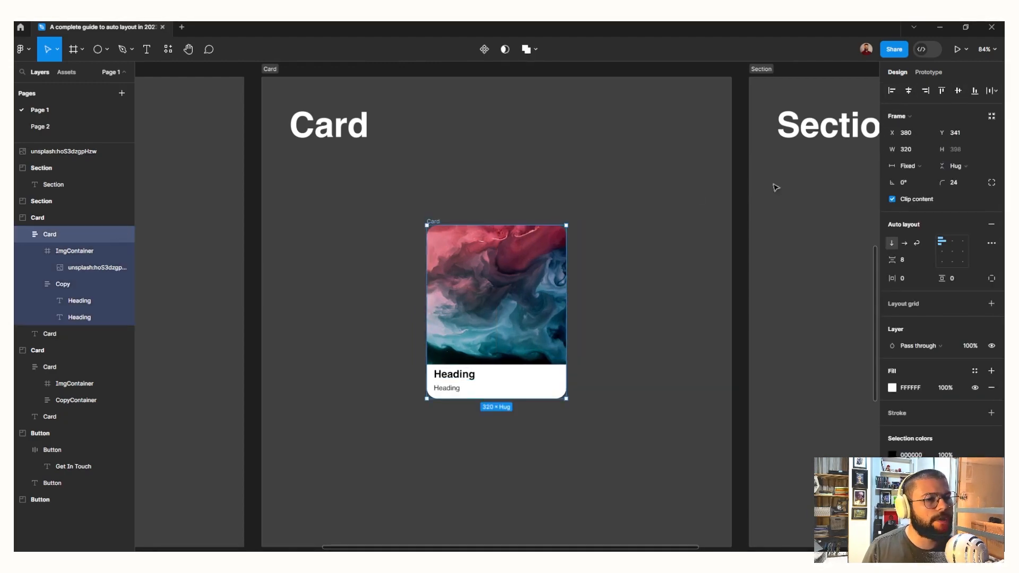
Draw a square frame about 254 × 254 in the empty Section and add auto layout to it
{"action": "left_click", "coordinate": [629, 281]}
{"action": "key", "text": "n"}
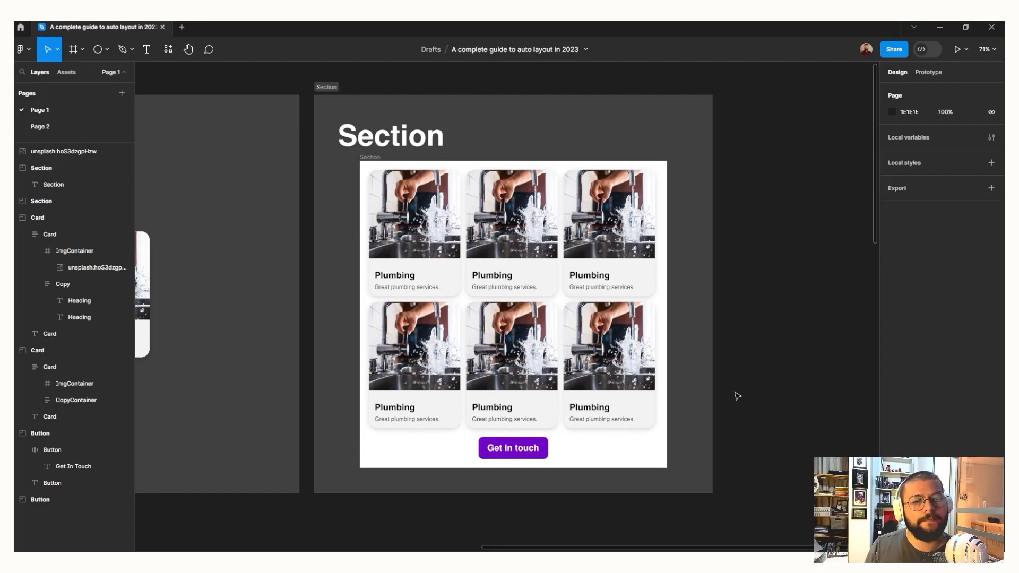
{"action": "scroll", "coordinate": [749, 392], "scroll_direction": "down", "scroll_amount": 10}
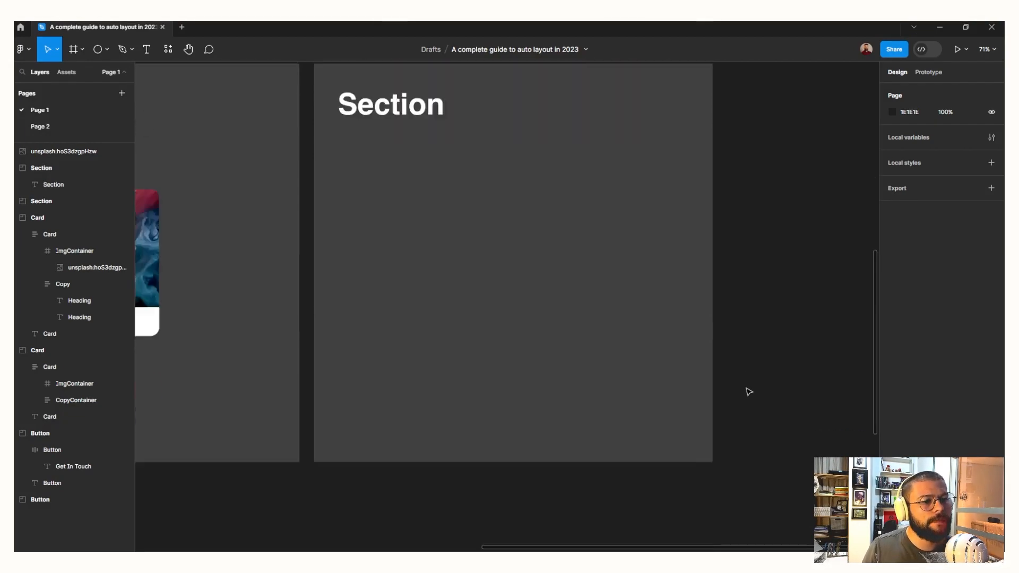
{"action": "key", "text": "f"}
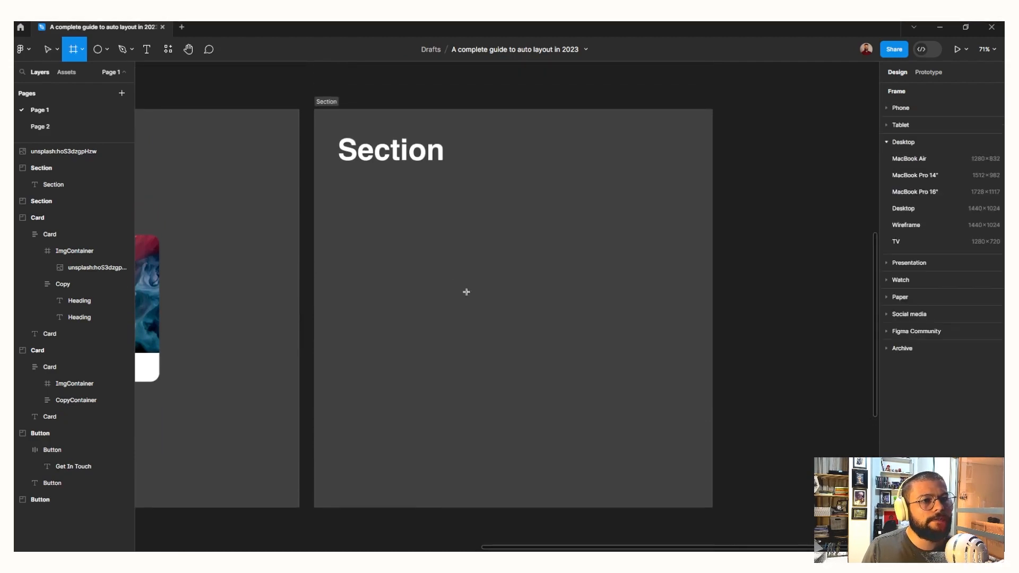
{"action": "left_click_drag", "start_coordinate": [431, 270], "coordinate": [526, 367]}
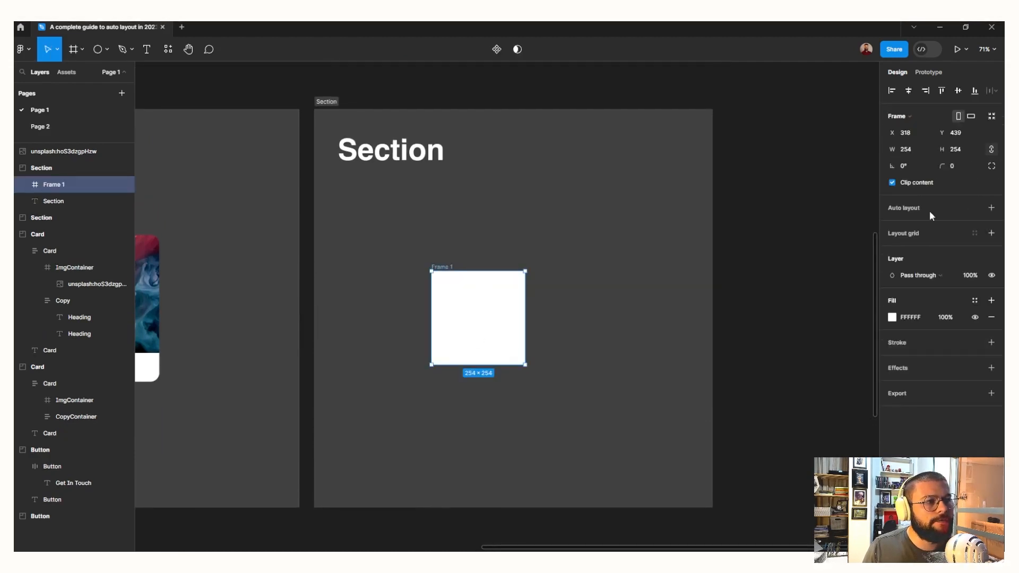
{"action": "left_click", "coordinate": [991, 209]}
Centre the new frame within its section at X 413, Y 413 and rename it Section
{"action": "left_click_drag", "start_coordinate": [487, 315], "coordinate": [520, 305]}
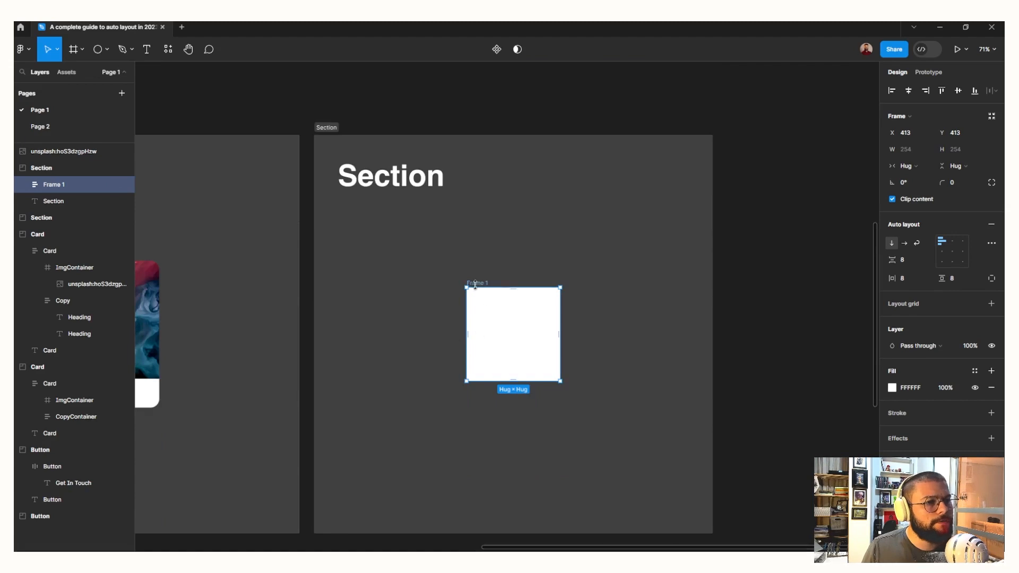
{"action": "double_click", "coordinate": [475, 284]}
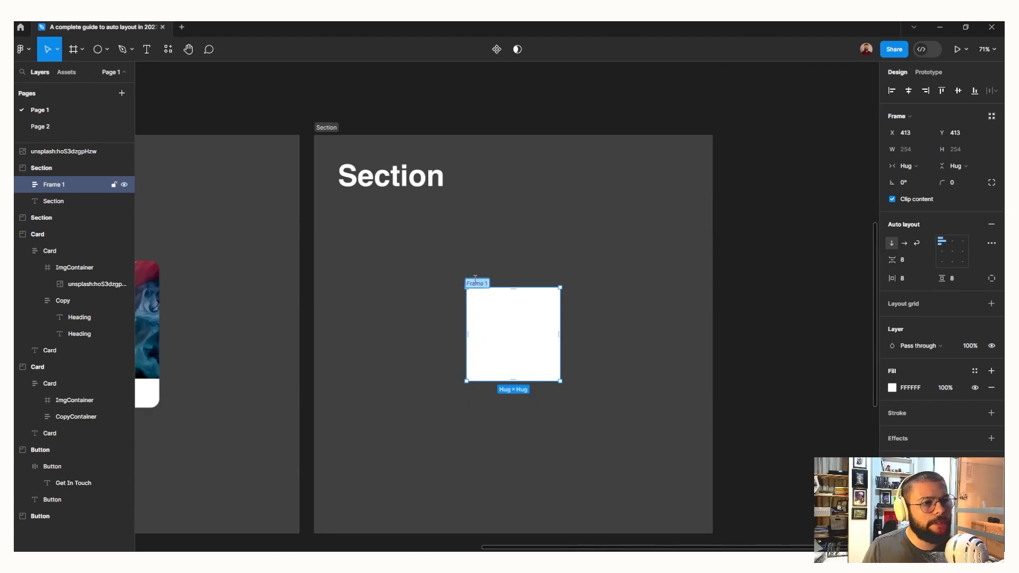
{"action": "type", "text": "Section"}
{"action": "key", "text": "Return"}
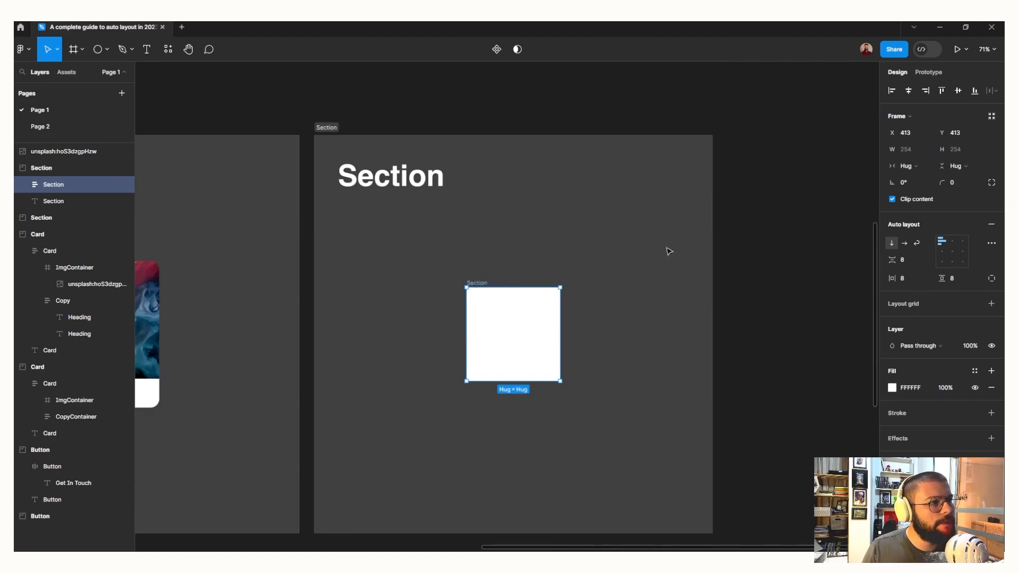
Give the Section frame a fixed width of 832 and centre it horizontally again at X 124
{"action": "left_click", "coordinate": [906, 166]}
{"action": "left_click", "coordinate": [911, 150]}
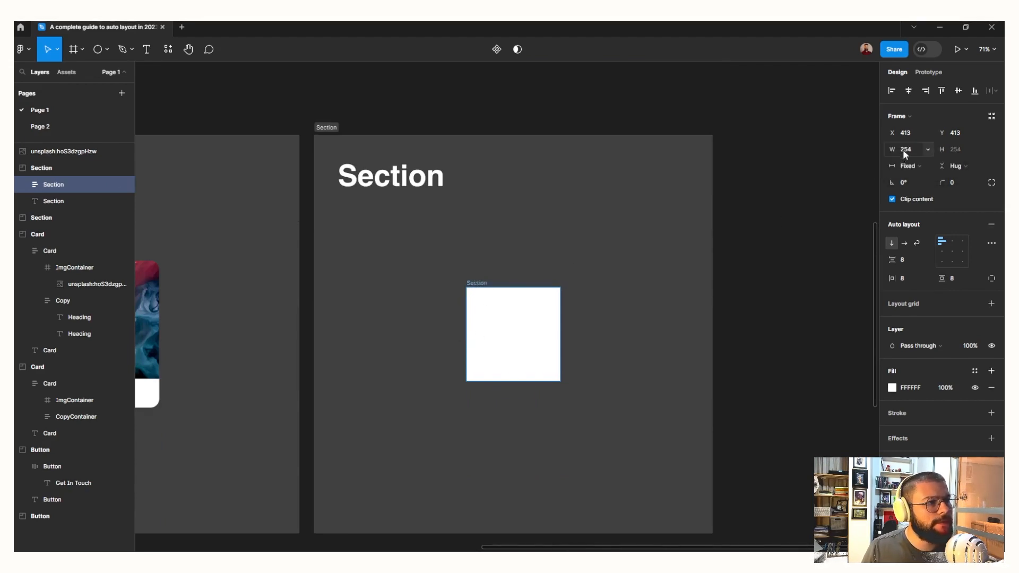
{"action": "left_click", "coordinate": [905, 149]}
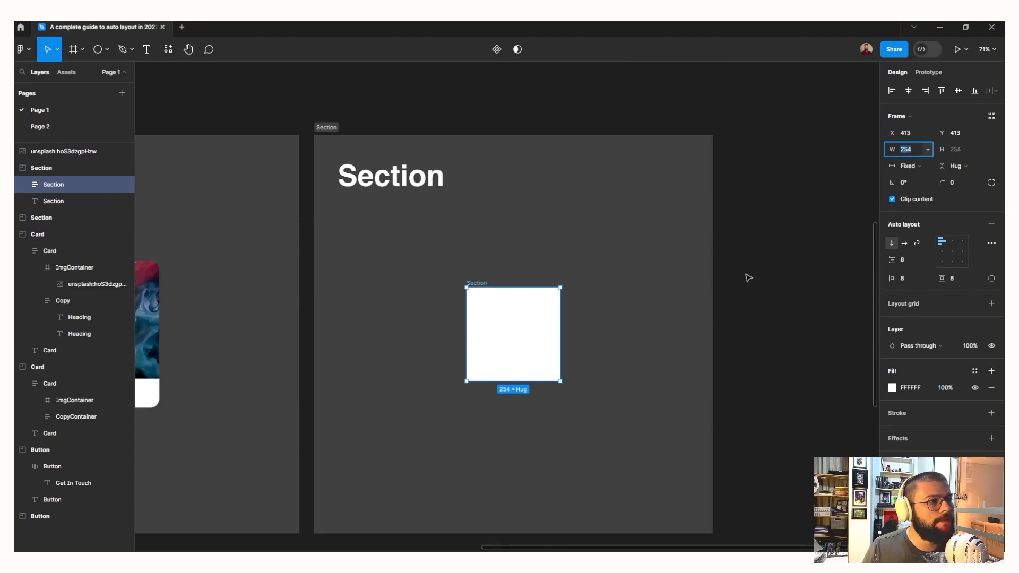
{"action": "key", "text": "Return"}
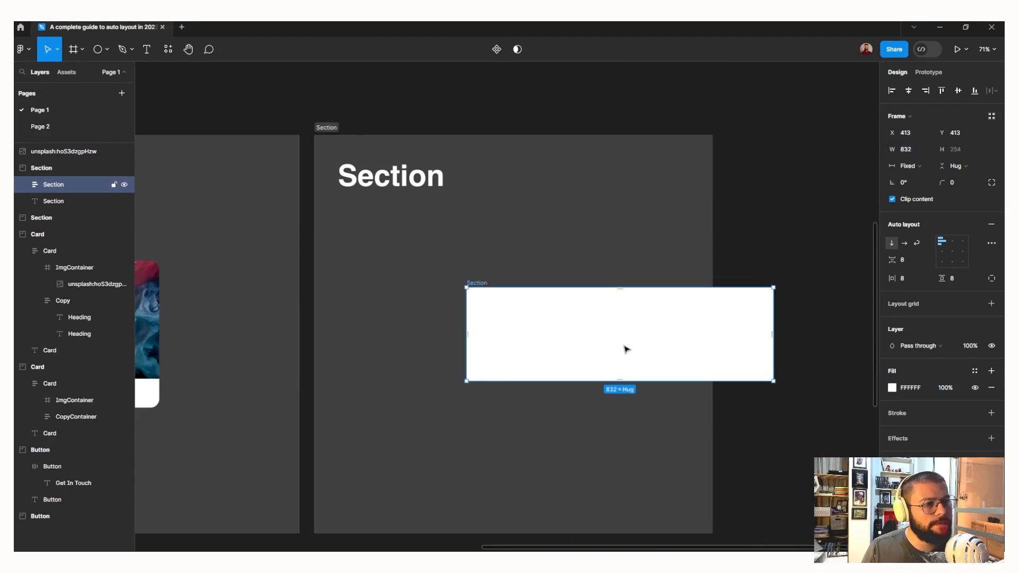
{"action": "left_click_drag", "start_coordinate": [616, 348], "coordinate": [509, 345]}
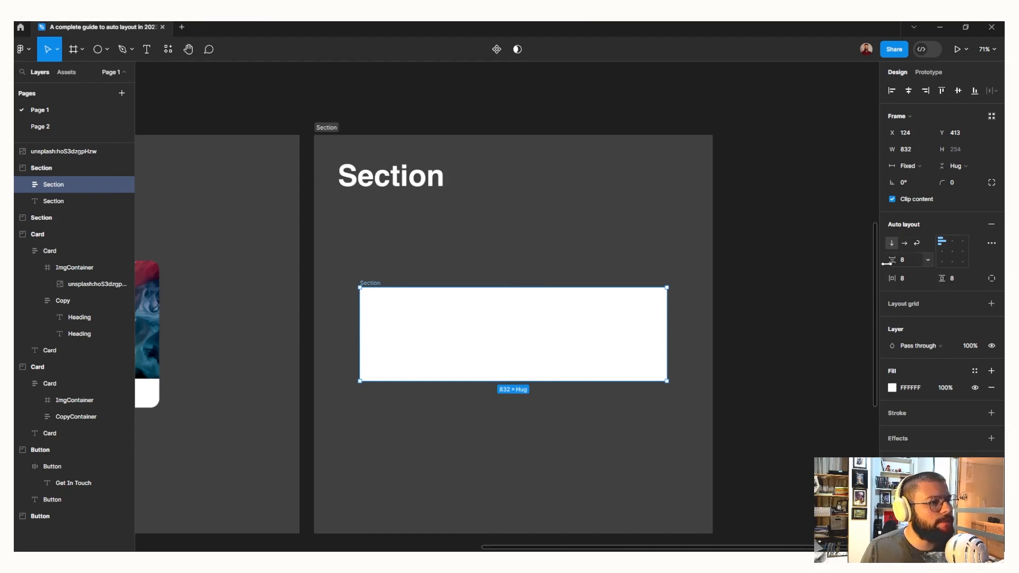
Set the Section frame's auto layout gap to 24, horizontal padding to 32 and vertical padding to 64
{"action": "left_click_drag", "start_coordinate": [890, 261], "coordinate": [914, 283]}
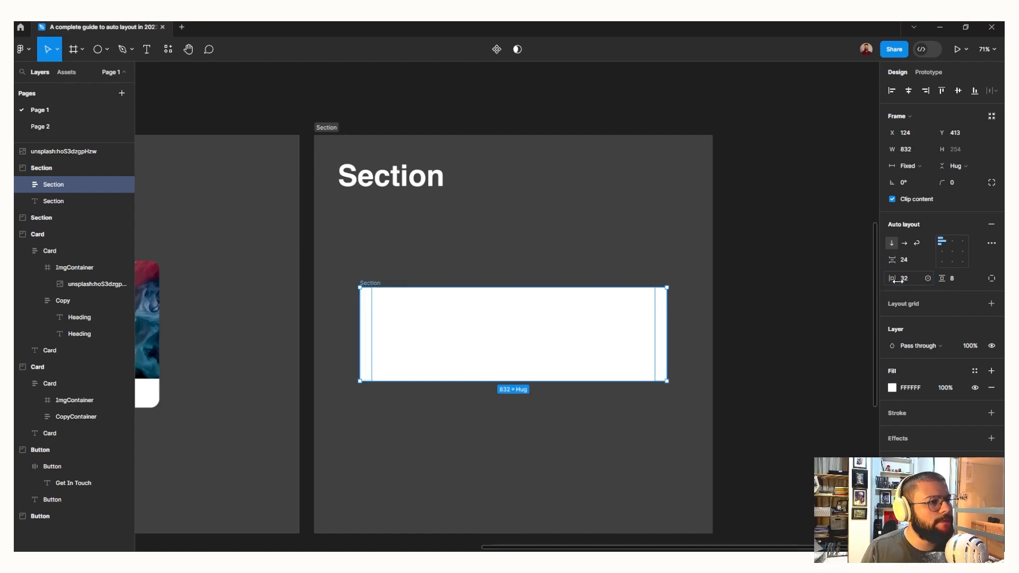
{"action": "left_click", "coordinate": [967, 283]}
{"action": "type", "text": "64"}
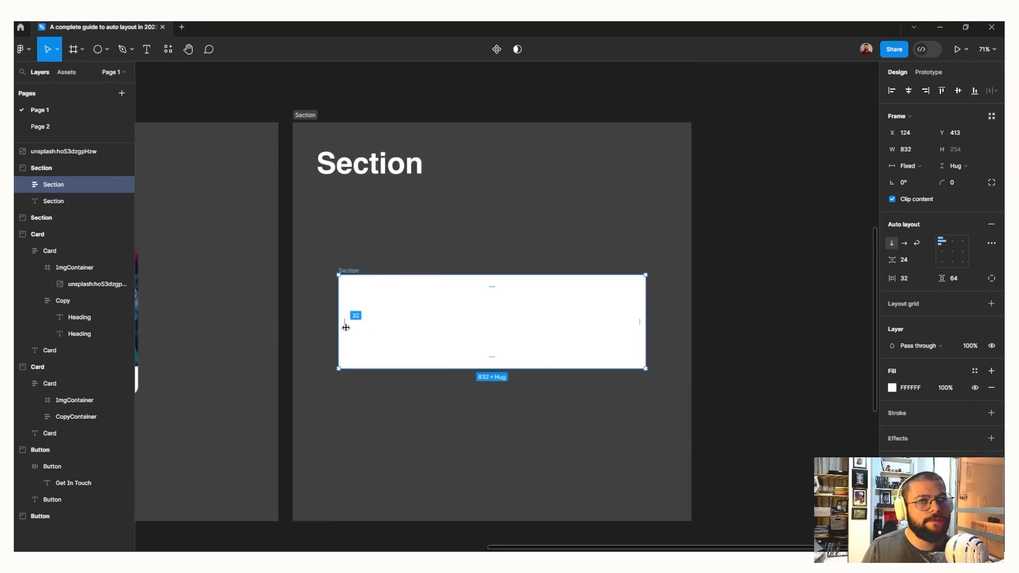
Add a 100 × 100 frame inside the Section auto layout frame and name it RowCards
{"action": "key", "text": "f"}
{"action": "left_click", "coordinate": [402, 308]}
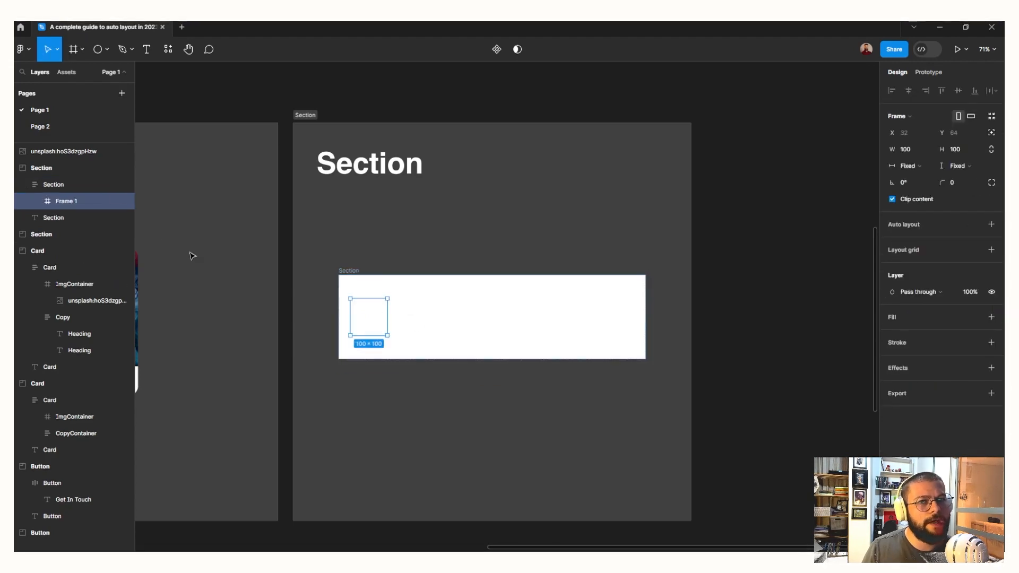
{"action": "double_click", "coordinate": [61, 201]}
{"action": "type", "text": "Row"}
{"action": "key", "text": "Return"}
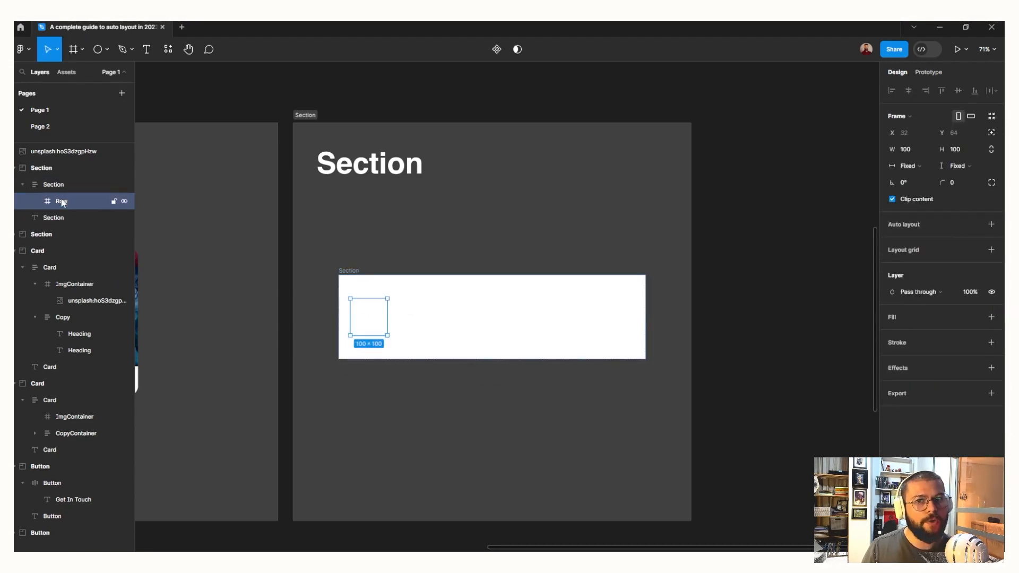
{"action": "double_click", "coordinate": [61, 201]}
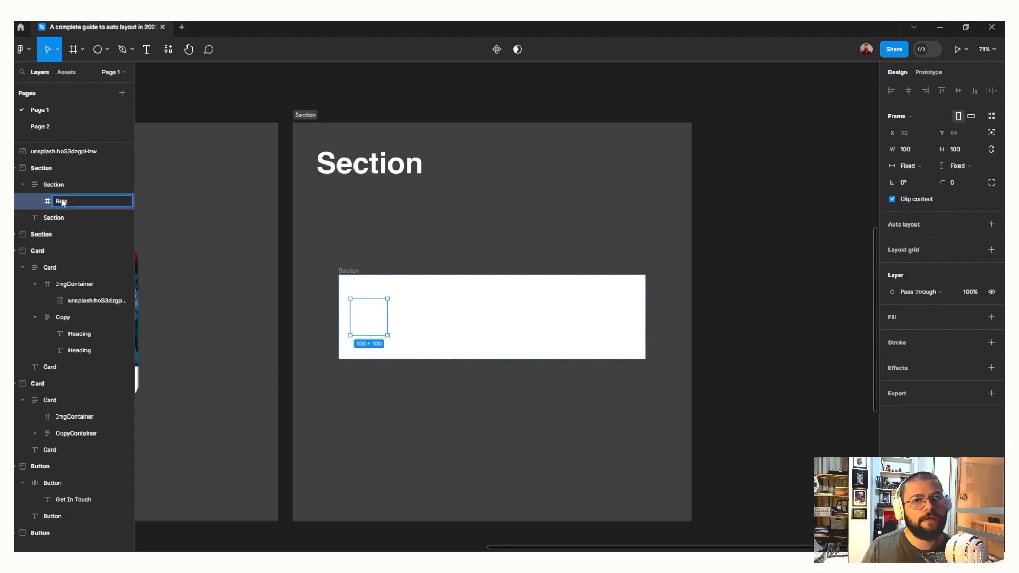
{"action": "type", "text": "Cards"}
{"action": "key", "text": "Return"}
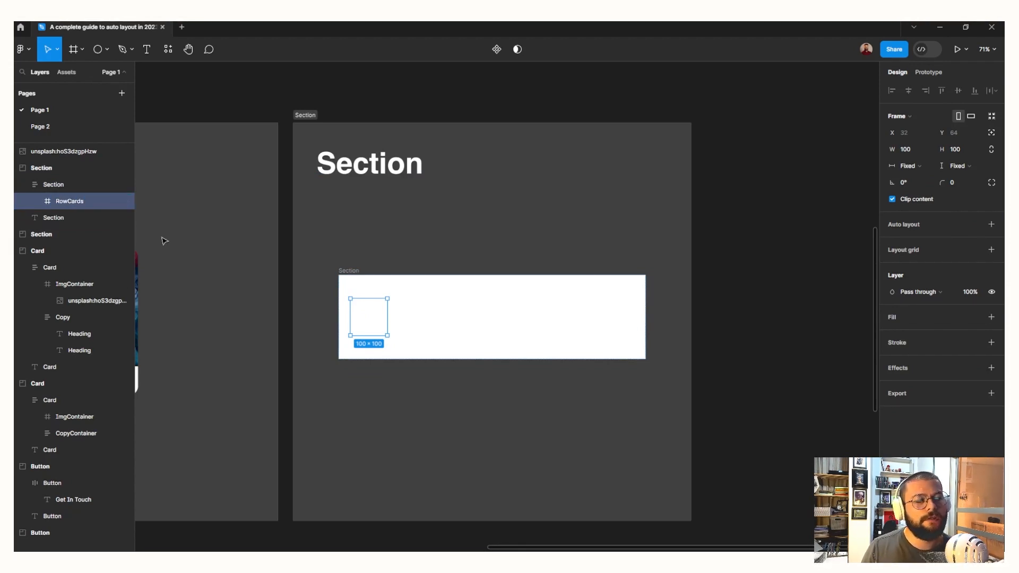
Add auto layout to RowCards, set its width to fill the container and its flow to wrap
{"action": "key", "text": "shift+a"}
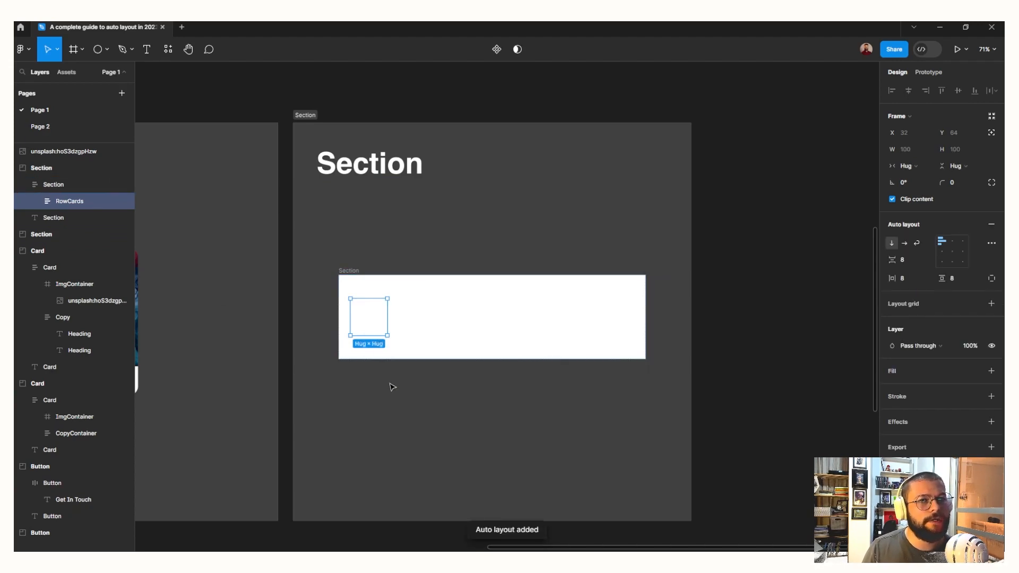
{"action": "left_click", "coordinate": [913, 168]}
{"action": "left_click", "coordinate": [913, 179]}
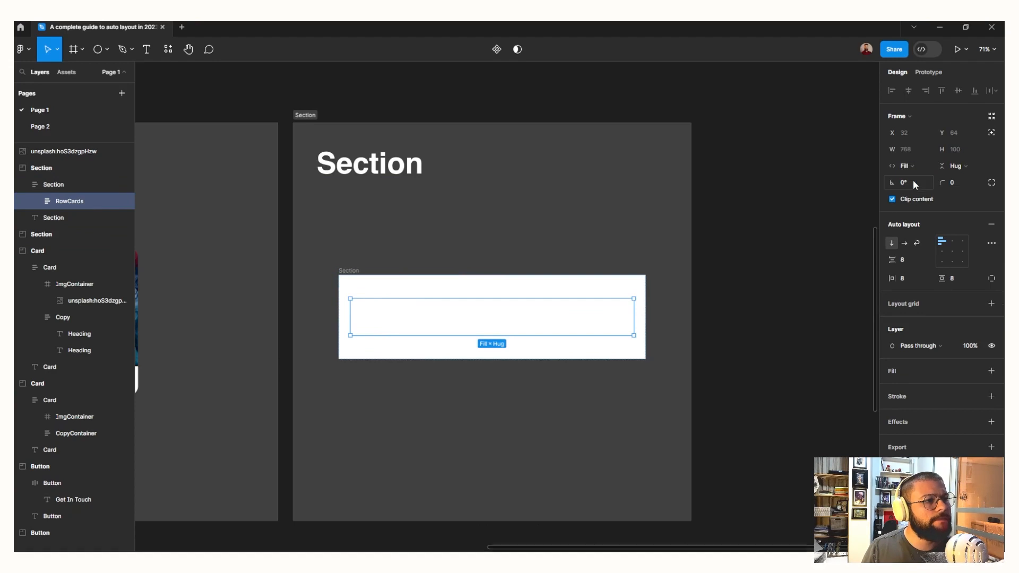
{"action": "left_click", "coordinate": [904, 243]}
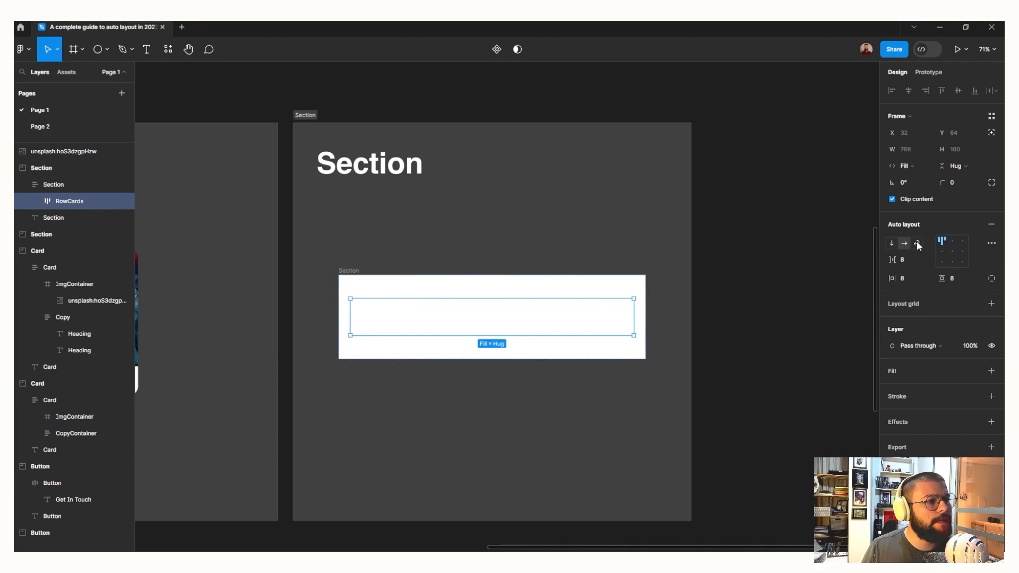
{"action": "left_click", "coordinate": [918, 243]}
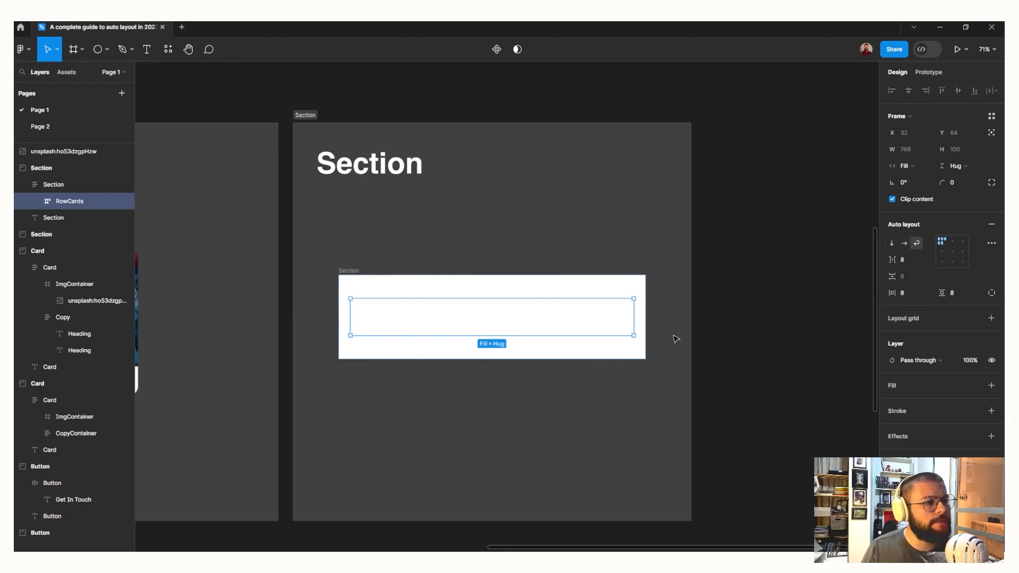
Set the RowCards gap to 16 and its horizontal and vertical padding to 0, checking against the parent Section's spacing
{"action": "left_click_drag", "start_coordinate": [892, 260], "coordinate": [879, 296]}
{"action": "left_click_drag", "start_coordinate": [943, 295], "coordinate": [934, 298]}
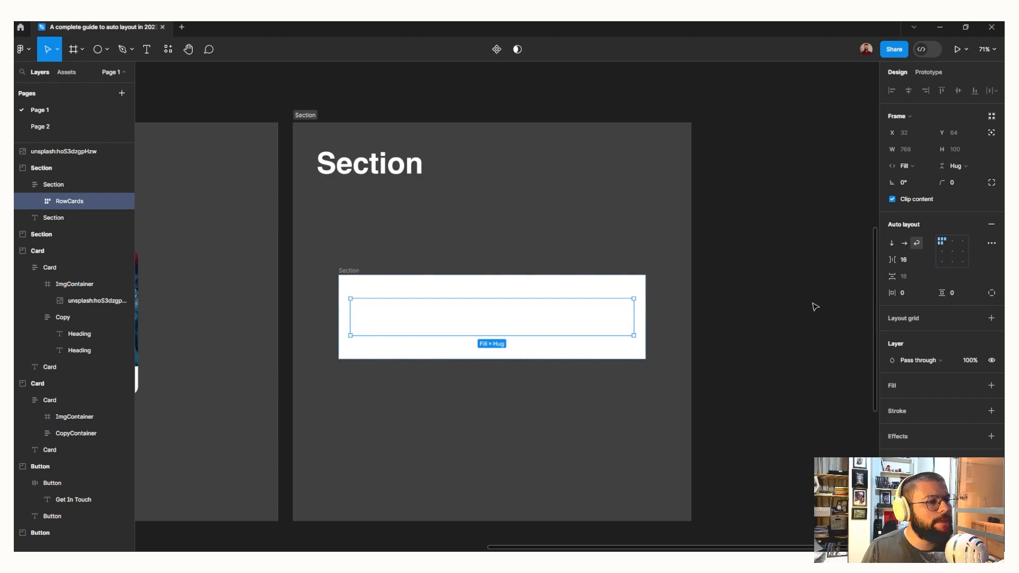
{"action": "left_click", "coordinate": [534, 349]}
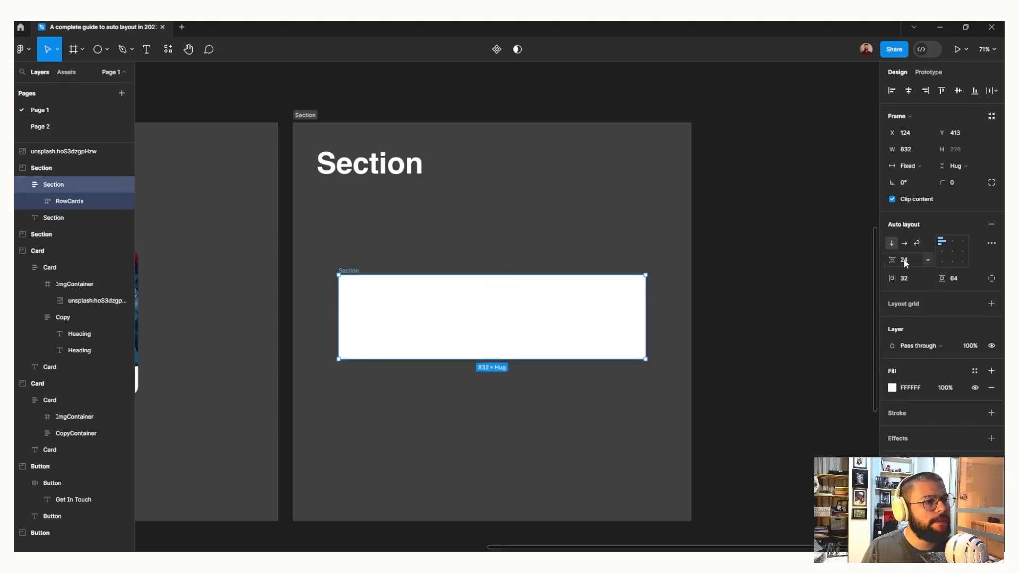
{"action": "left_click", "coordinate": [479, 327]}
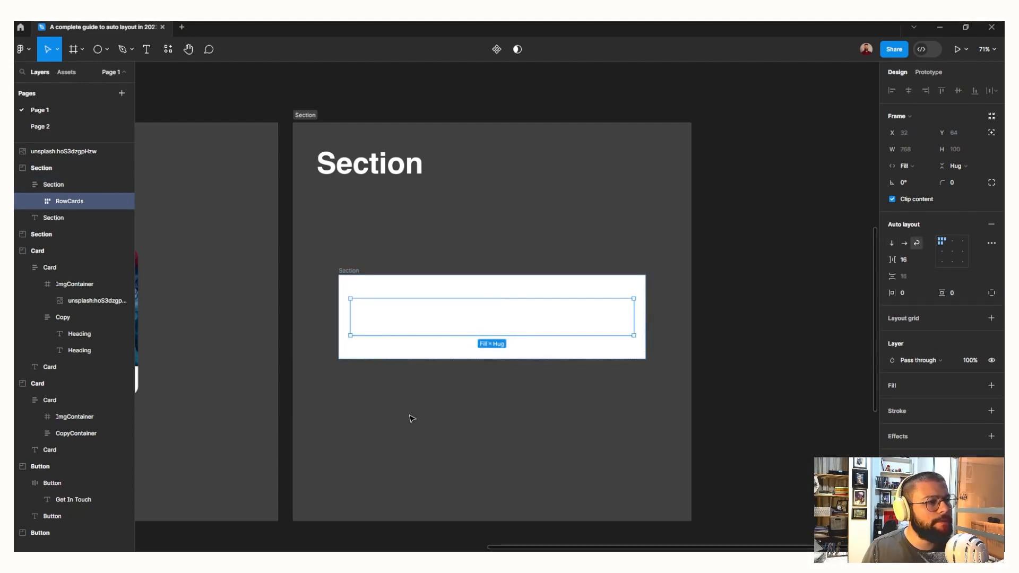
Copy the finished card from the Card frame and paste it into RowCards
{"action": "scroll", "coordinate": [403, 414], "scroll_direction": "left", "scroll_amount": 6}
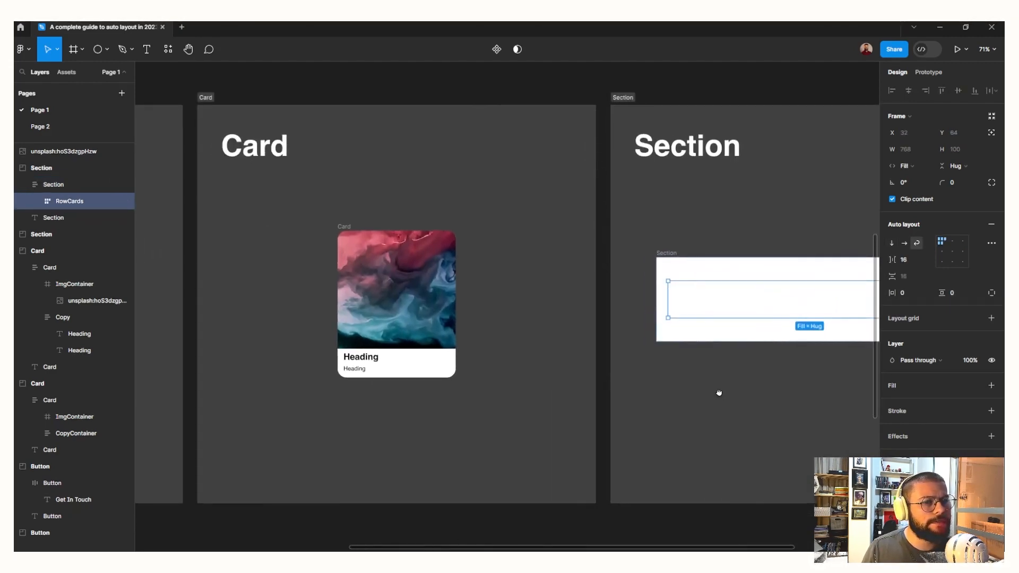
{"action": "left_click", "coordinate": [342, 226]}
{"action": "left_click", "coordinate": [732, 303]}
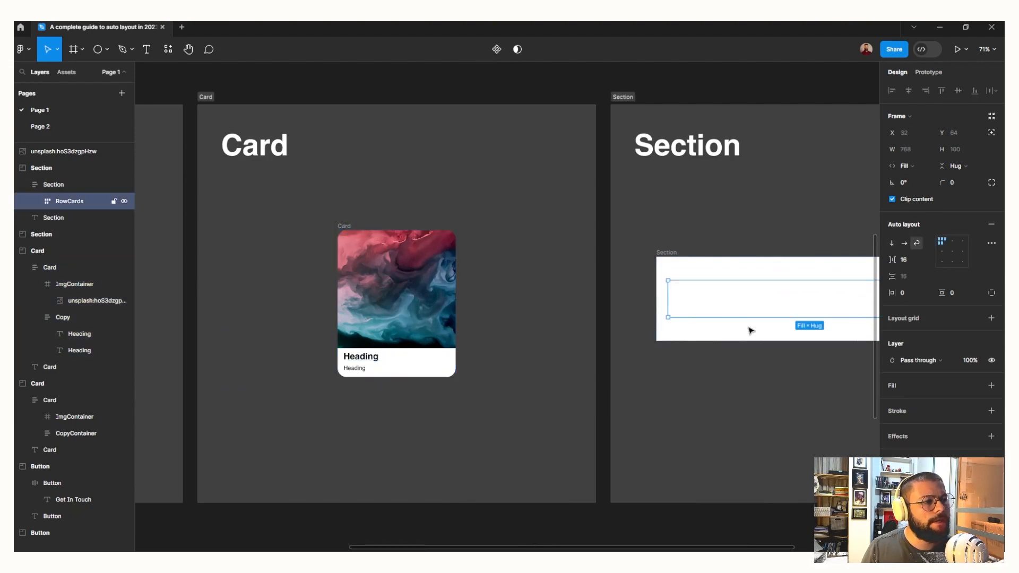
{"action": "scroll", "coordinate": [751, 330], "scroll_direction": "right", "scroll_amount": 5}
{"action": "key", "text": "ctrl+v"}
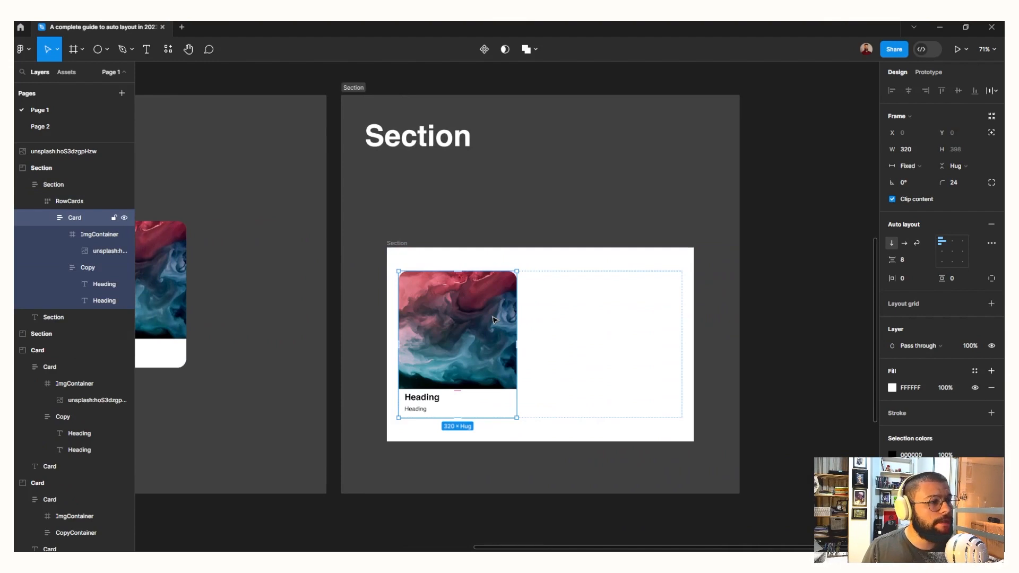
Duplicate the pasted card twice within RowCards and compare the wrapped layout with the example section
{"action": "left_click", "coordinate": [47, 216]}
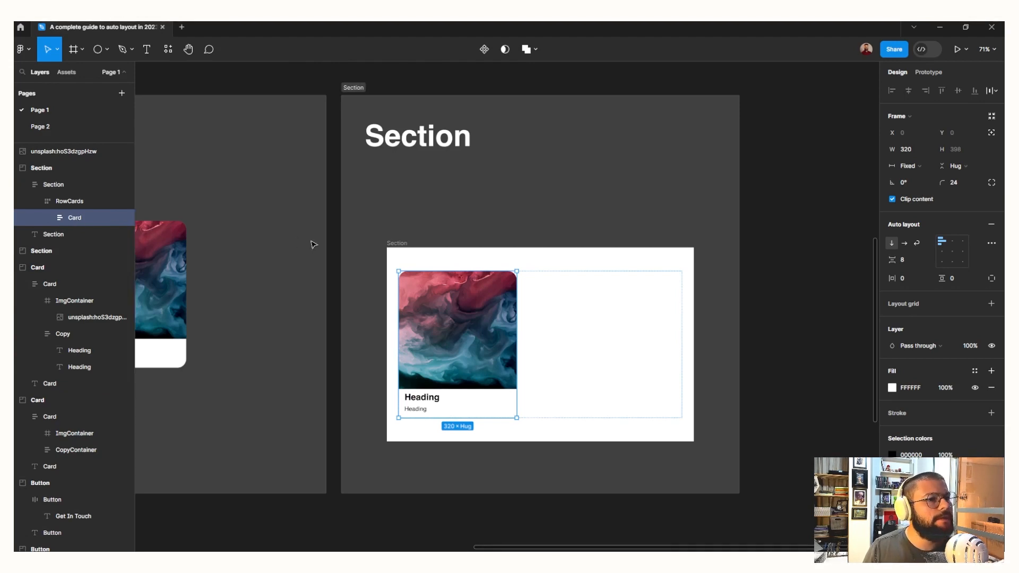
{"action": "key", "text": "ctrl+d"}
{"action": "key", "text": "ctrl+d"}
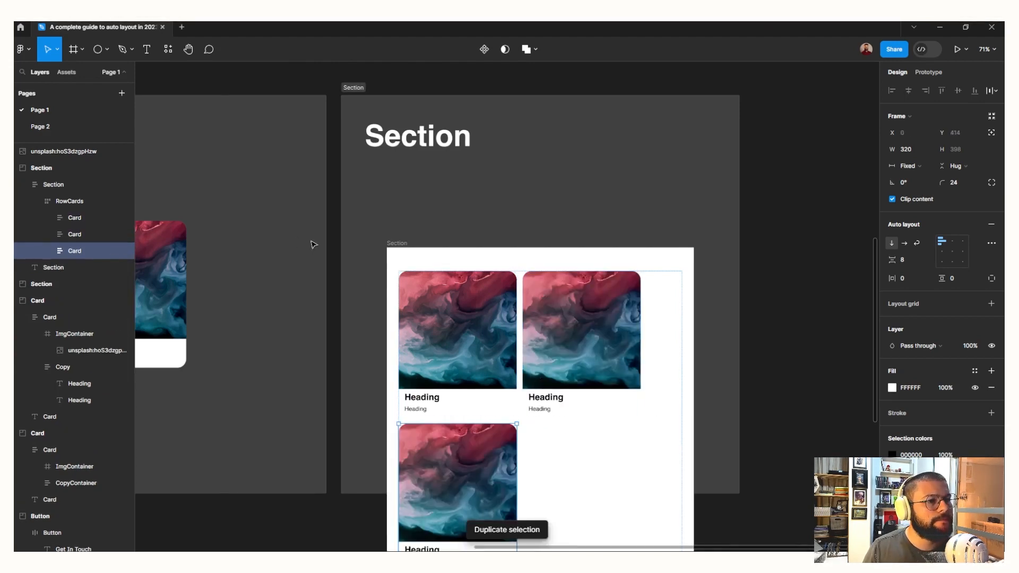
{"action": "scroll", "coordinate": [355, 256], "scroll_direction": "down", "scroll_amount": 3}
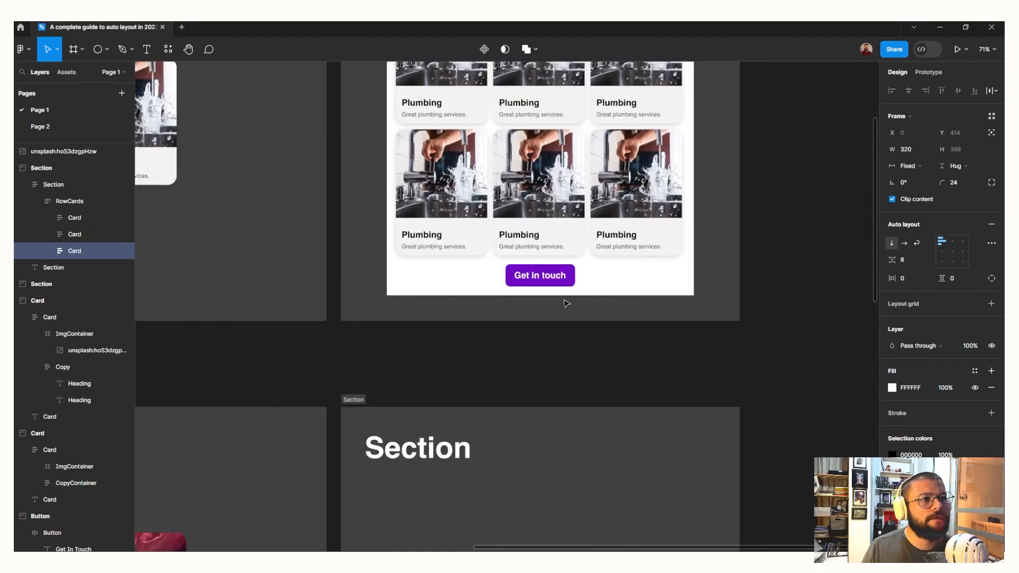
{"action": "scroll", "coordinate": [567, 303], "scroll_direction": "up", "scroll_amount": 5}
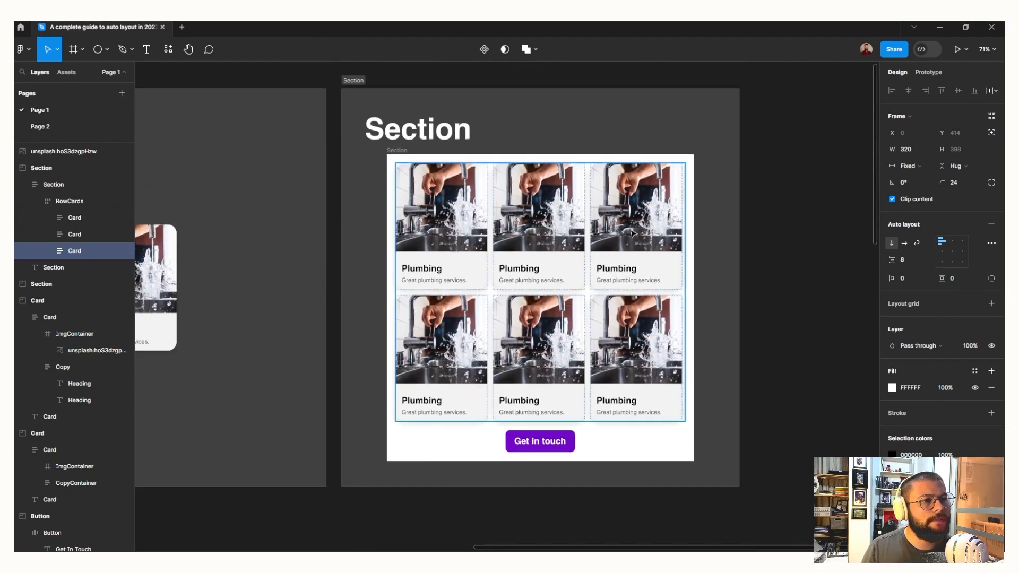
{"action": "scroll", "coordinate": [454, 353], "scroll_direction": "down", "scroll_amount": 10}
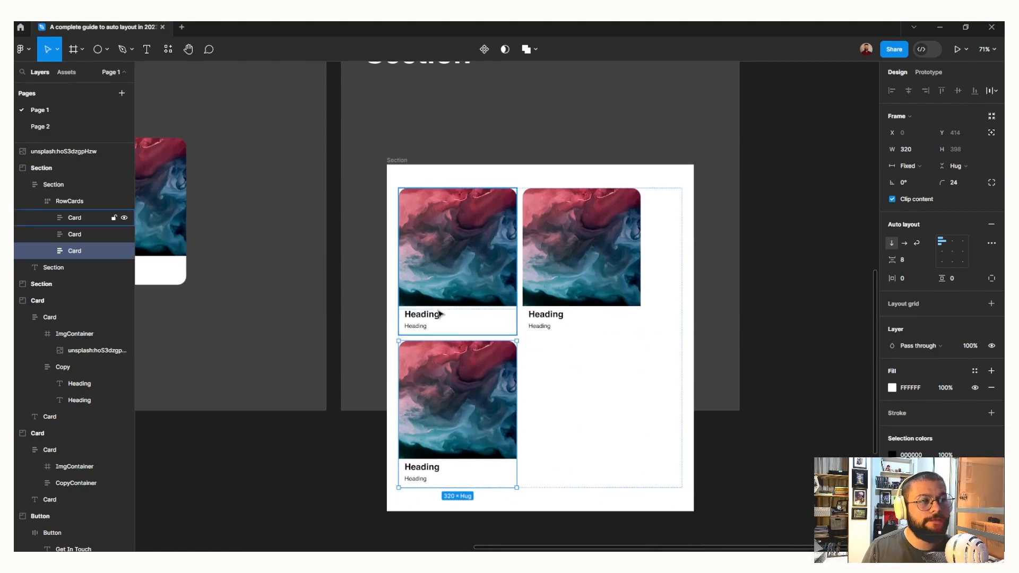
Resize all three cards in RowCards together to a fixed width of 240
{"action": "left_click", "coordinate": [556, 307], "text": "shift"}
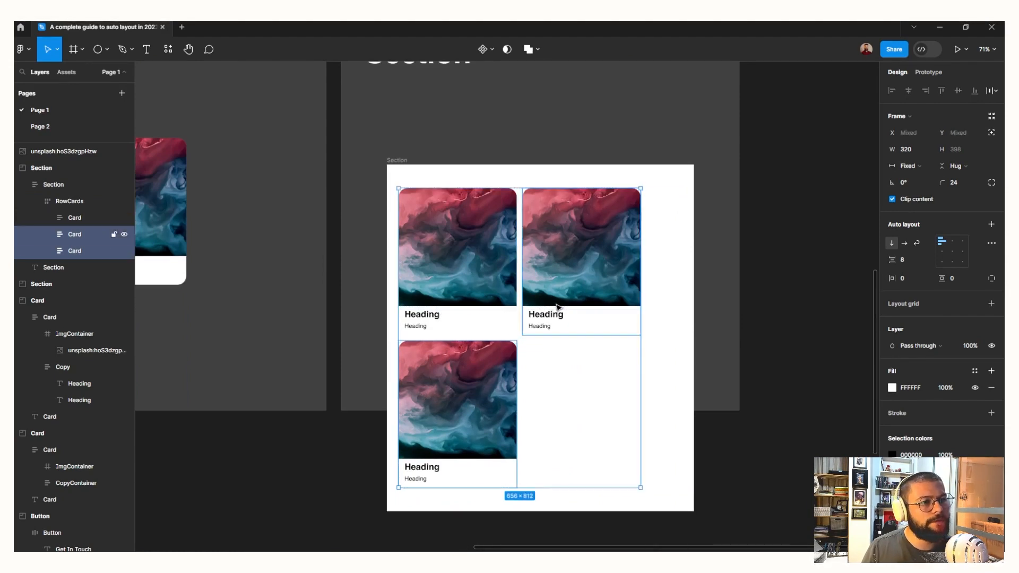
{"action": "left_click", "coordinate": [477, 295], "text": "shift"}
{"action": "left_click_drag", "start_coordinate": [640, 270], "coordinate": [576, 272]}
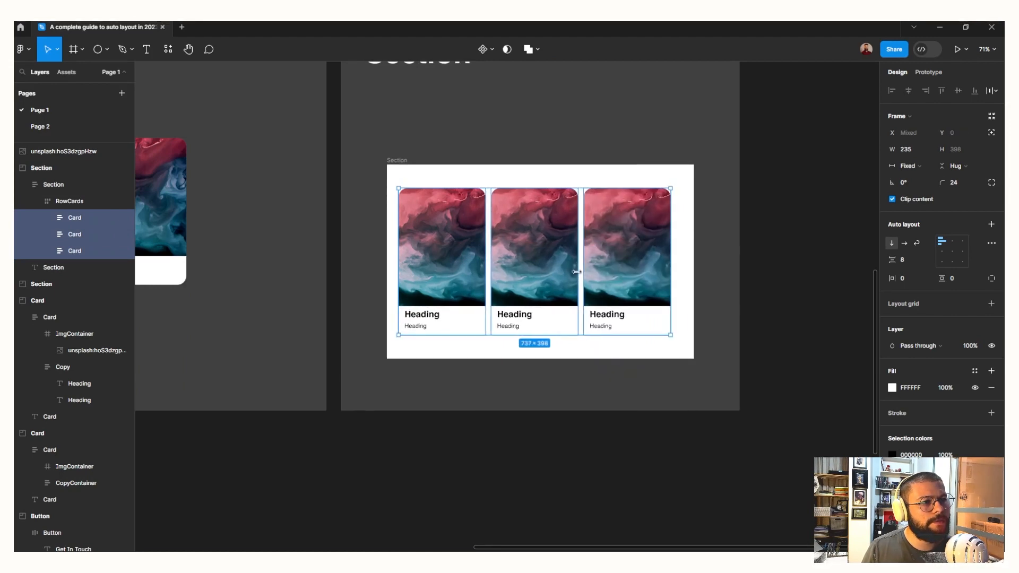
{"action": "left_click", "coordinate": [916, 150]}
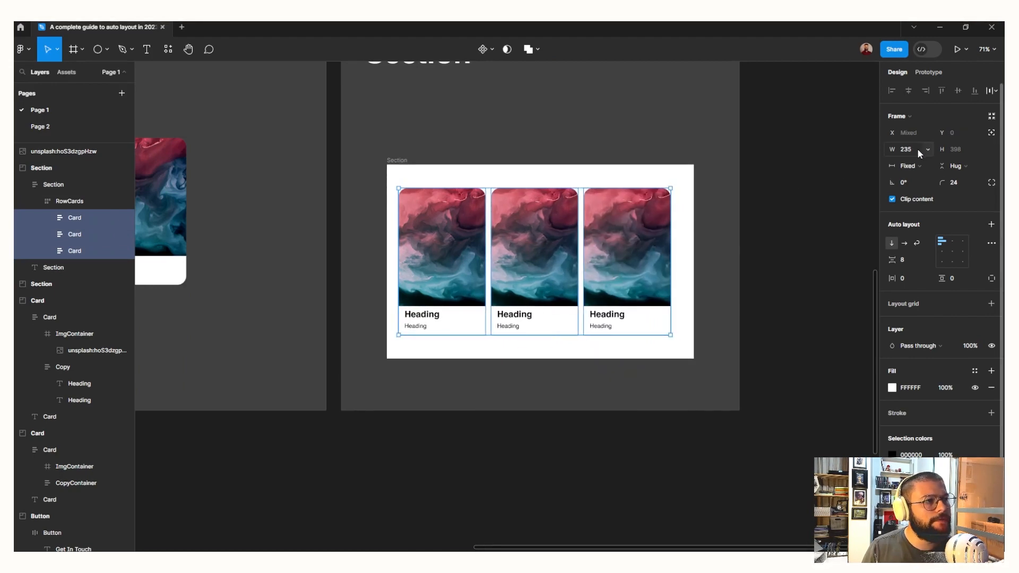
{"action": "key", "text": "Return"}
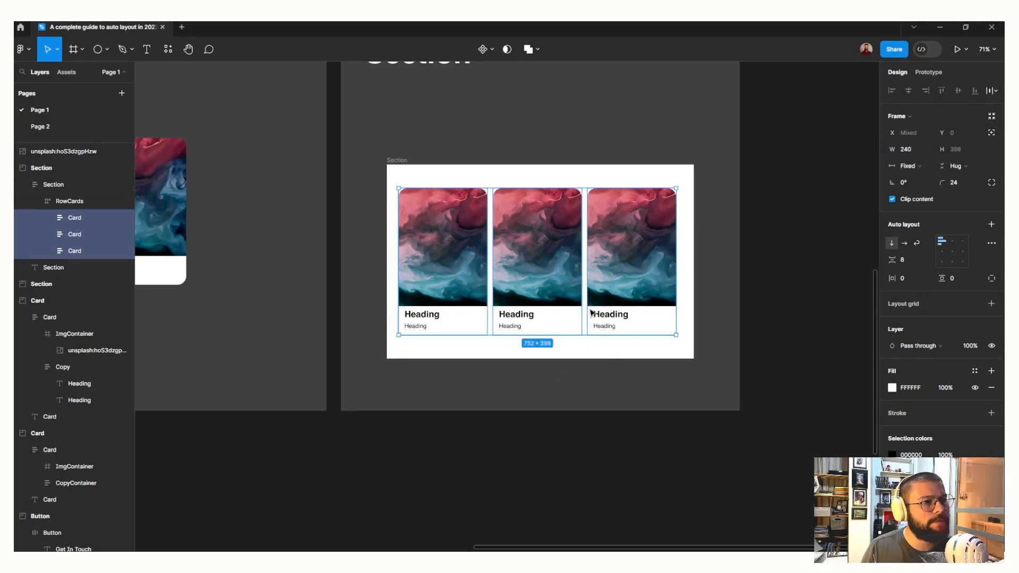
Set the height of the first card's ImgContainer to 240
{"action": "double_click", "coordinate": [431, 260]}
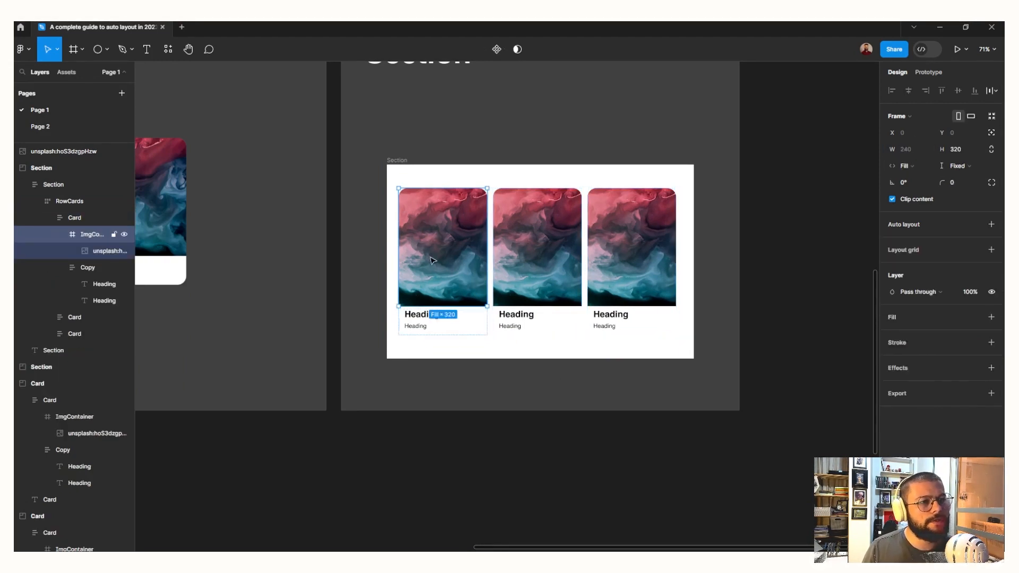
{"action": "left_click", "coordinate": [956, 150]}
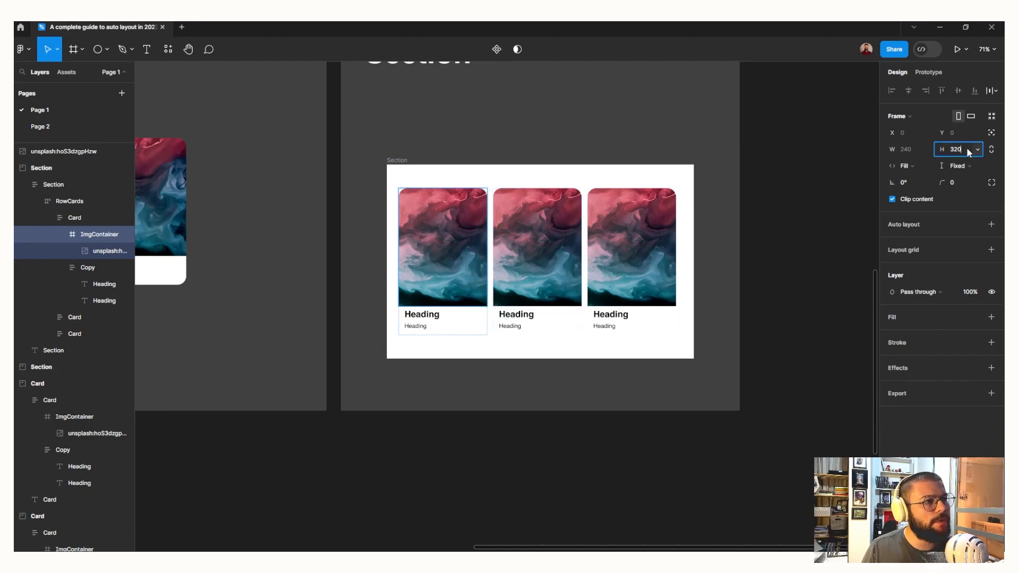
{"action": "type", "text": "24"}
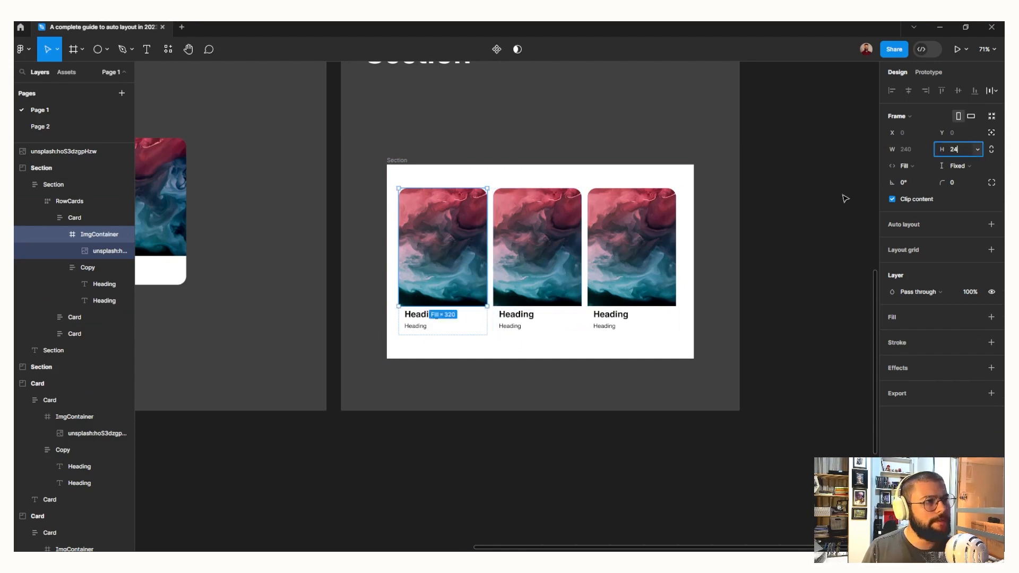
{"action": "type", "text": "0"}
{"action": "key", "text": "Return"}
Set the height of the ImgContainer in the second and third cards to 240
{"action": "double_click", "coordinate": [572, 239]}
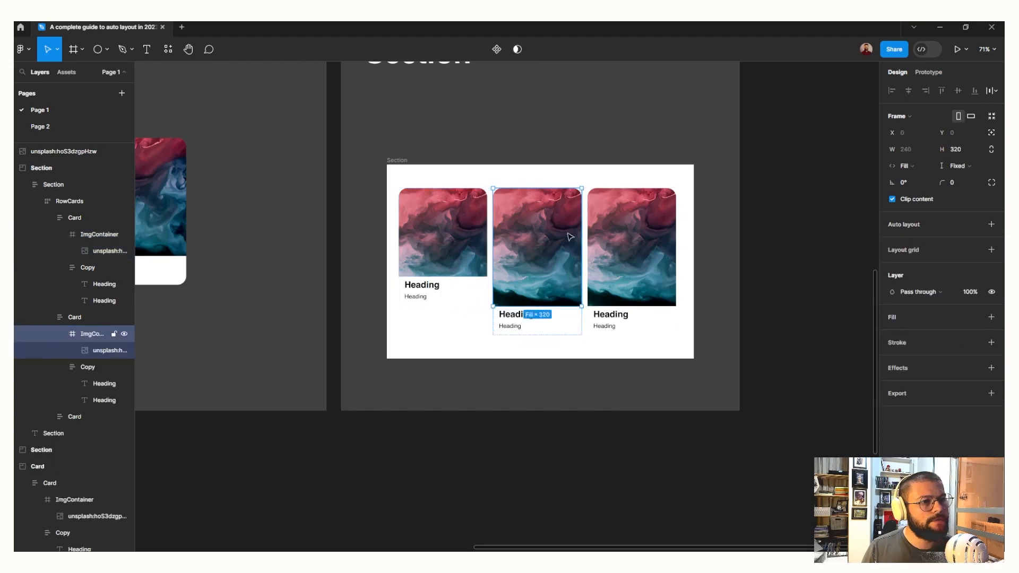
{"action": "left_click", "coordinate": [970, 150]}
{"action": "type", "text": "240"}
{"action": "key", "text": "Return"}
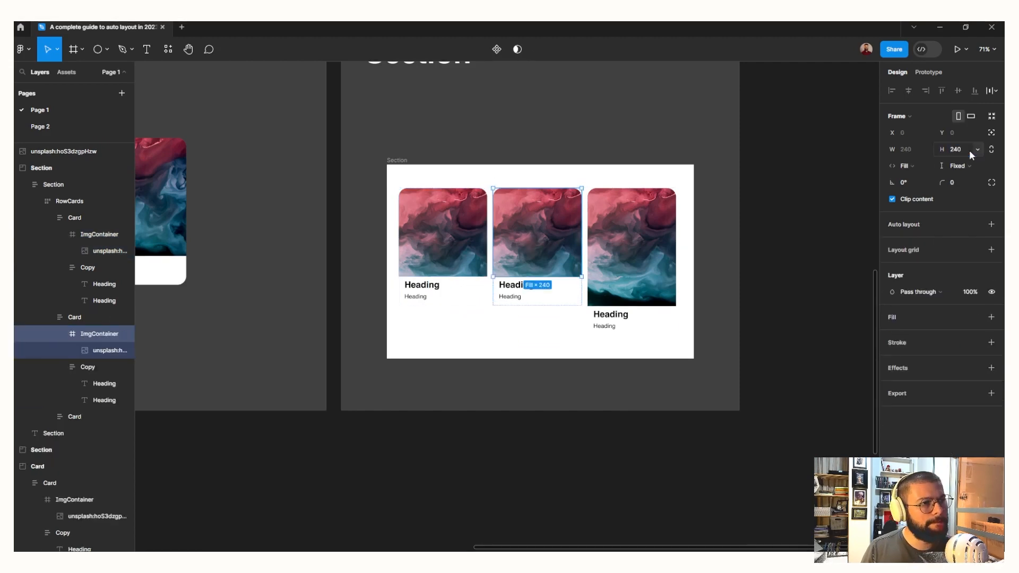
{"action": "double_click", "coordinate": [626, 218]}
{"action": "left_click", "coordinate": [955, 151]}
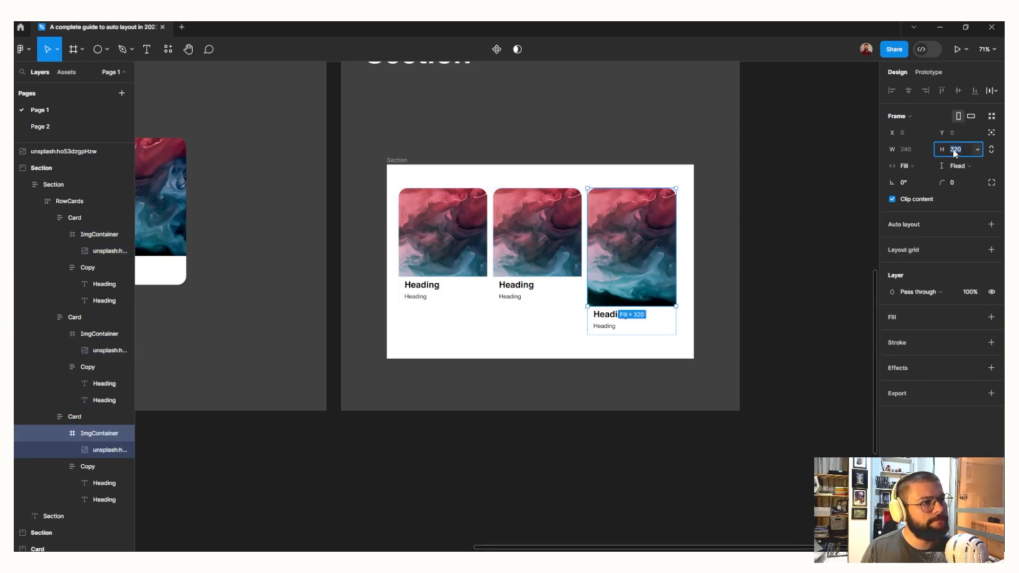
{"action": "type", "text": "240"}
{"action": "key", "text": "Return"}
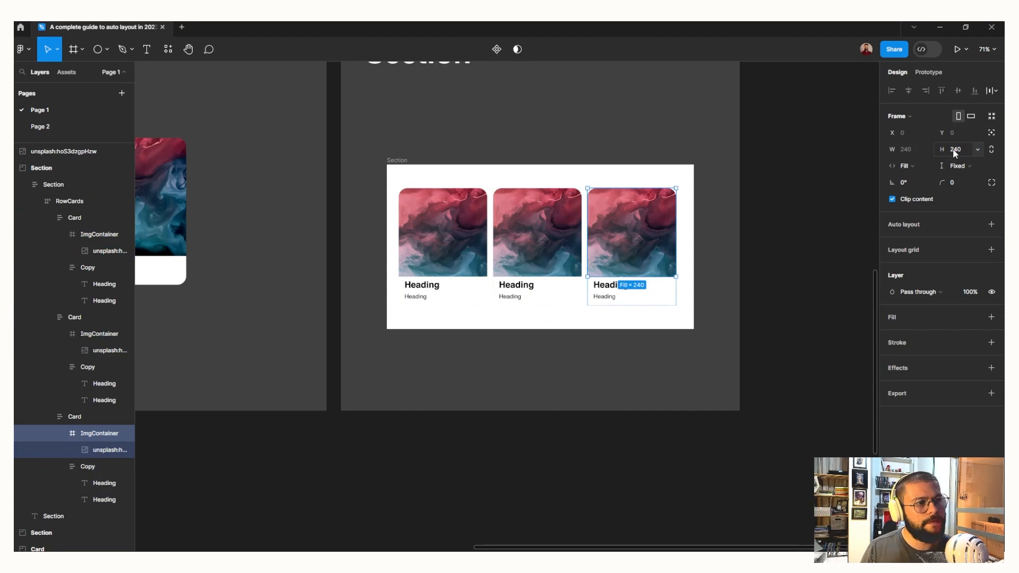
Add a drop shadow effect to each of the three cards in RowCards
{"action": "left_click", "coordinate": [514, 357]}
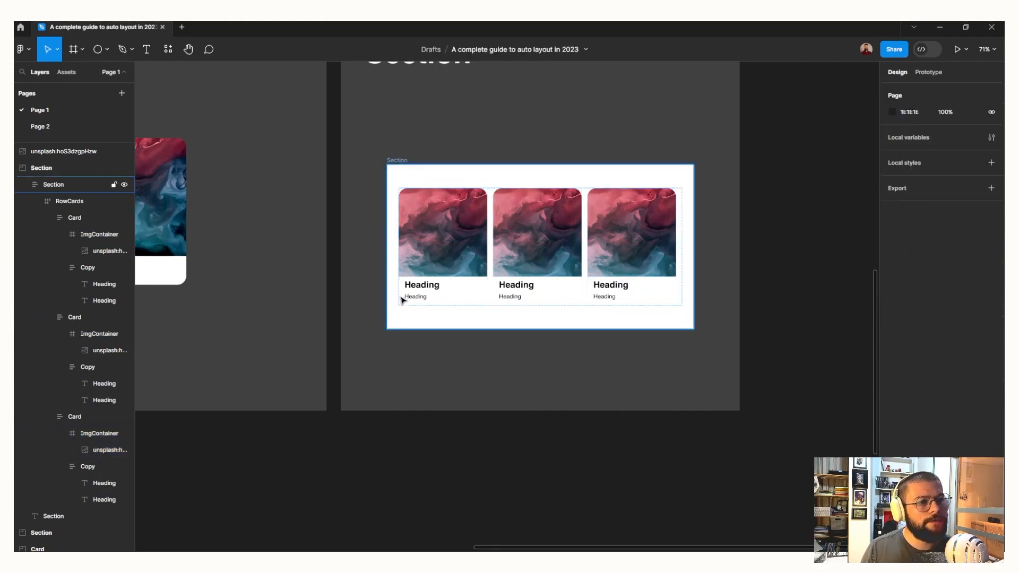
{"action": "left_click", "coordinate": [439, 286]}
{"action": "left_click", "coordinate": [445, 287]}
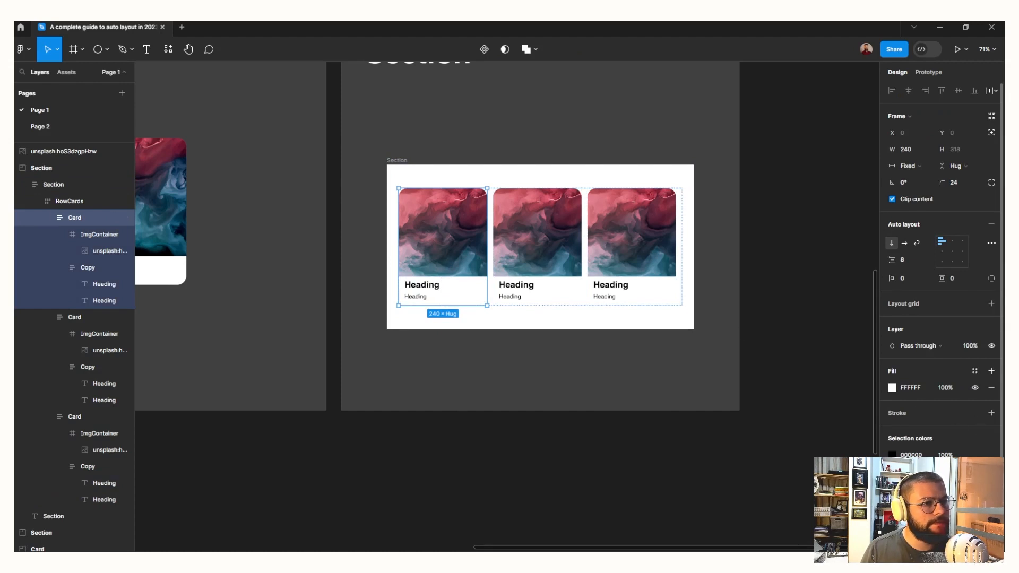
{"action": "left_click", "coordinate": [992, 497]}
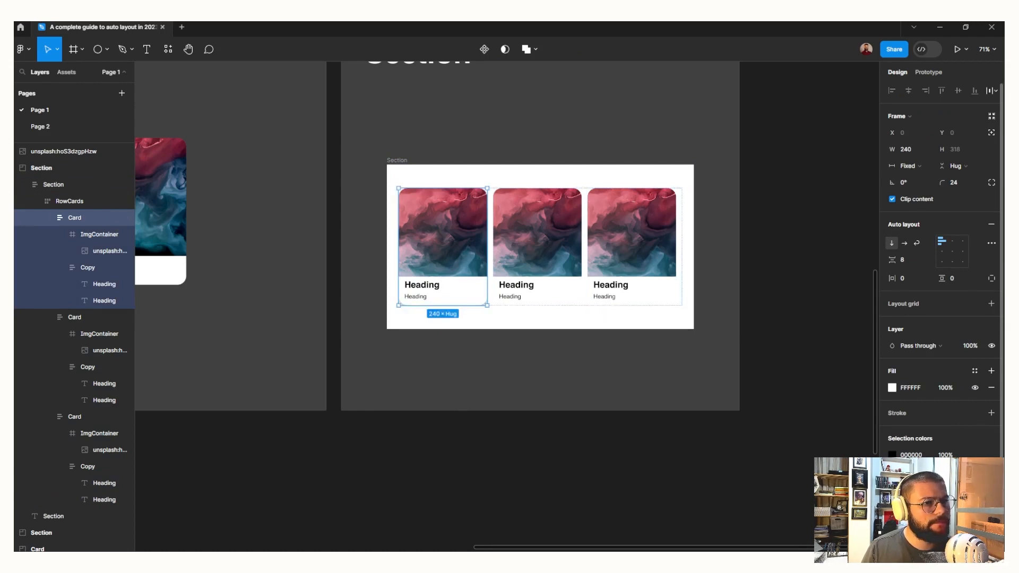
{"action": "left_click", "coordinate": [549, 298]}
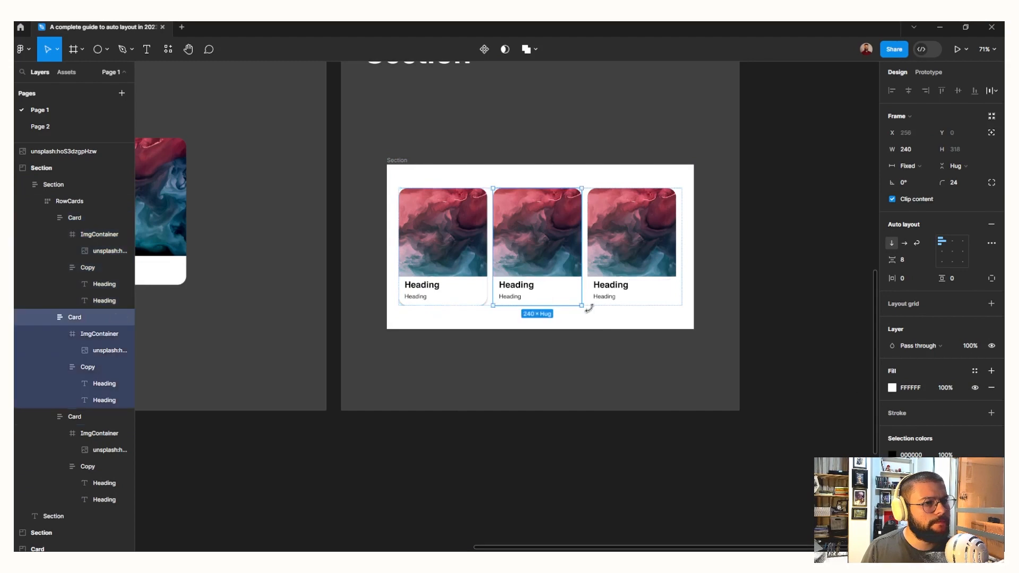
{"action": "left_click", "coordinate": [597, 303]}
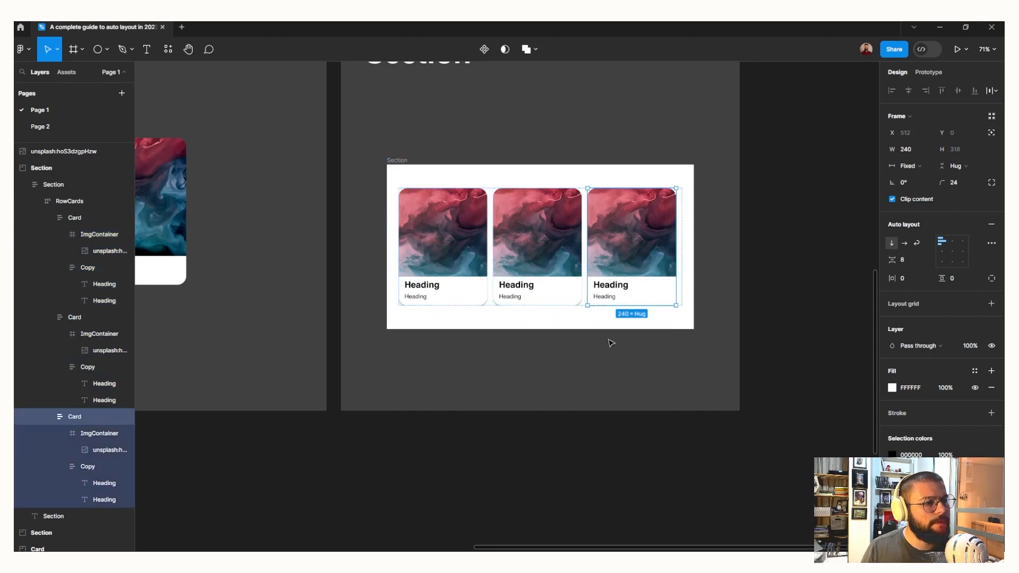
{"action": "left_click", "coordinate": [610, 366]}
Turn off content clipping on the RowCards frame so the card shadows are not cut off
{"action": "scroll", "coordinate": [611, 368], "scroll_direction": "up", "scroll_amount": 2}
{"action": "scroll", "coordinate": [557, 335], "scroll_direction": "up", "scroll_amount": 5, "text": "ctrl"}
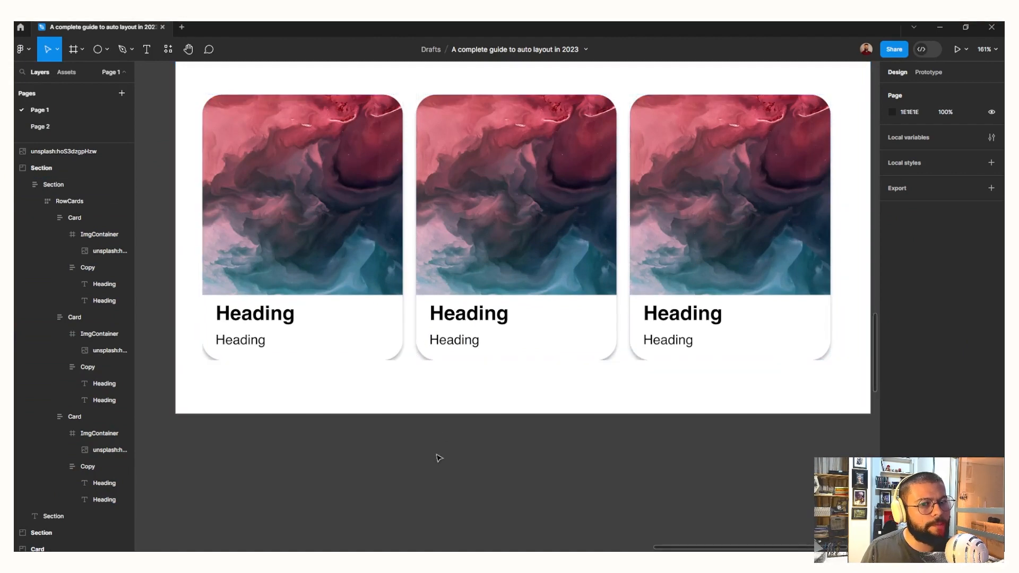
{"action": "scroll", "coordinate": [454, 479], "scroll_direction": "down", "scroll_amount": 3, "text": "ctrl"}
{"action": "left_click", "coordinate": [417, 363]}
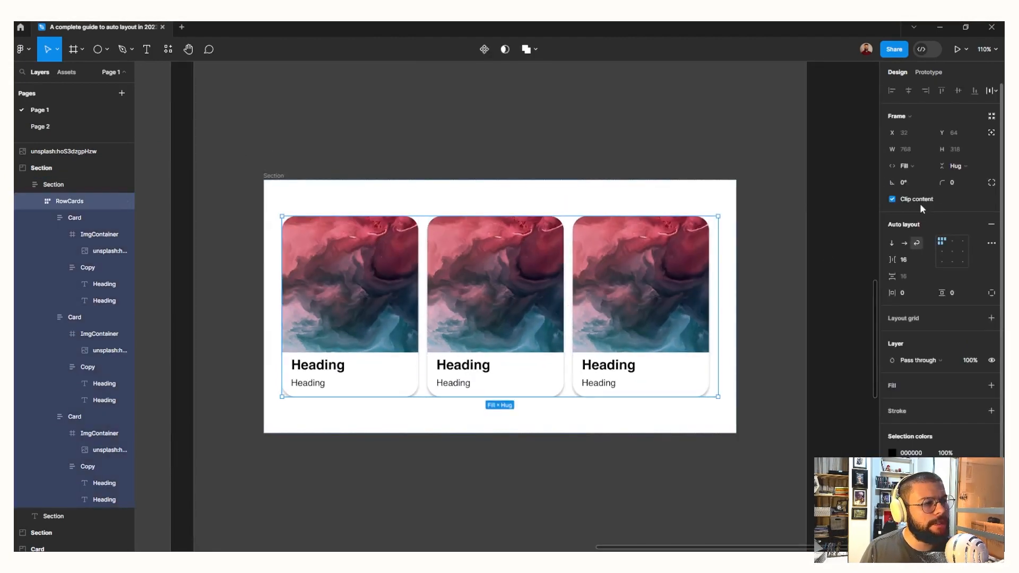
{"action": "left_click", "coordinate": [893, 200]}
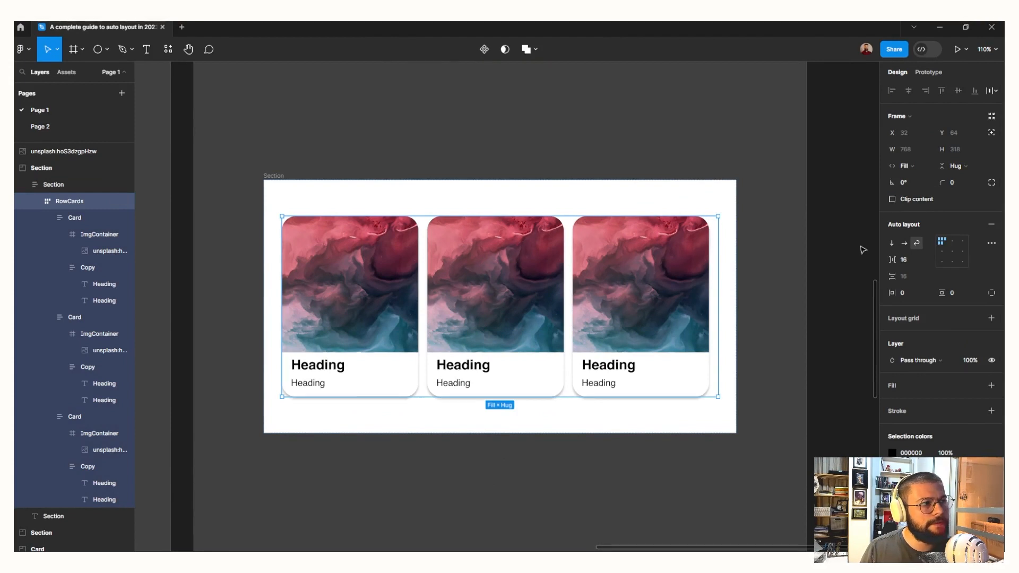
{"action": "left_click", "coordinate": [547, 489]}
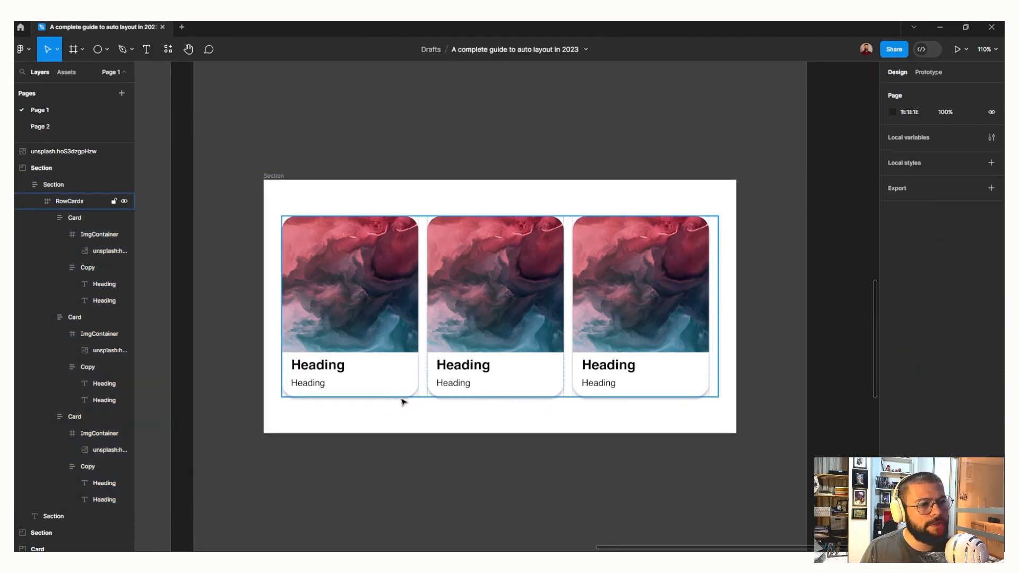
Duplicate the third card three times to add a second row of cards to RowCards
{"action": "double_click", "coordinate": [635, 340]}
{"action": "key", "text": "ctrl+d"}
{"action": "key", "text": "ctrl+d"}
{"action": "key", "text": "ctrl+d"}
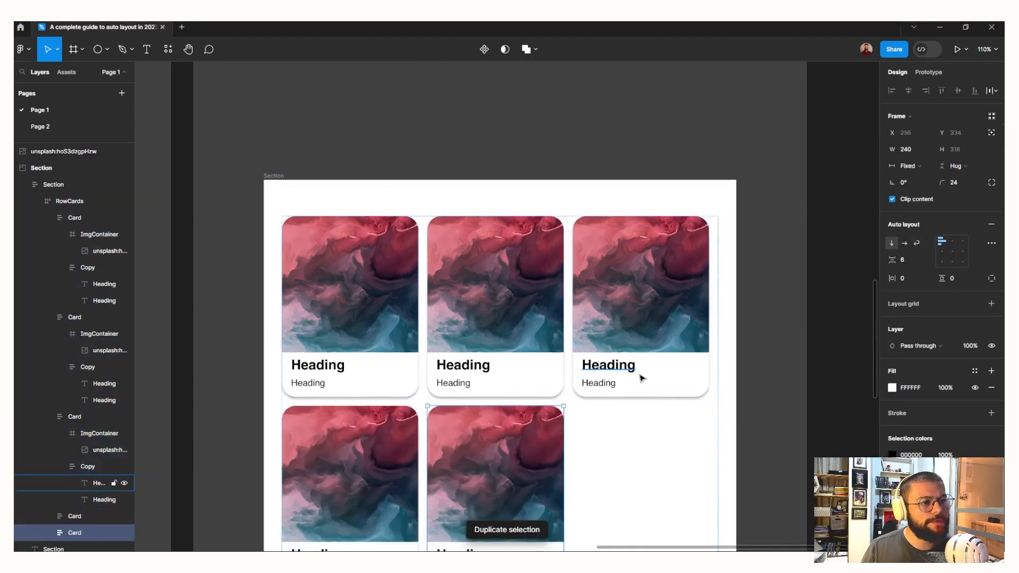
{"action": "scroll", "coordinate": [658, 403], "scroll_direction": "down", "scroll_amount": 1}
{"action": "scroll", "coordinate": [676, 435], "scroll_direction": "down", "scroll_amount": 2}
{"action": "scroll", "coordinate": [775, 439], "scroll_direction": "down", "scroll_amount": 3}
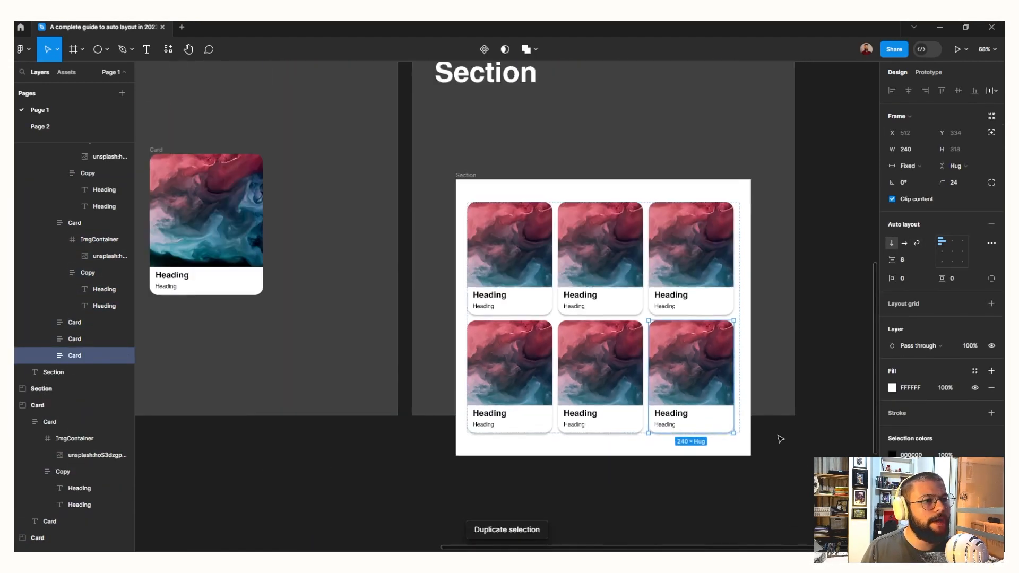
Move the Section frame up beneath its large title and compare it with the example section
{"action": "left_click", "coordinate": [777, 437]}
{"action": "left_click_drag", "start_coordinate": [461, 183], "coordinate": [478, 107]}
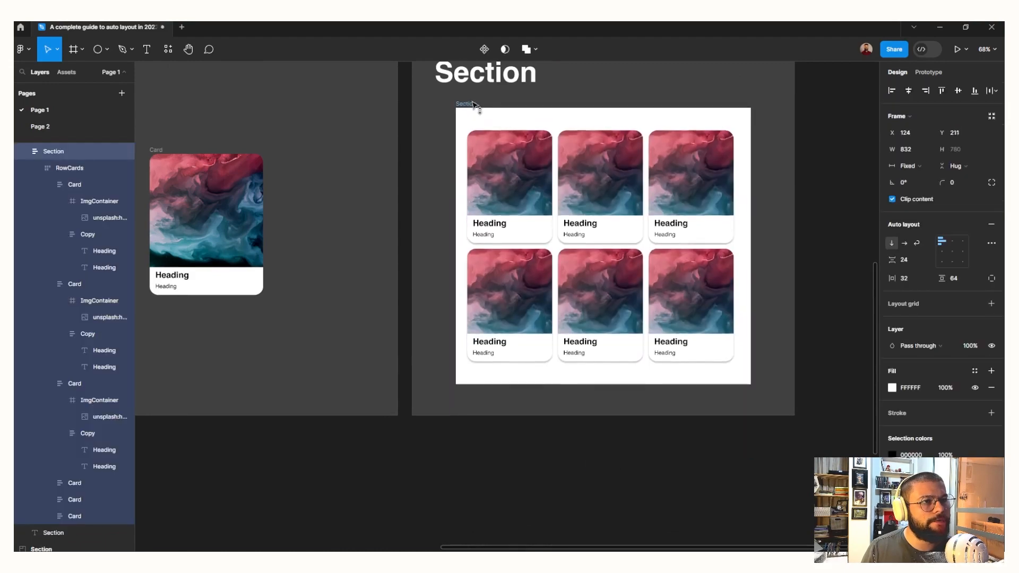
{"action": "scroll", "coordinate": [744, 228], "scroll_direction": "right", "scroll_amount": 3}
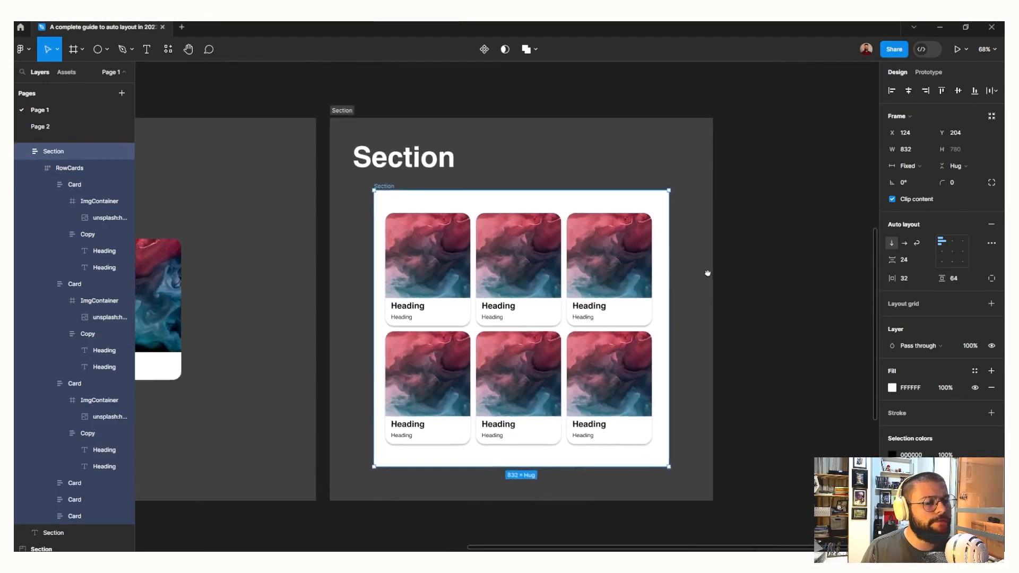
{"action": "scroll", "coordinate": [625, 372], "scroll_direction": "up", "scroll_amount": 7}
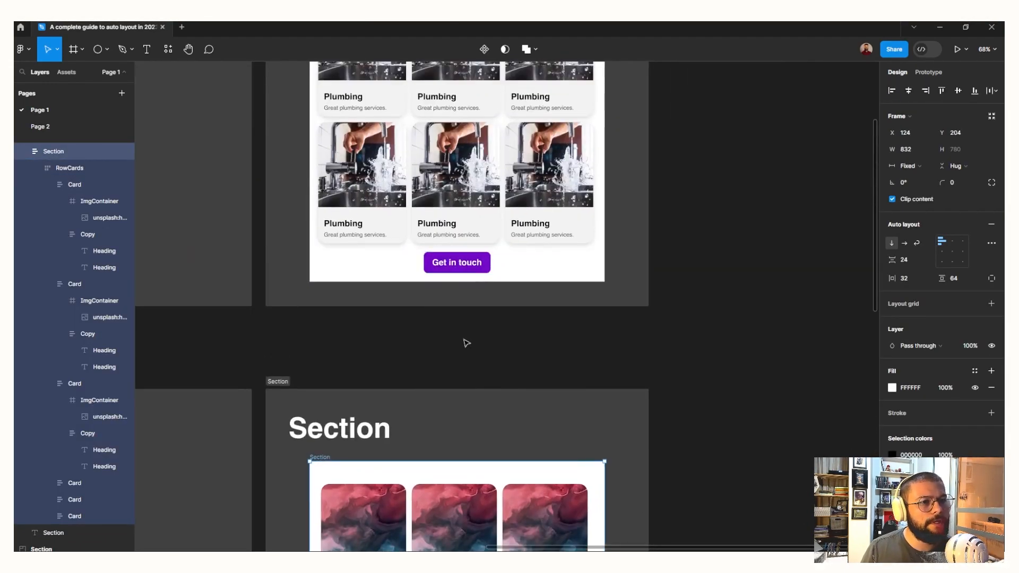
{"action": "scroll", "coordinate": [466, 343], "scroll_direction": "up", "scroll_amount": 1}
{"action": "scroll", "coordinate": [474, 355], "scroll_direction": "down", "scroll_amount": 5}
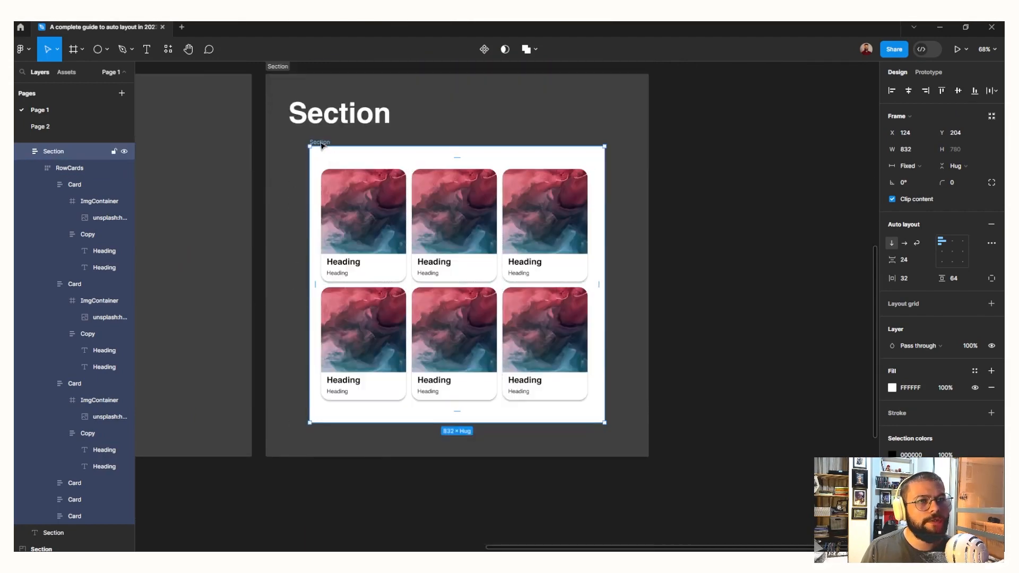
Insert a 100 × 100 frame in the Section, place it below RowCards and add auto layout to it
{"action": "key", "text": "f"}
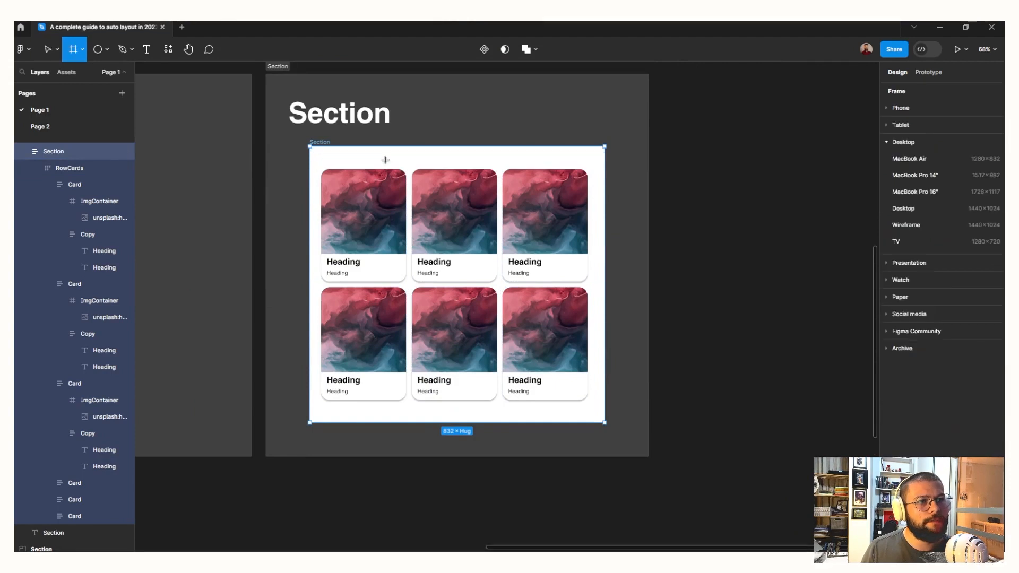
{"action": "left_click", "coordinate": [386, 160]}
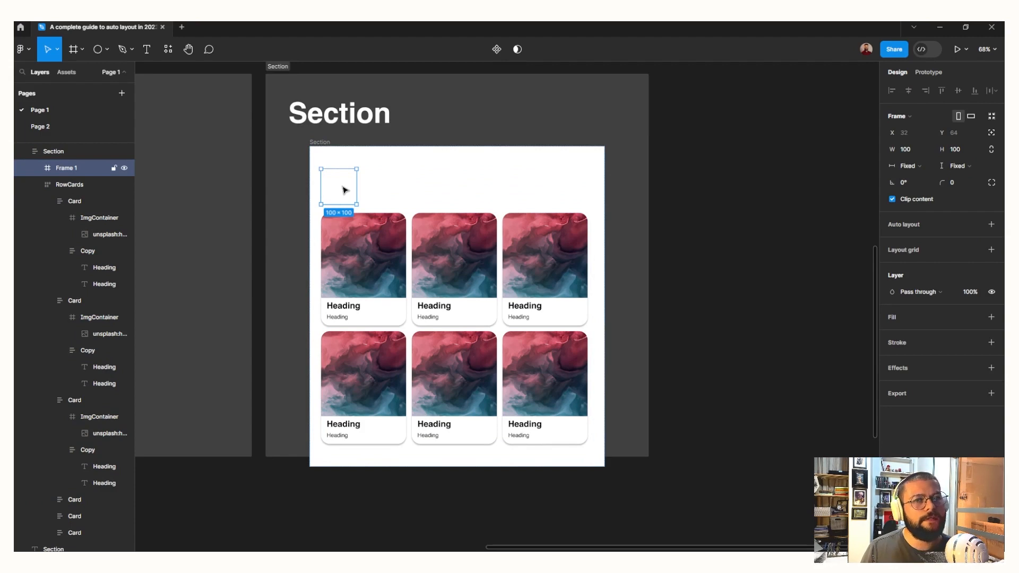
{"action": "key", "text": "Down"}
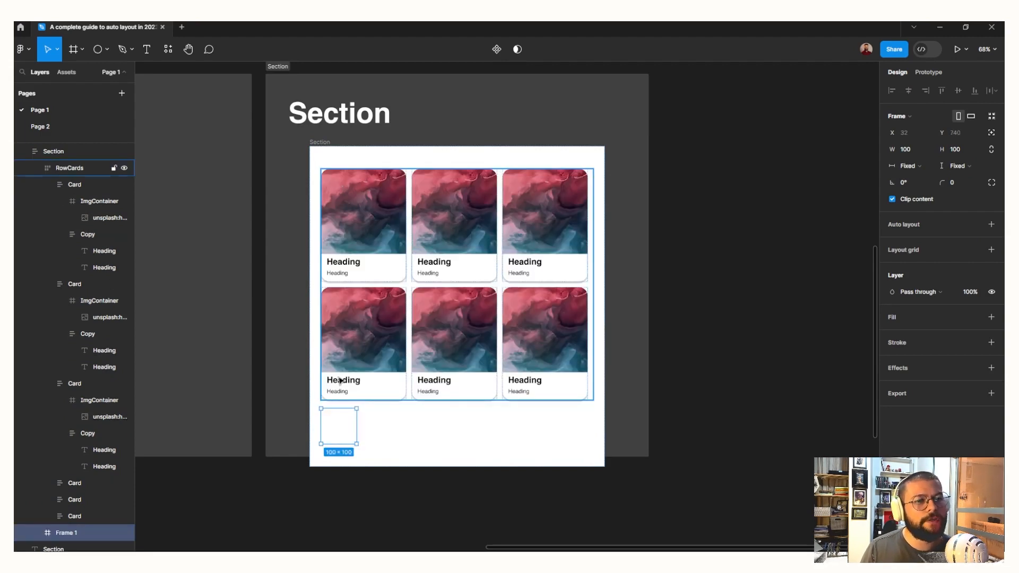
{"action": "key", "text": "shift+a"}
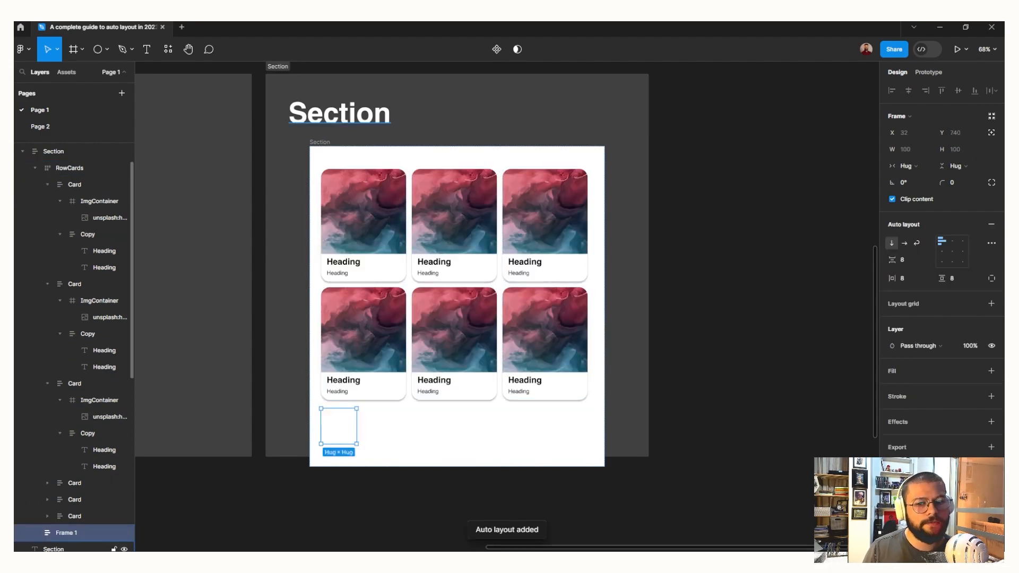
Rename the new auto layout frame below RowCards as BtnWrapper
{"action": "double_click", "coordinate": [62, 533]}
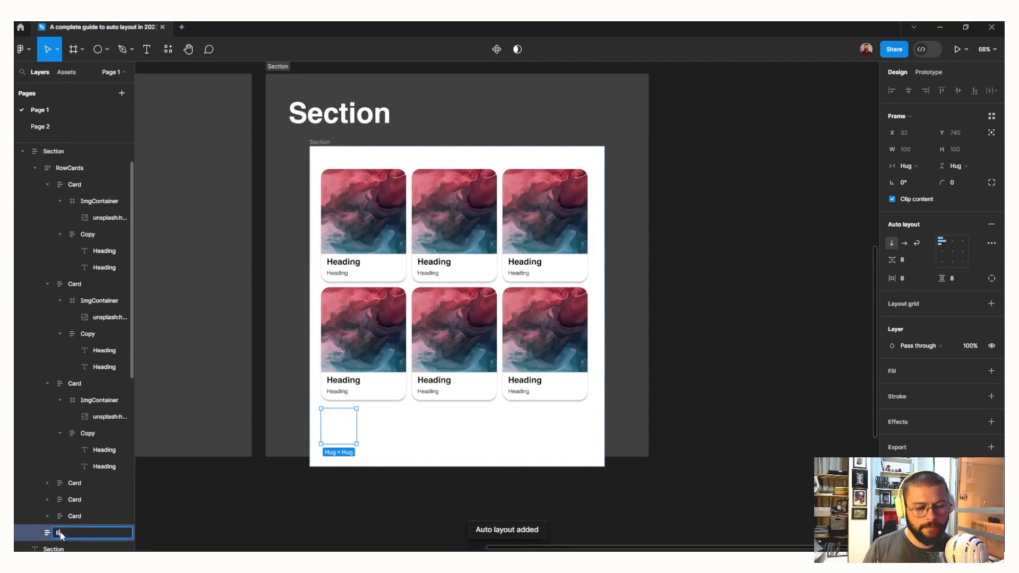
{"action": "type", "text": "BtnWrapper"}
{"action": "key", "text": "Return"}
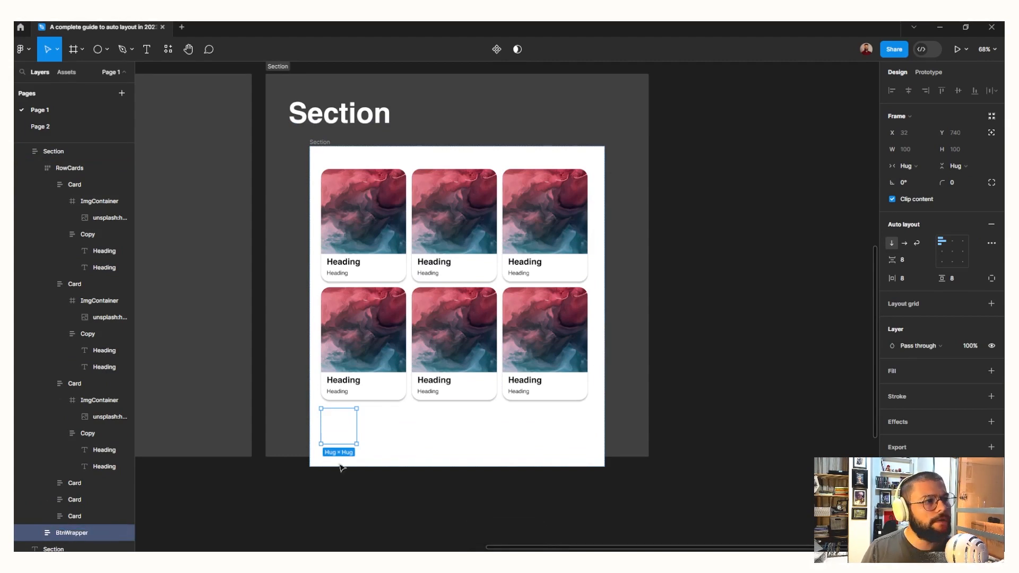
Configure BtnWrapper with Fill container width, vertical top-center alignment, and horizontal and vertical padding of 0
{"action": "left_click", "coordinate": [909, 167]}
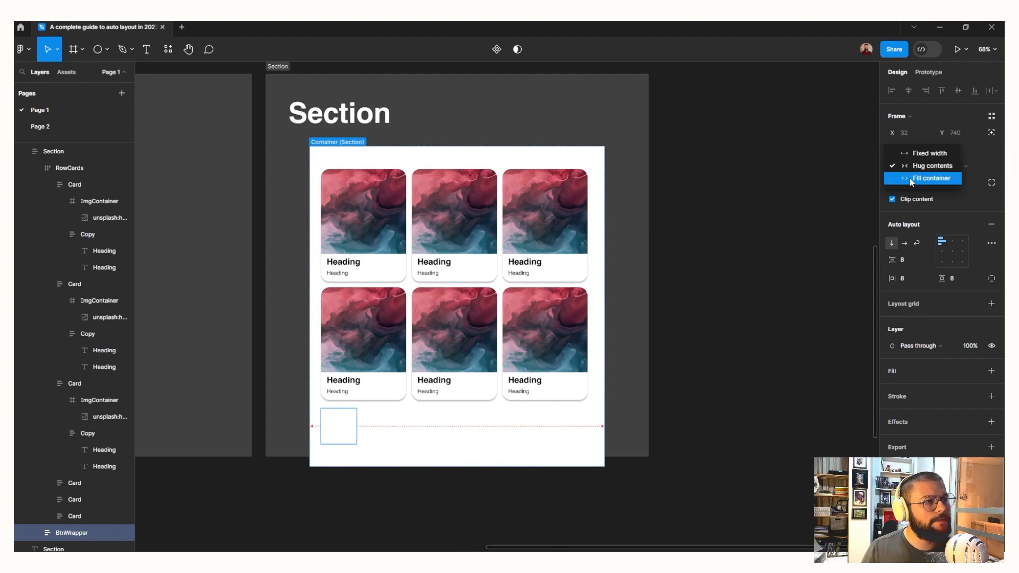
{"action": "left_click", "coordinate": [910, 177]}
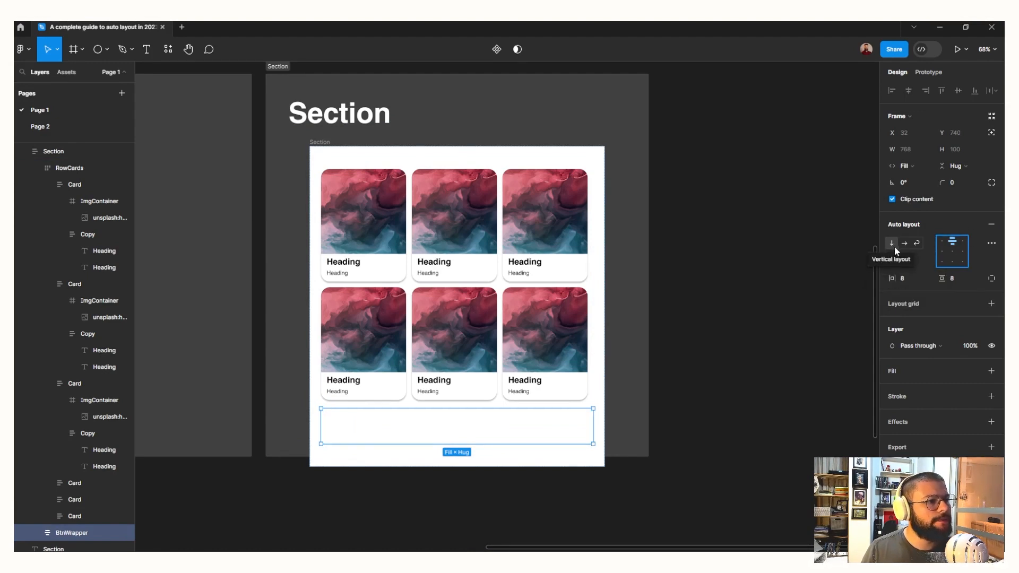
{"action": "left_click", "coordinate": [894, 248]}
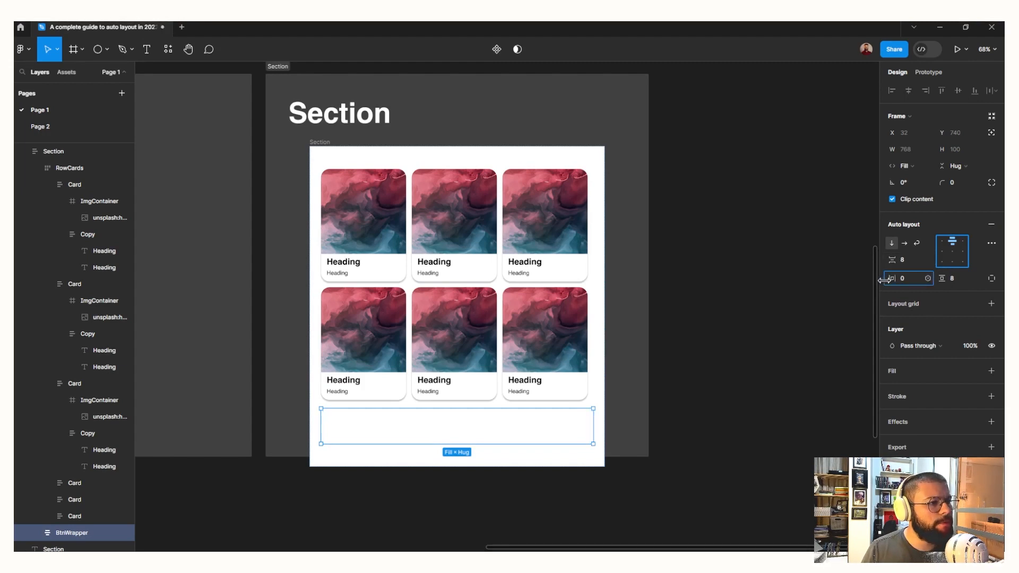
{"action": "left_click_drag", "start_coordinate": [943, 278], "coordinate": [933, 280]}
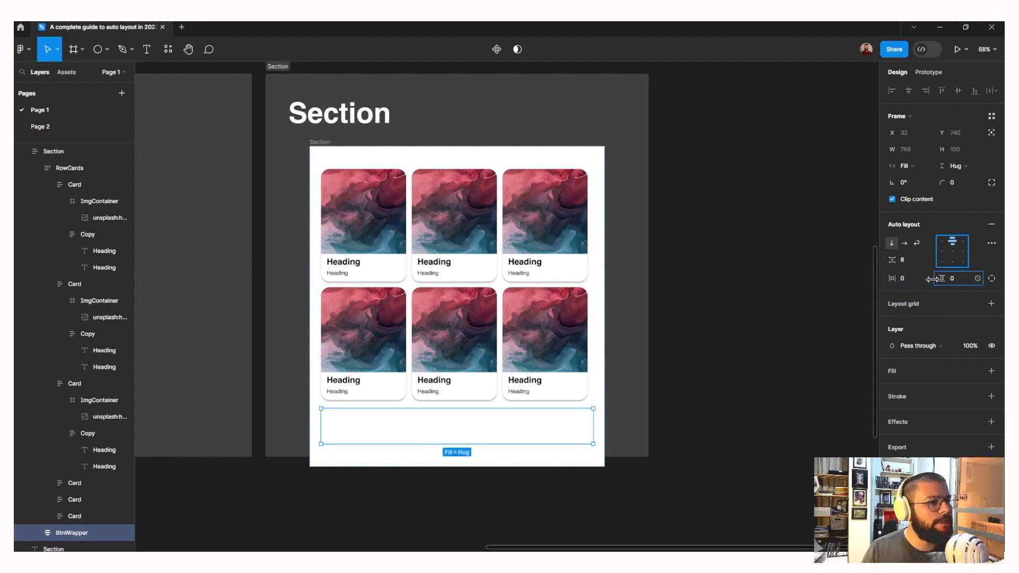
Copy the purple Get In Touch button from the Button section into BtnWrapper
{"action": "scroll", "coordinate": [273, 445], "scroll_direction": "left", "scroll_amount": 15}
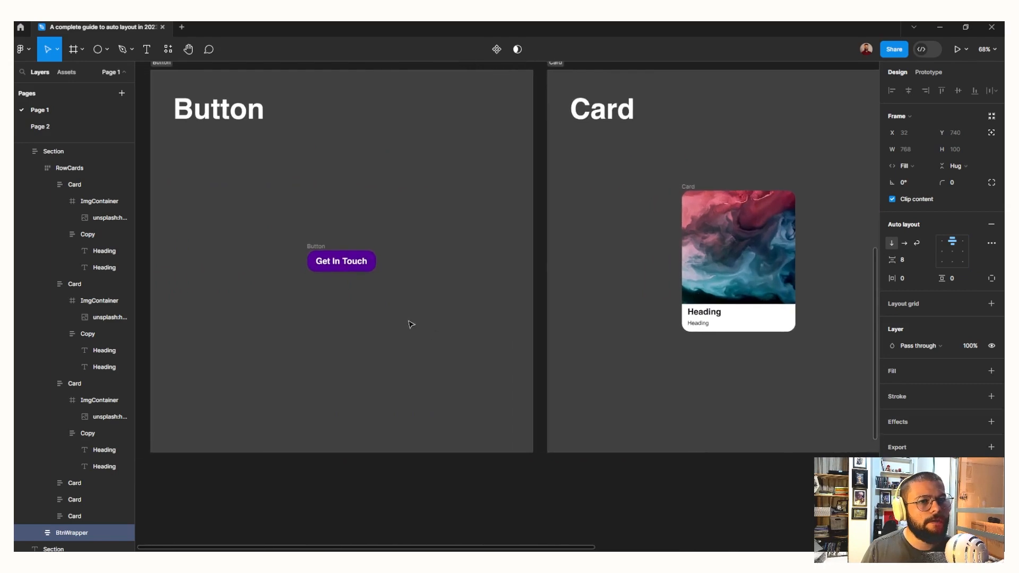
{"action": "left_click_drag", "start_coordinate": [293, 234], "coordinate": [427, 336]}
{"action": "scroll", "coordinate": [637, 345], "scroll_direction": "right", "scroll_amount": 15}
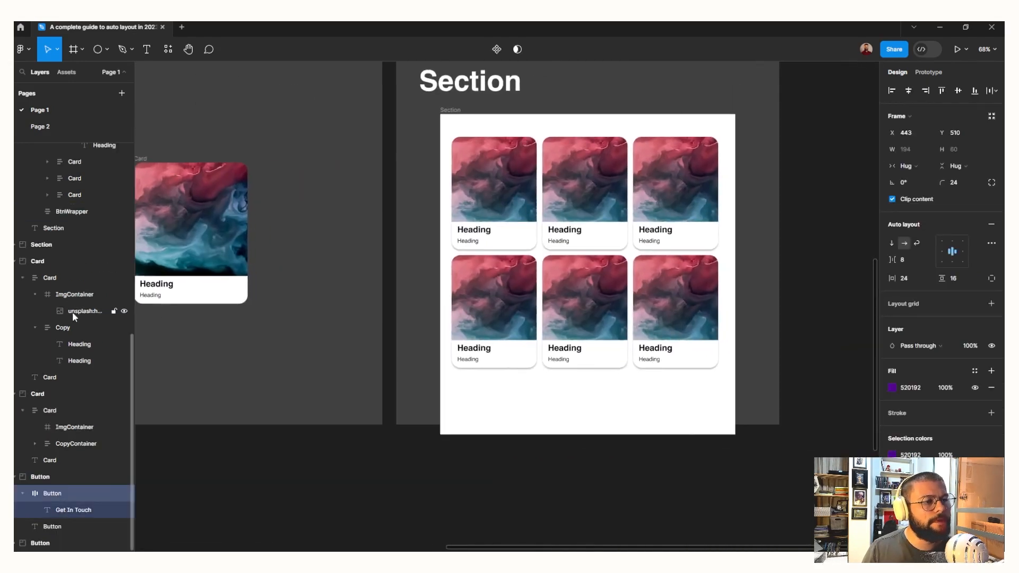
{"action": "left_click", "coordinate": [513, 406]}
{"action": "key", "text": "ctrl+v"}
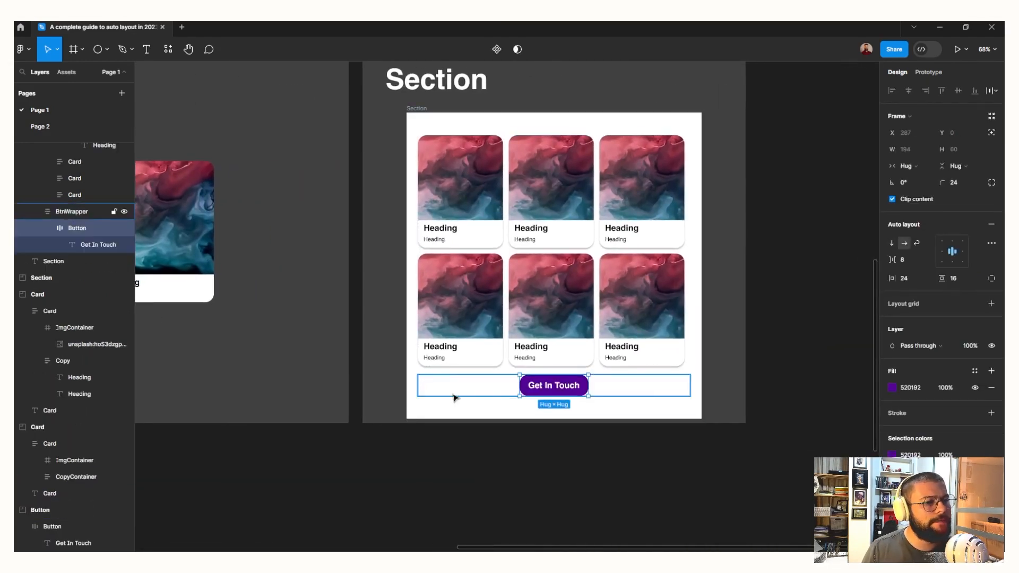
Reposition the finished Section frame to Y 181 within its dark container
{"action": "scroll", "coordinate": [425, 345], "scroll_direction": "up", "scroll_amount": 2}
{"action": "left_click", "coordinate": [412, 147]}
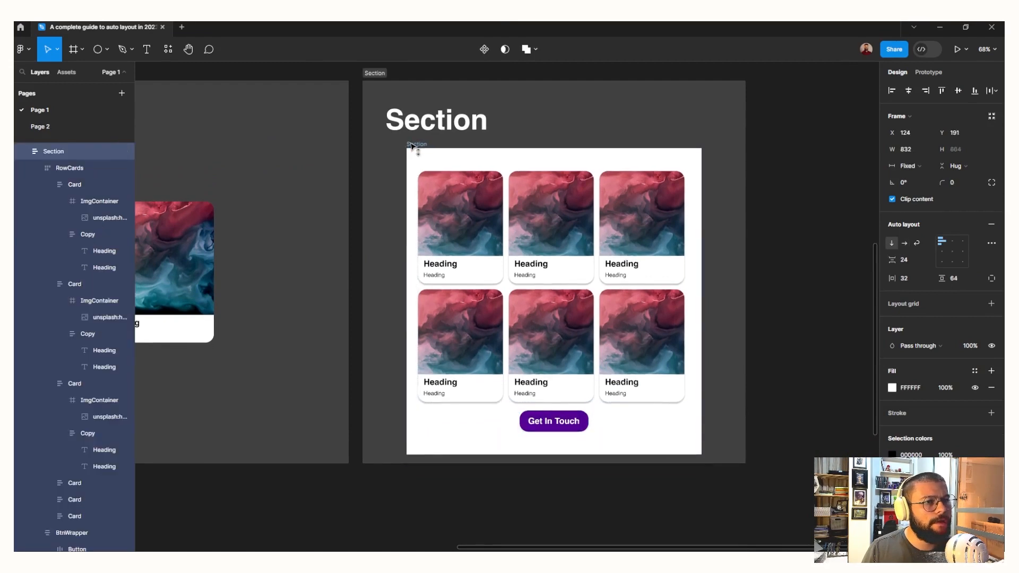
{"action": "scroll", "coordinate": [413, 149], "scroll_direction": "up", "scroll_amount": 1}
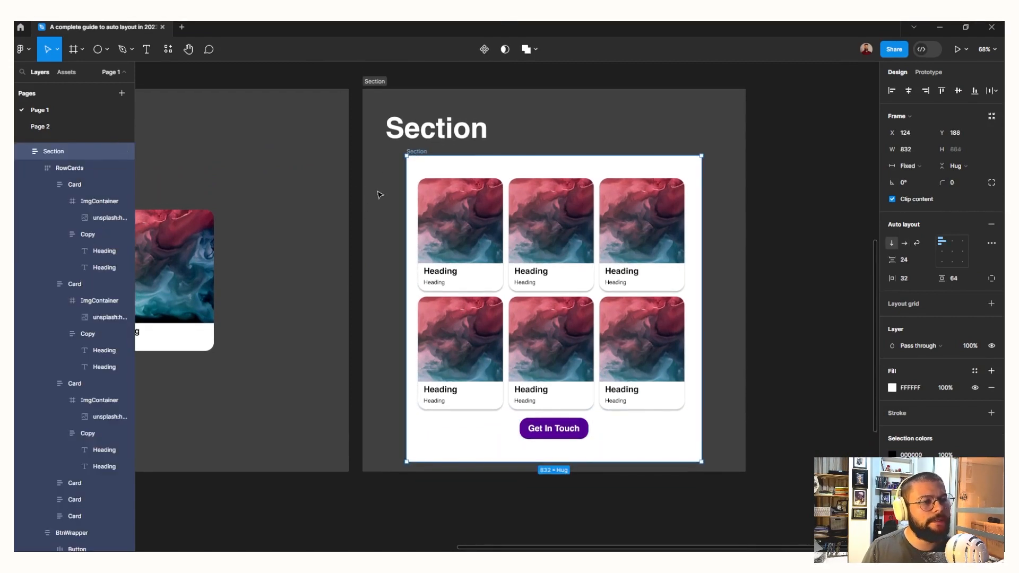
{"action": "left_click_drag", "start_coordinate": [414, 152], "coordinate": [414, 149]}
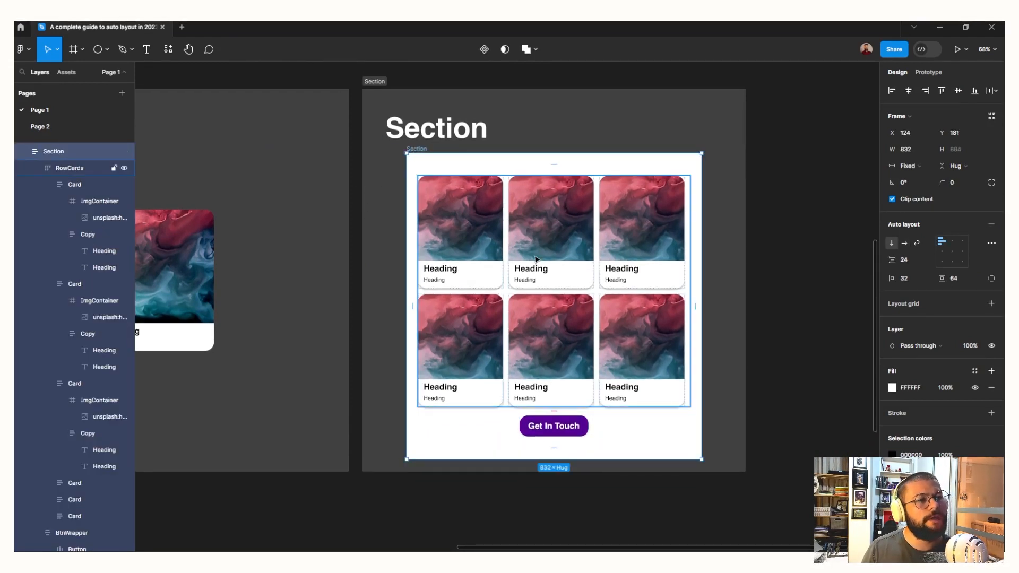